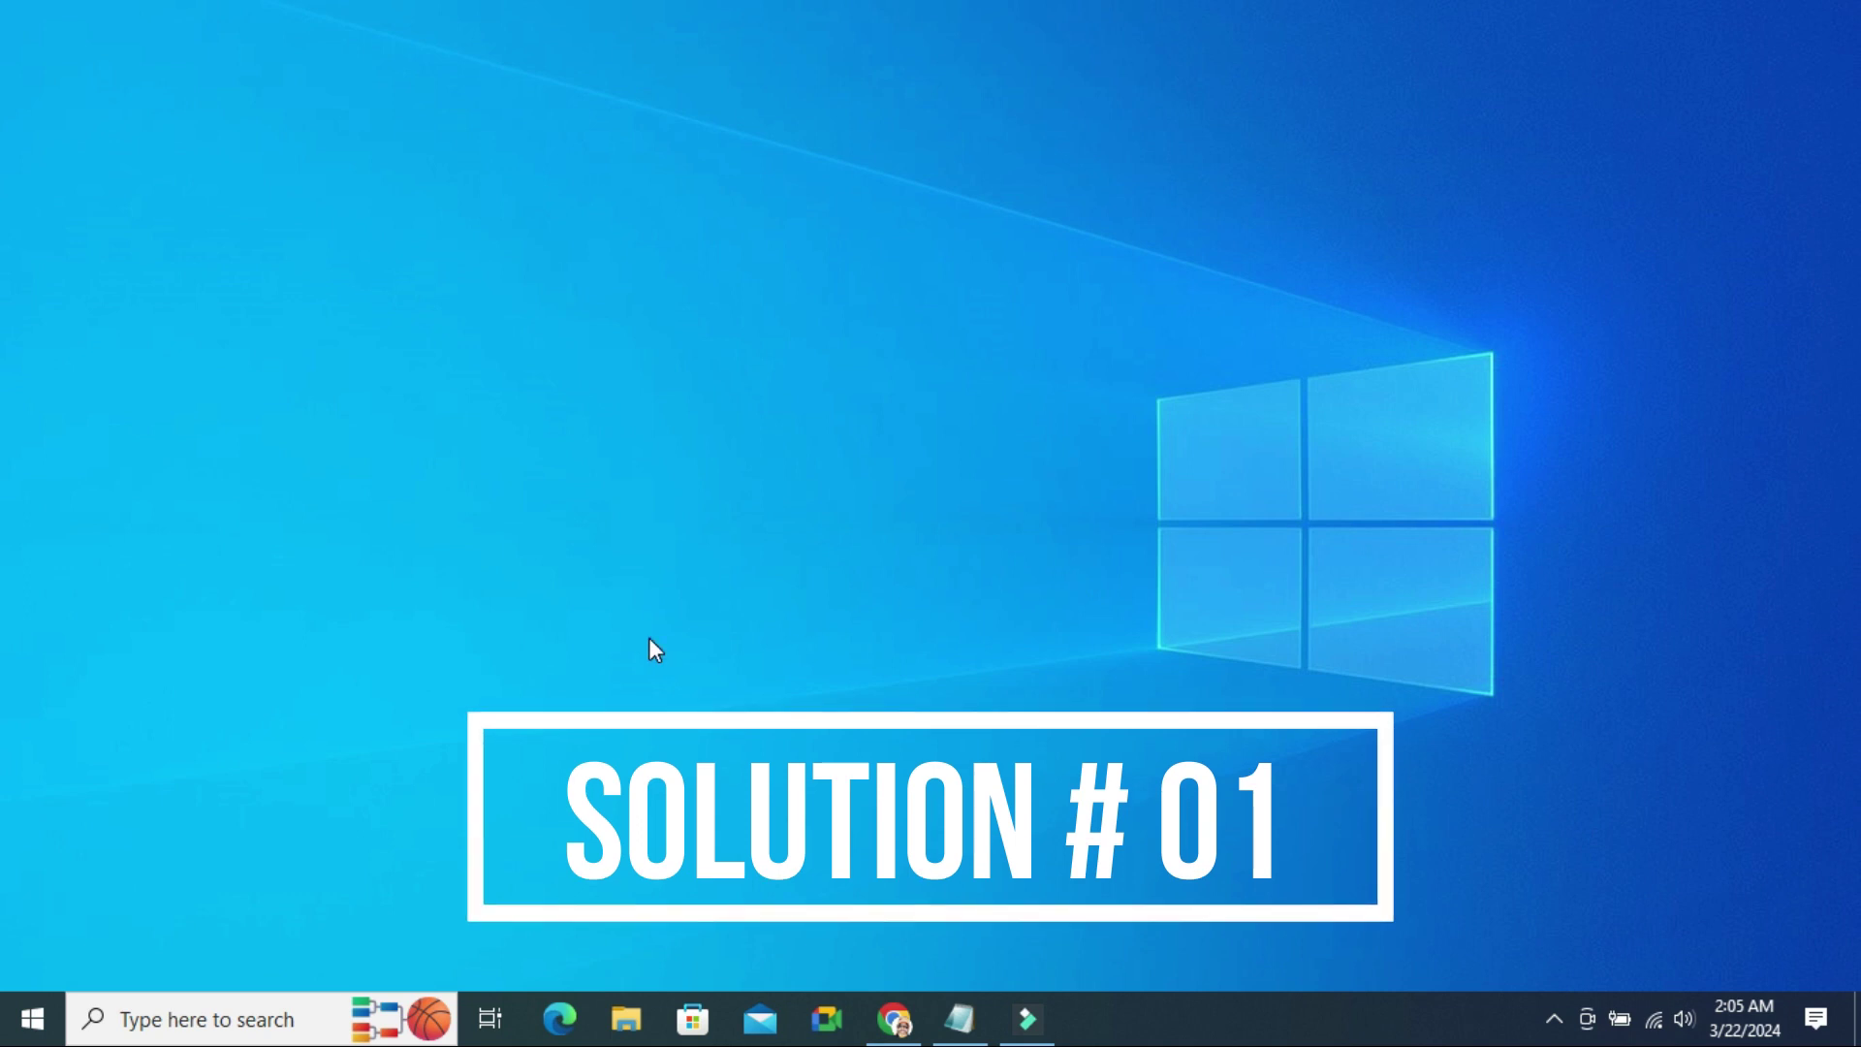
- Go to Settings > Privacy > Camera and toggle 'Allow apps to access your camera' off, then on
{"action": "left_click", "coordinate": [45, 1018]}
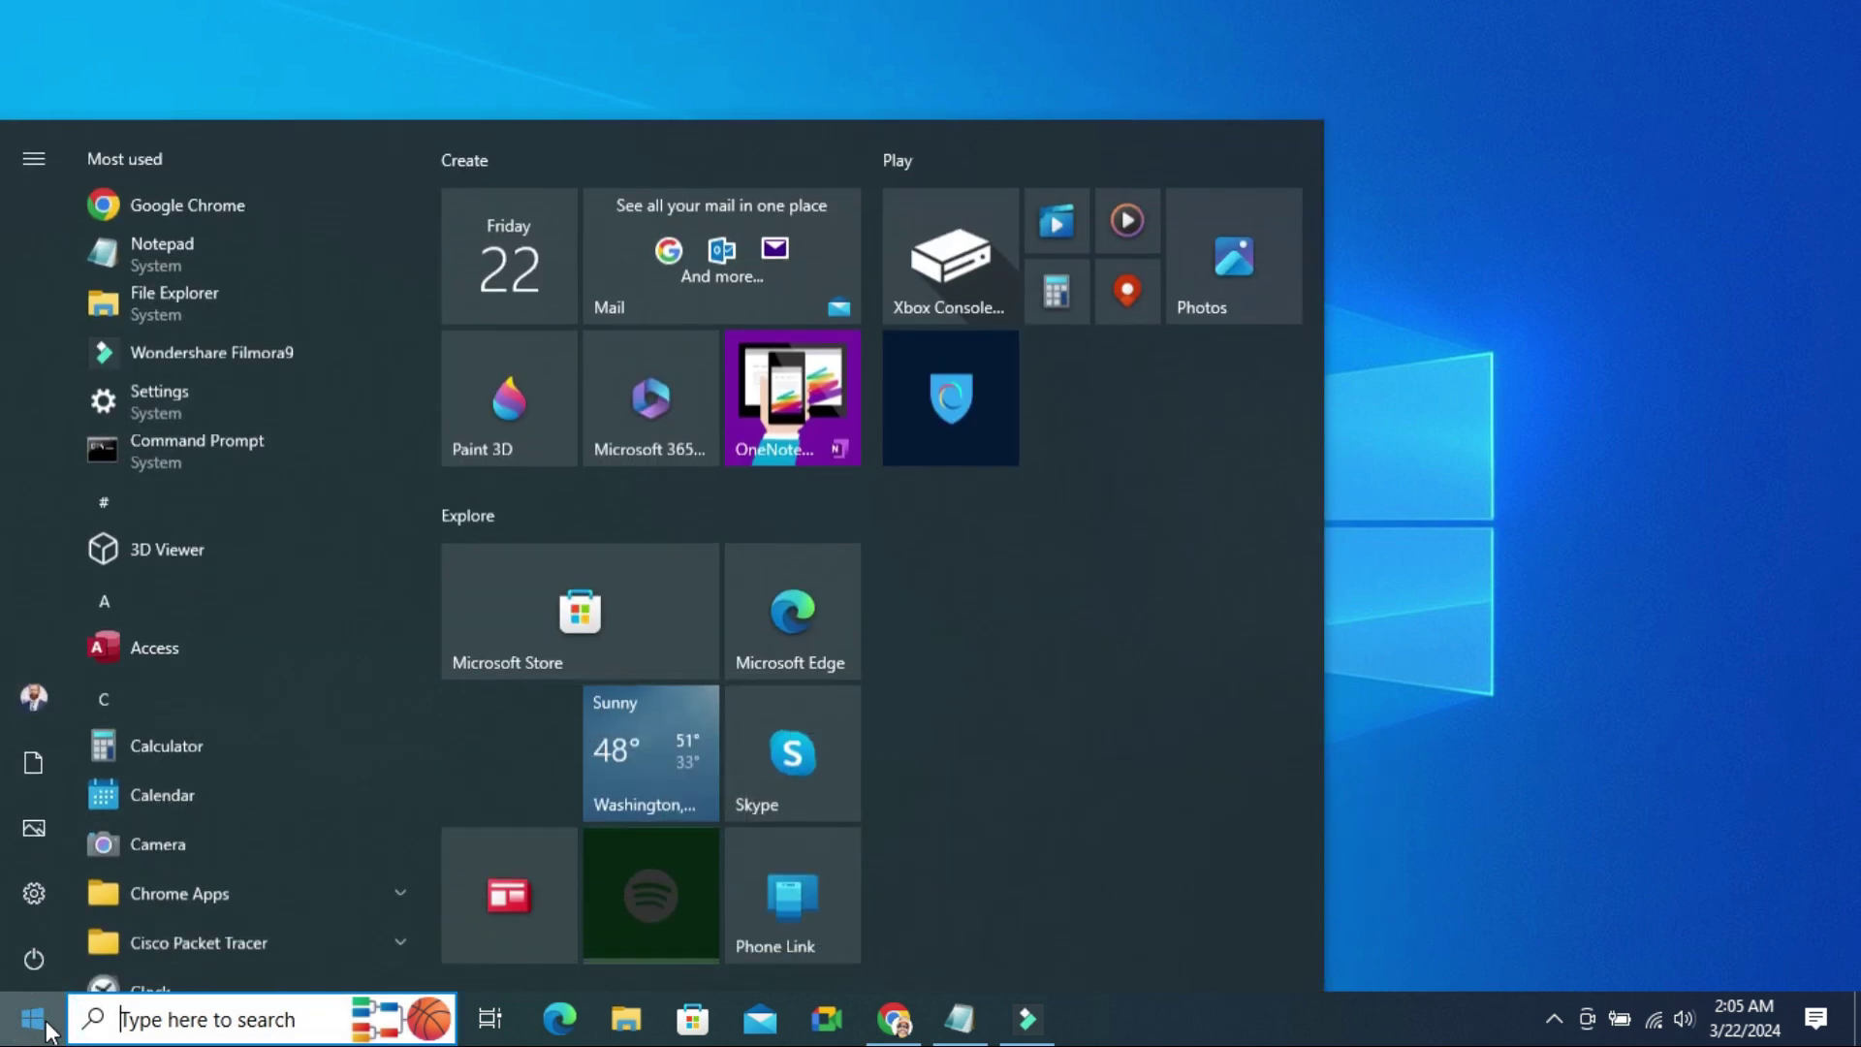
{"action": "mouse_move", "coordinate": [37, 938]}
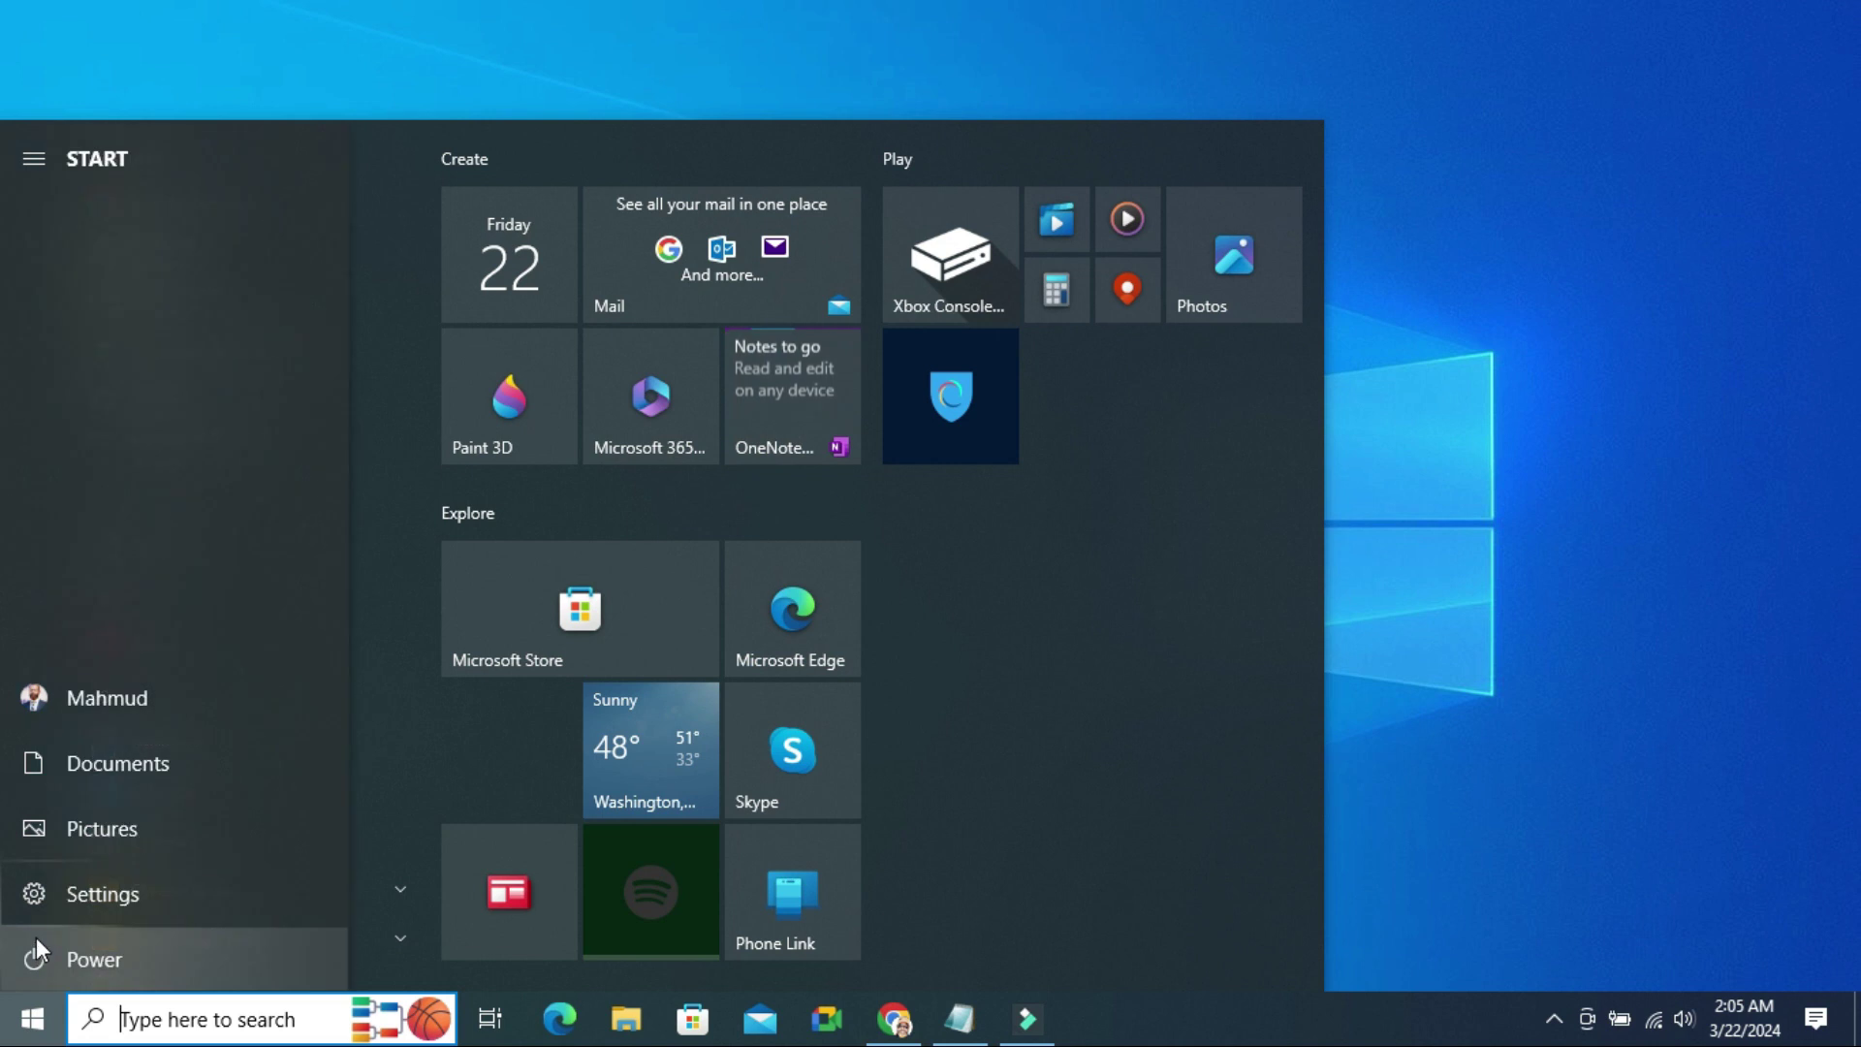
{"action": "left_click", "coordinate": [56, 890]}
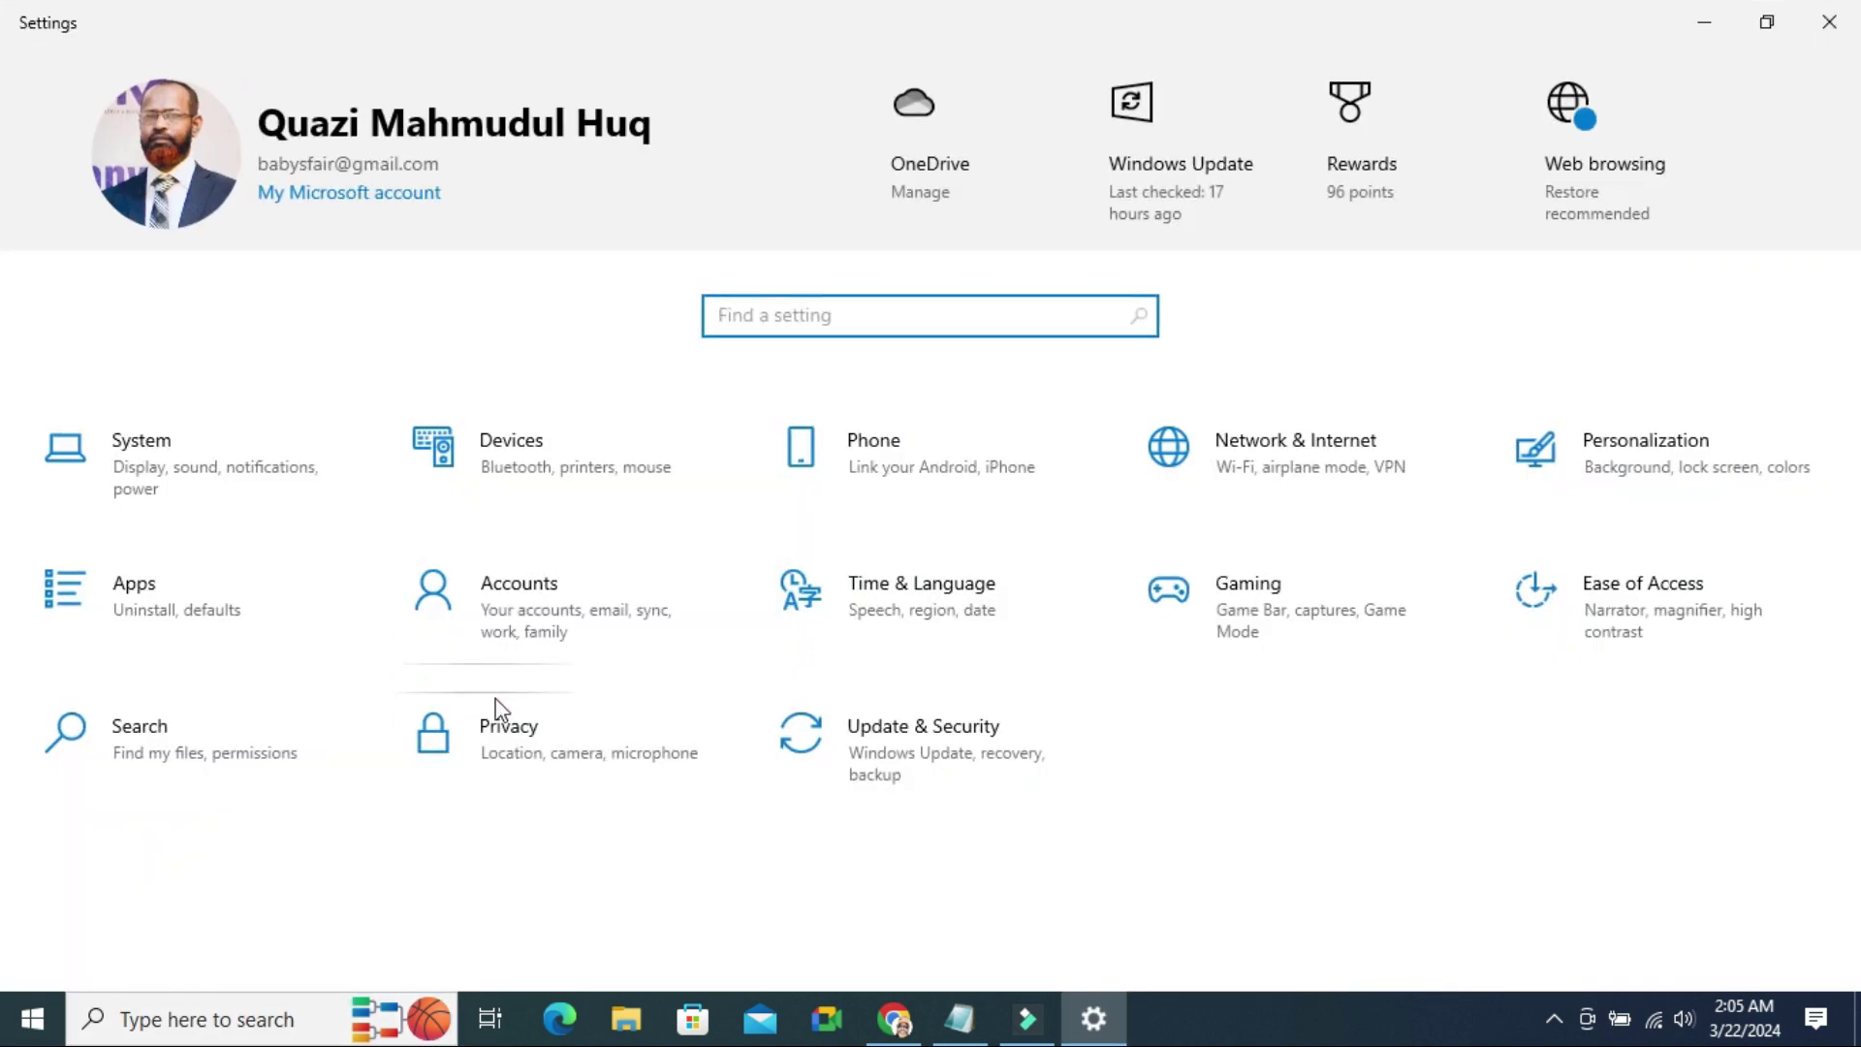
{"action": "left_click", "coordinate": [531, 761]}
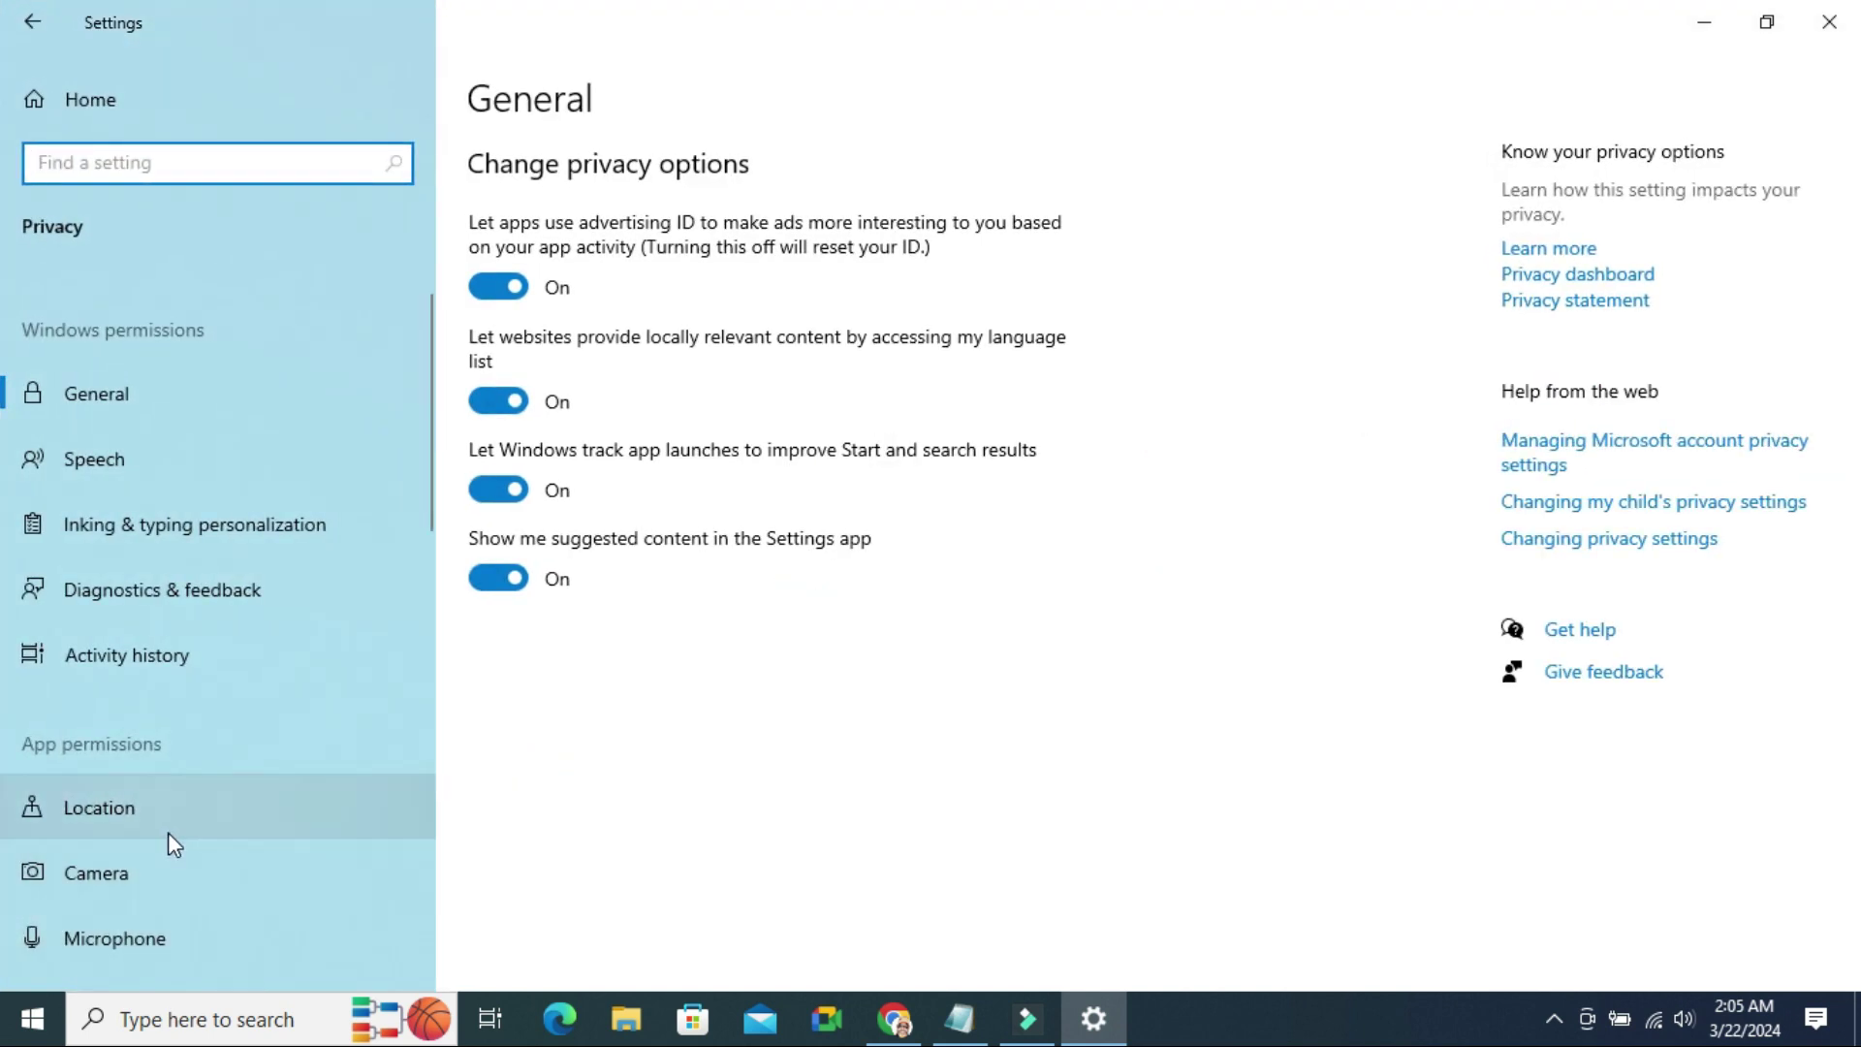
{"action": "left_click", "coordinate": [179, 863]}
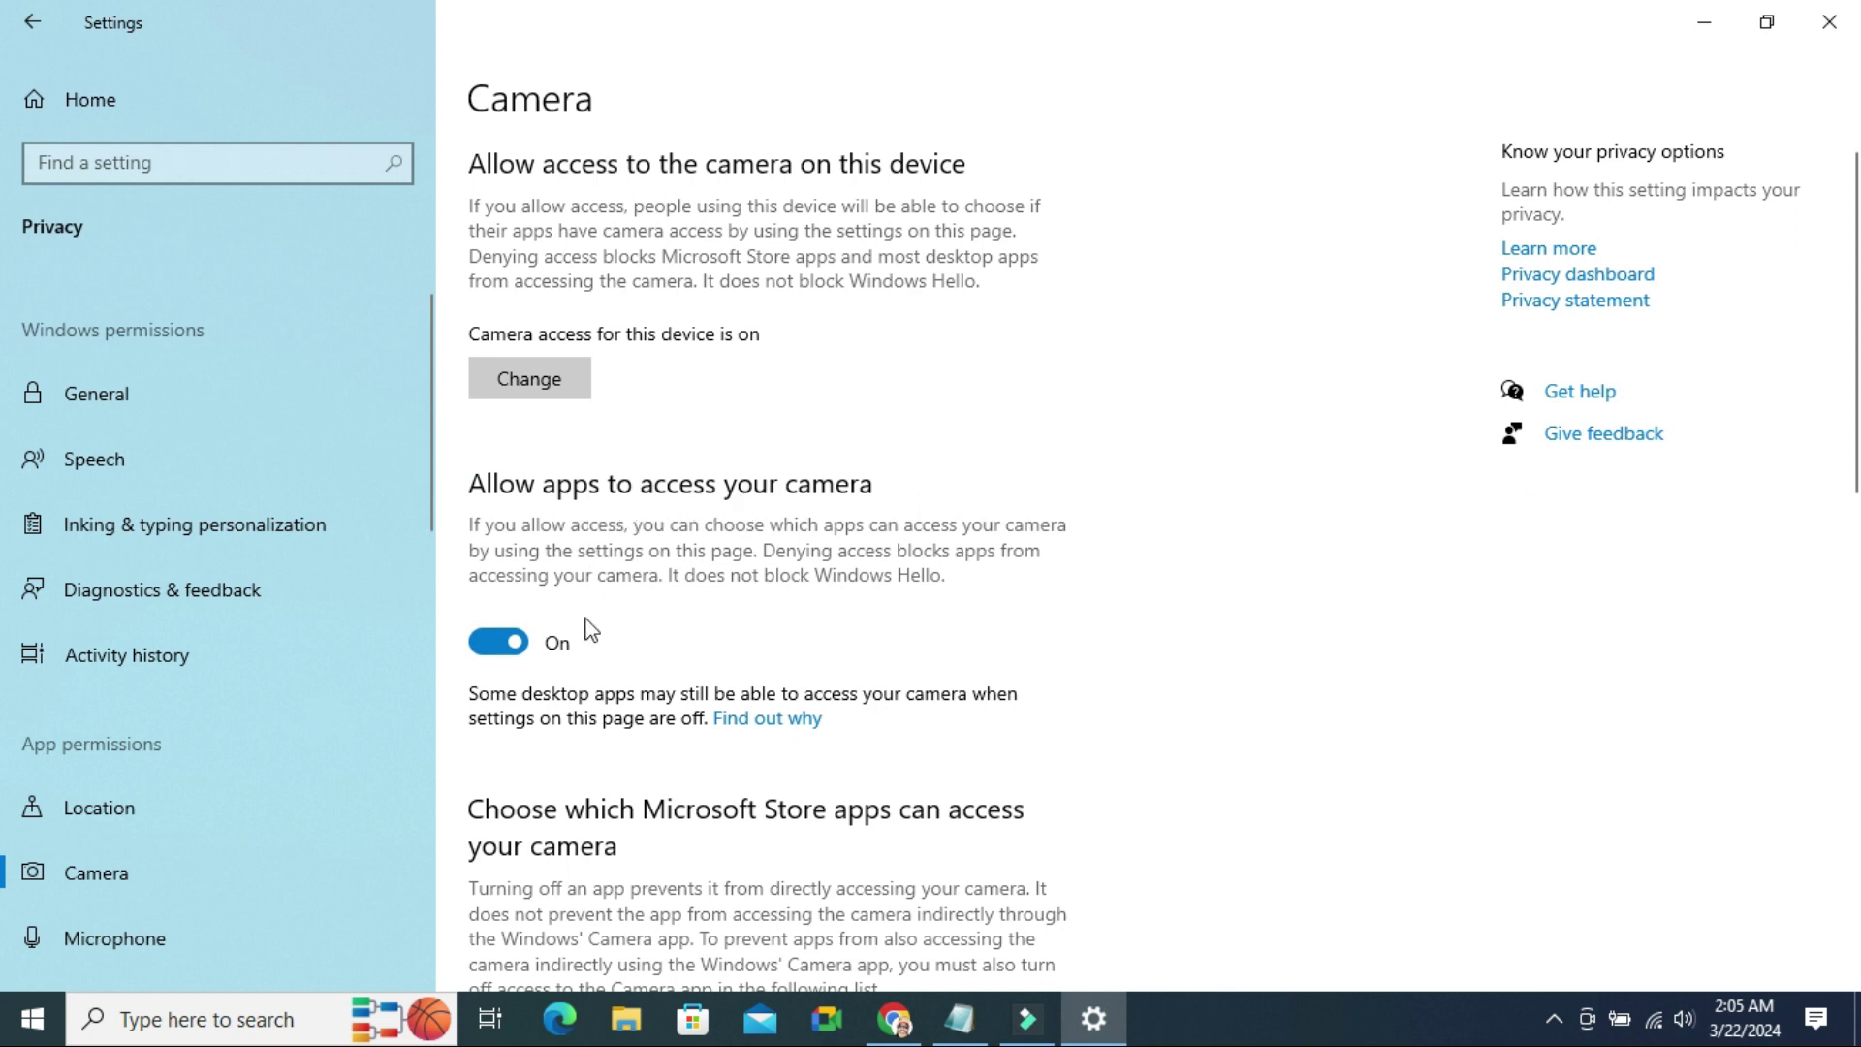
{"action": "left_click", "coordinate": [506, 648]}
{"action": "left_click", "coordinate": [504, 644]}
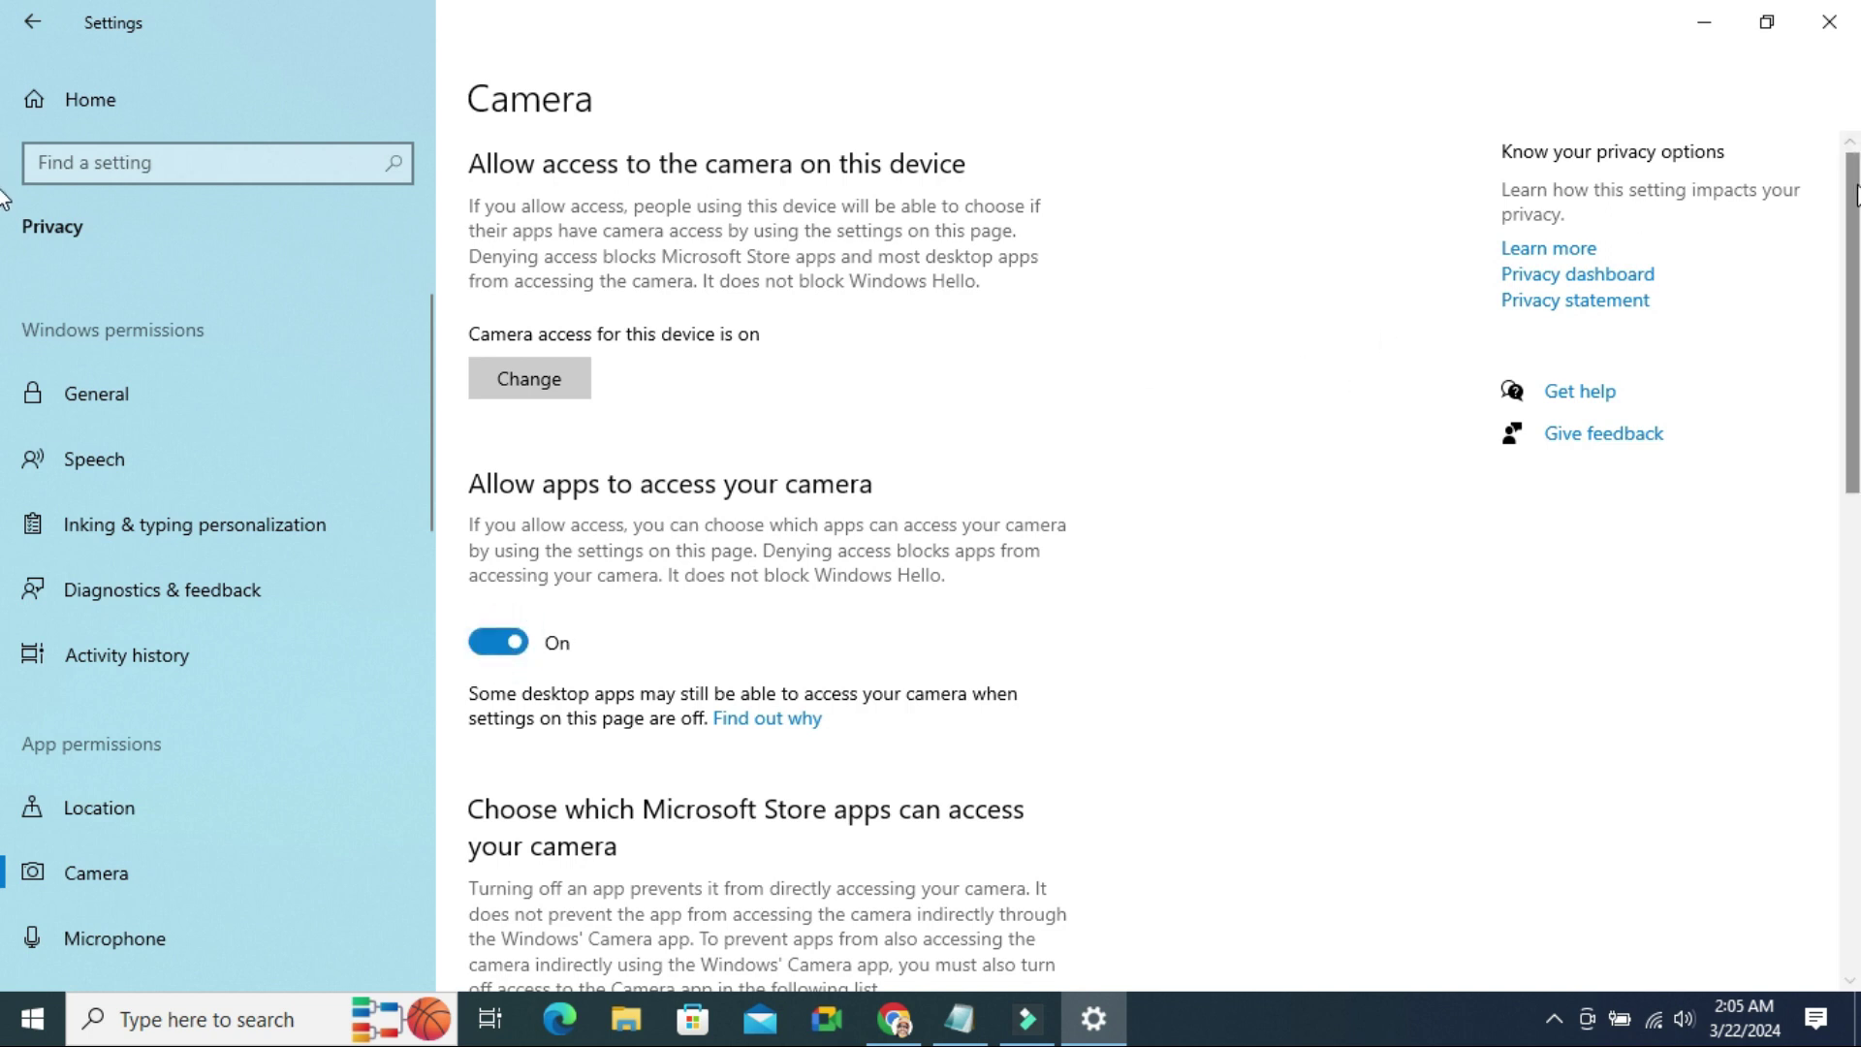
- Switch 'Allow desktop apps to access your camera' on and close Settings
{"action": "left_click_drag", "start_coordinate": [1857, 202], "coordinate": [1856, 526]}
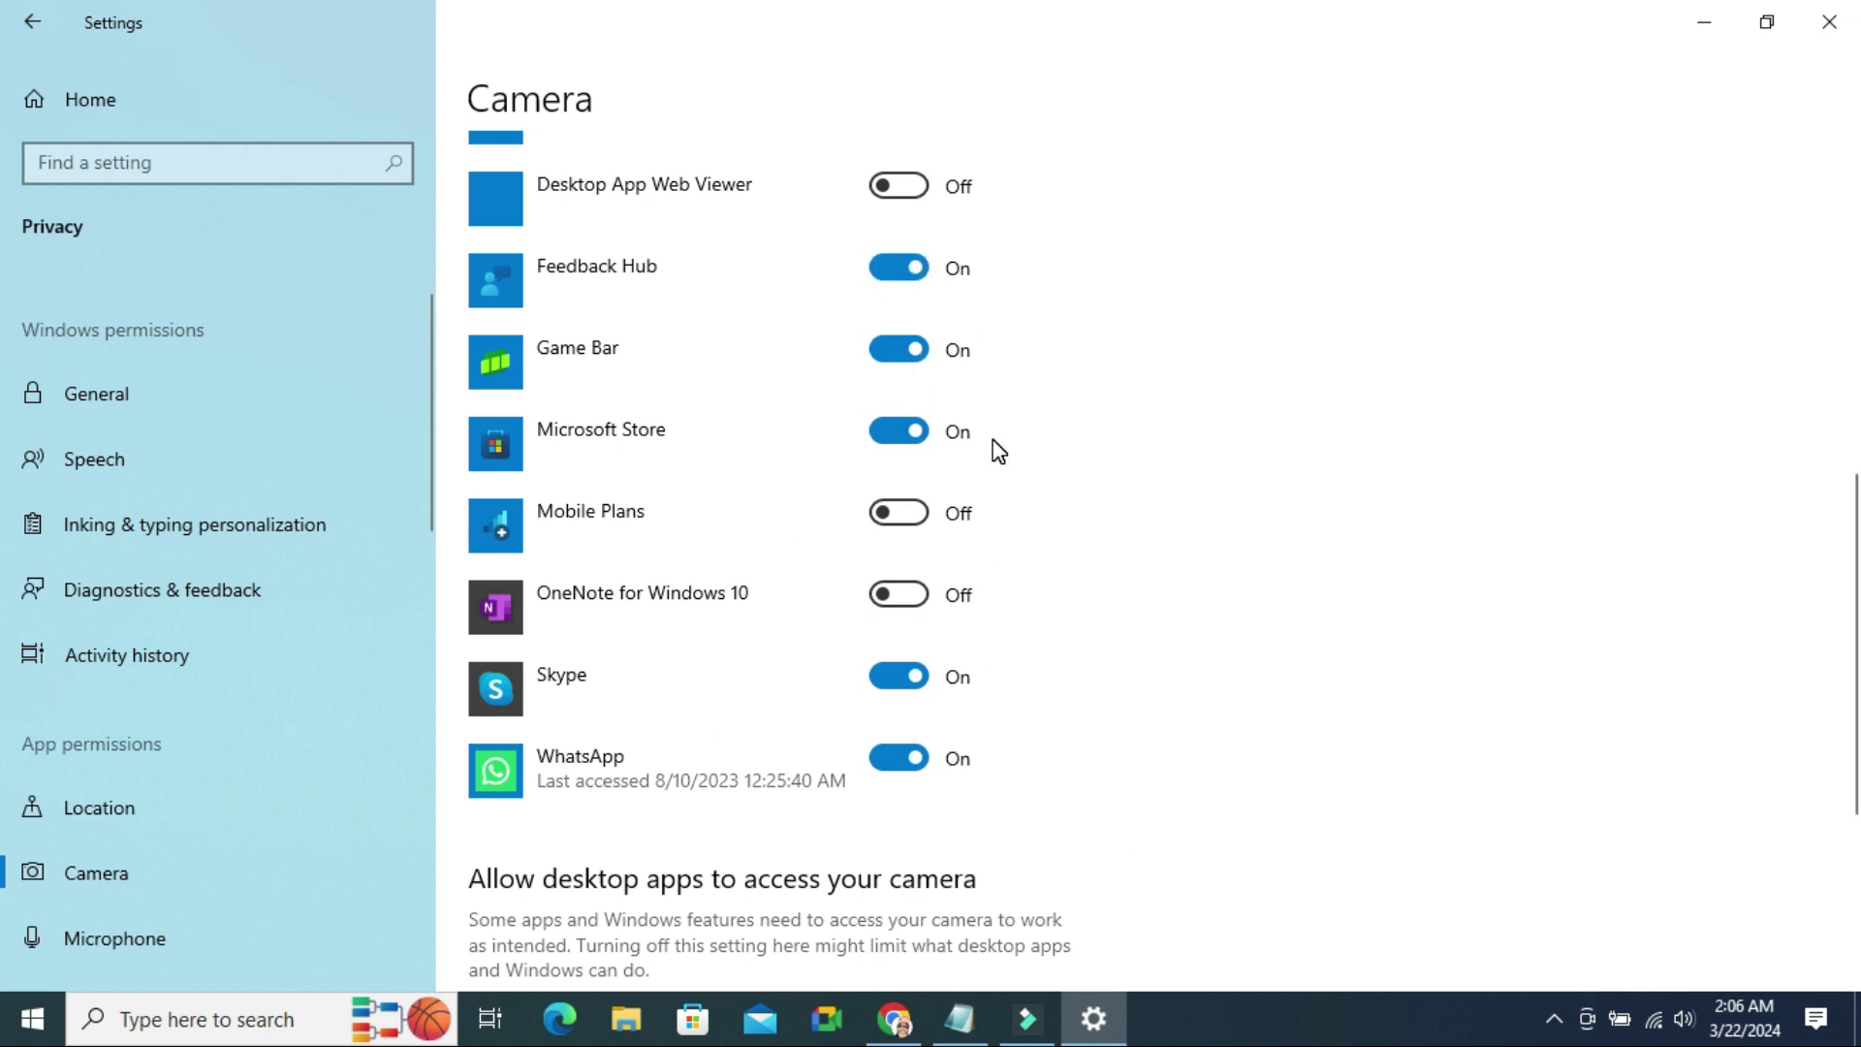
{"action": "left_click", "coordinate": [1854, 475]}
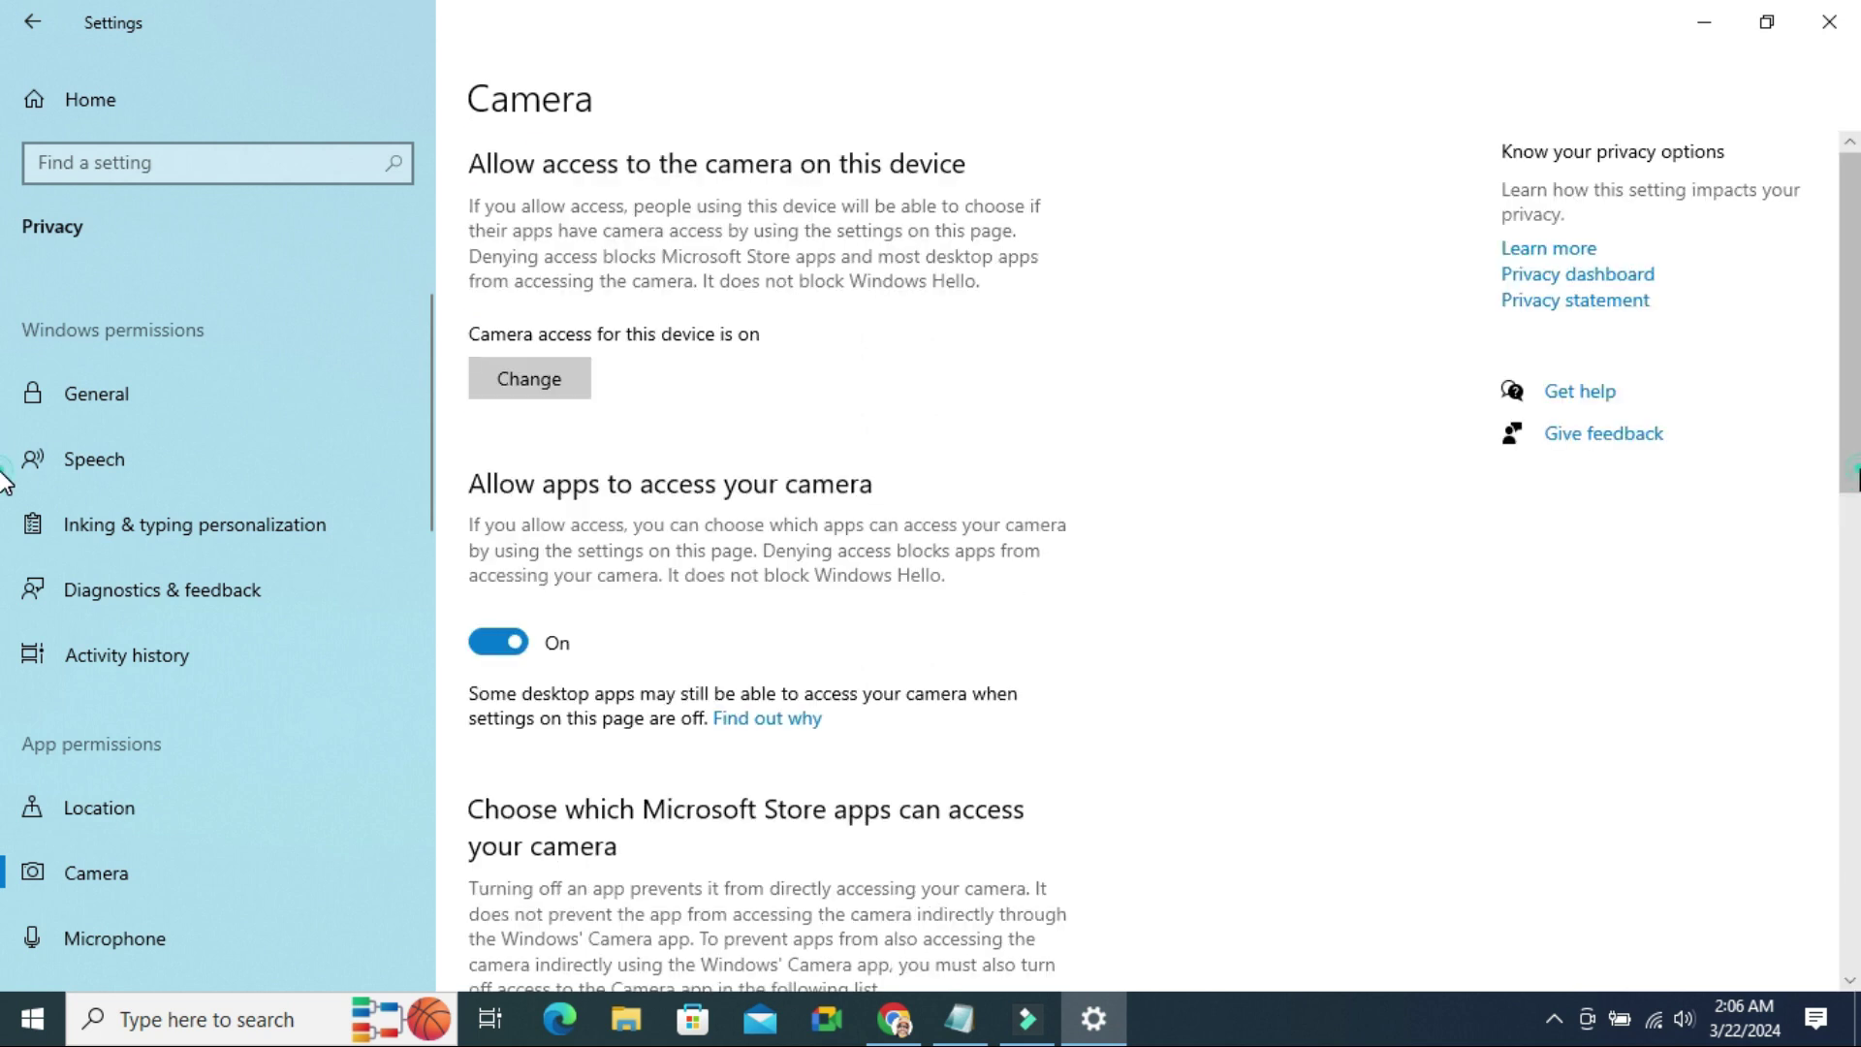
{"action": "scroll", "coordinate": [1854, 475], "scroll_direction": "down", "scroll_amount": 10}
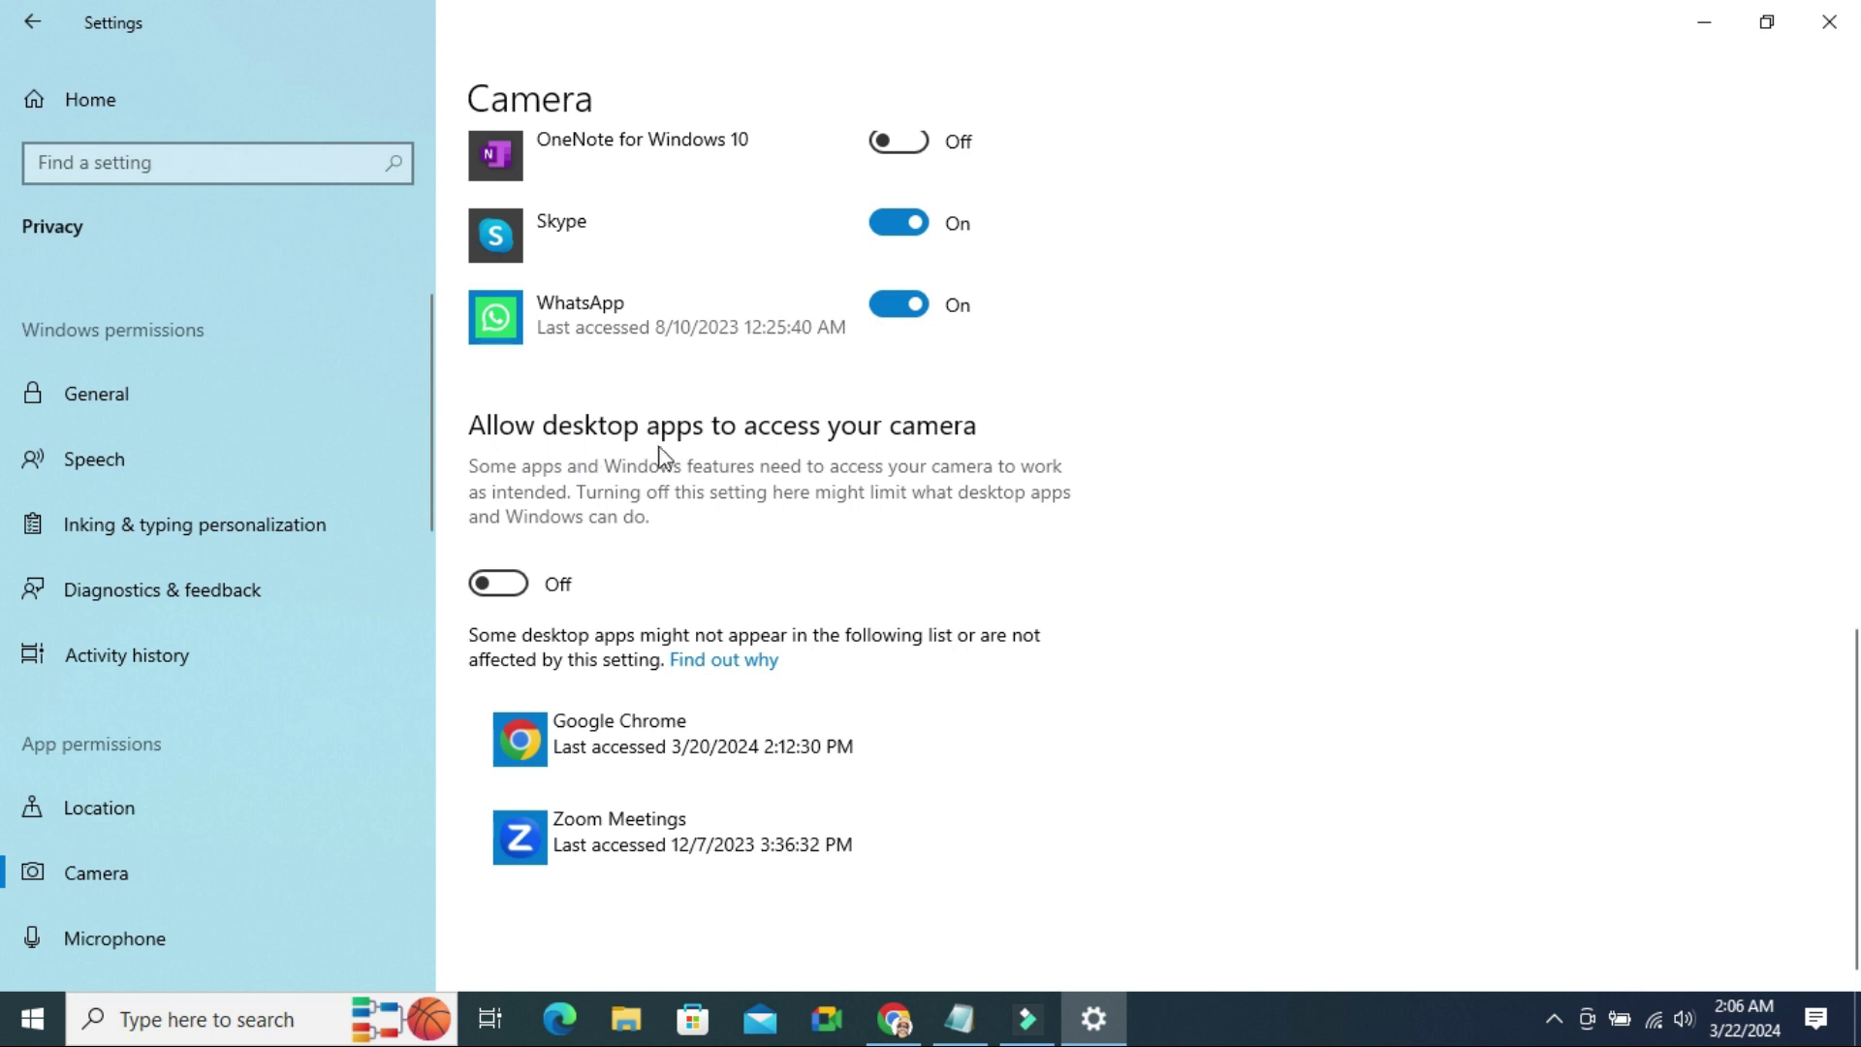
{"action": "left_click", "coordinate": [521, 588]}
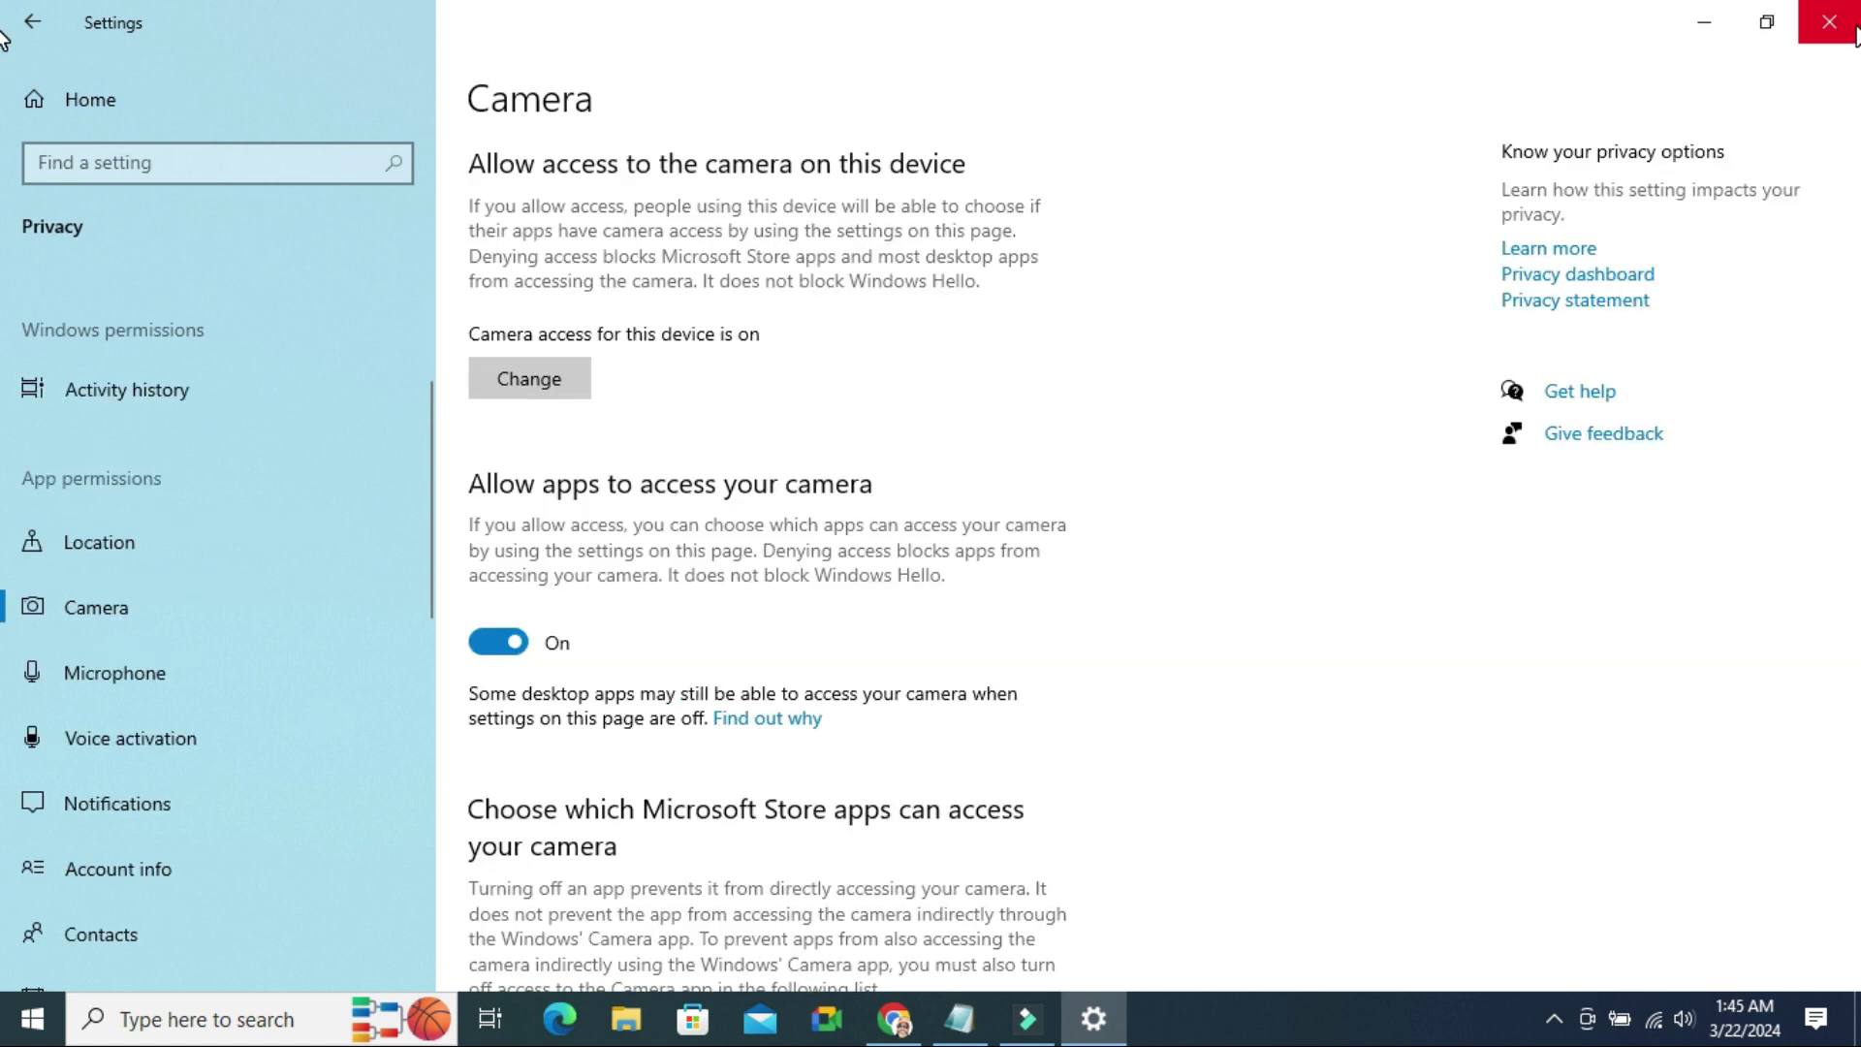
{"action": "left_click", "coordinate": [1829, 18]}
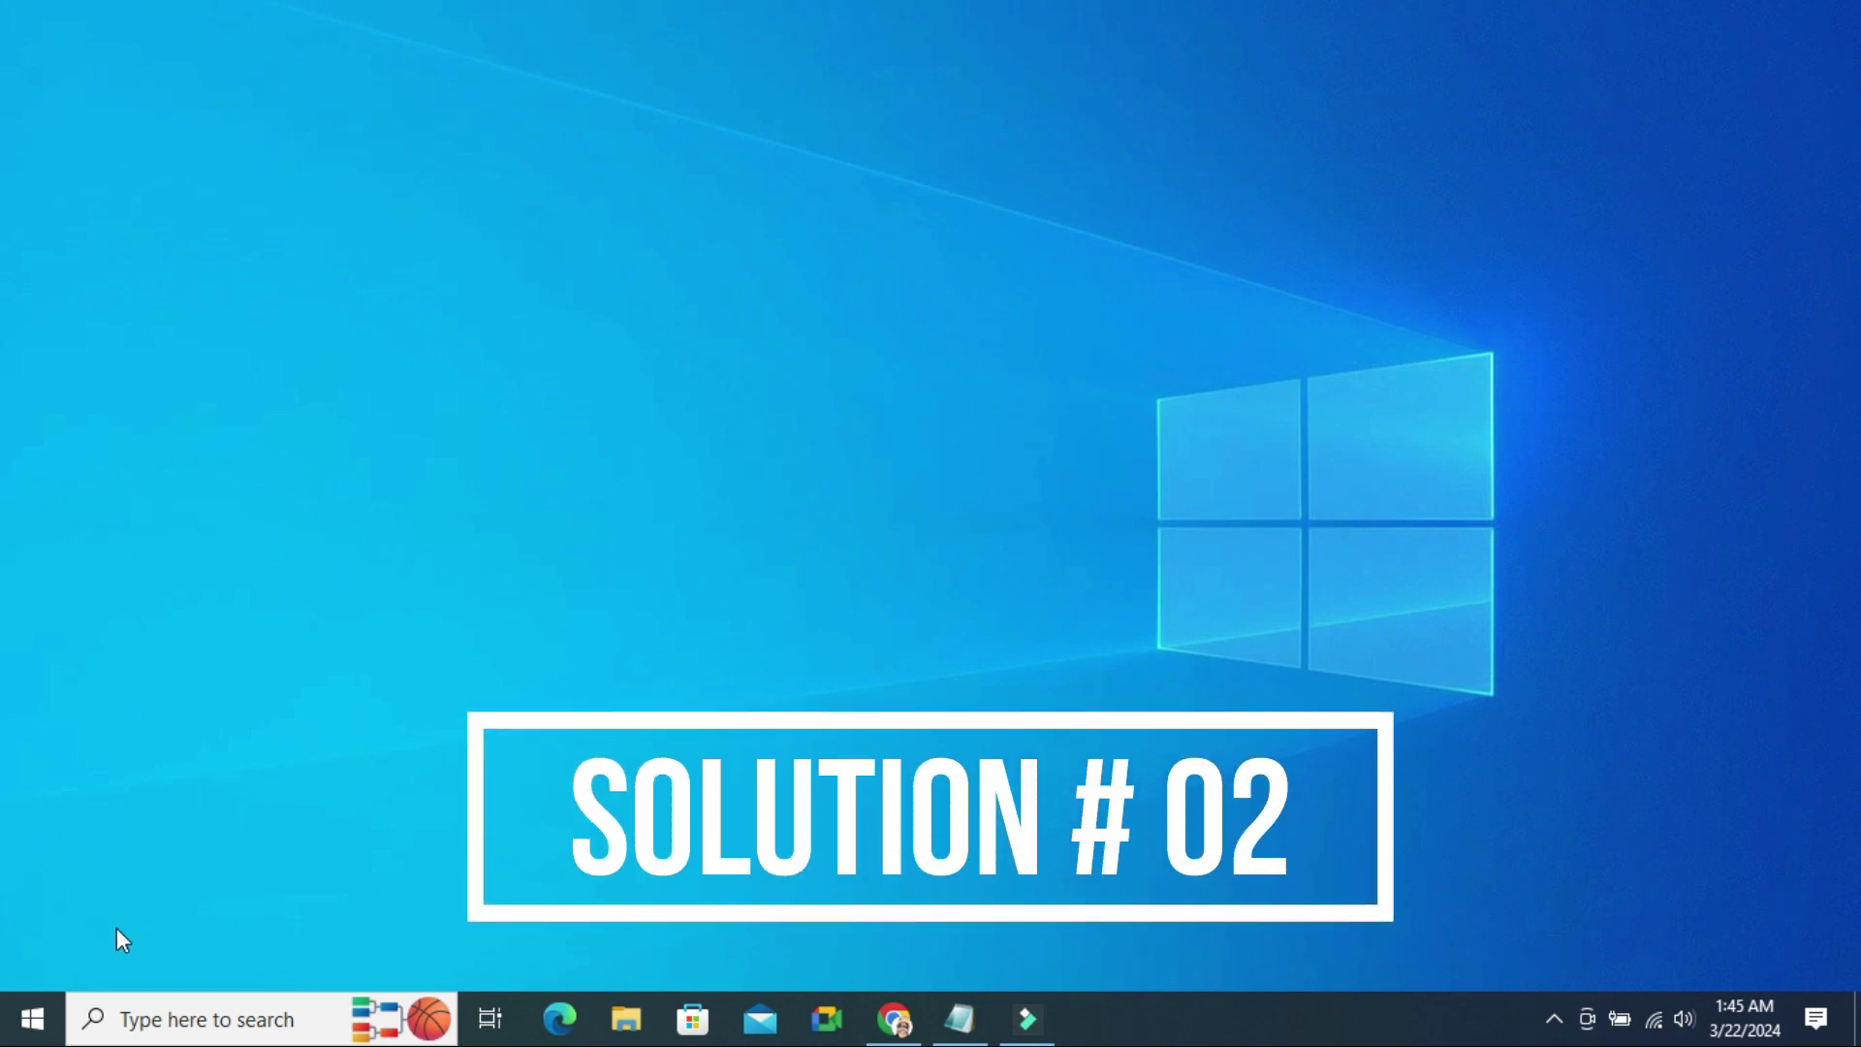
- Open Device Manager, expand Cameras, and bring up the context menu for HP HD Camera
{"action": "right_click", "coordinate": [25, 1013]}
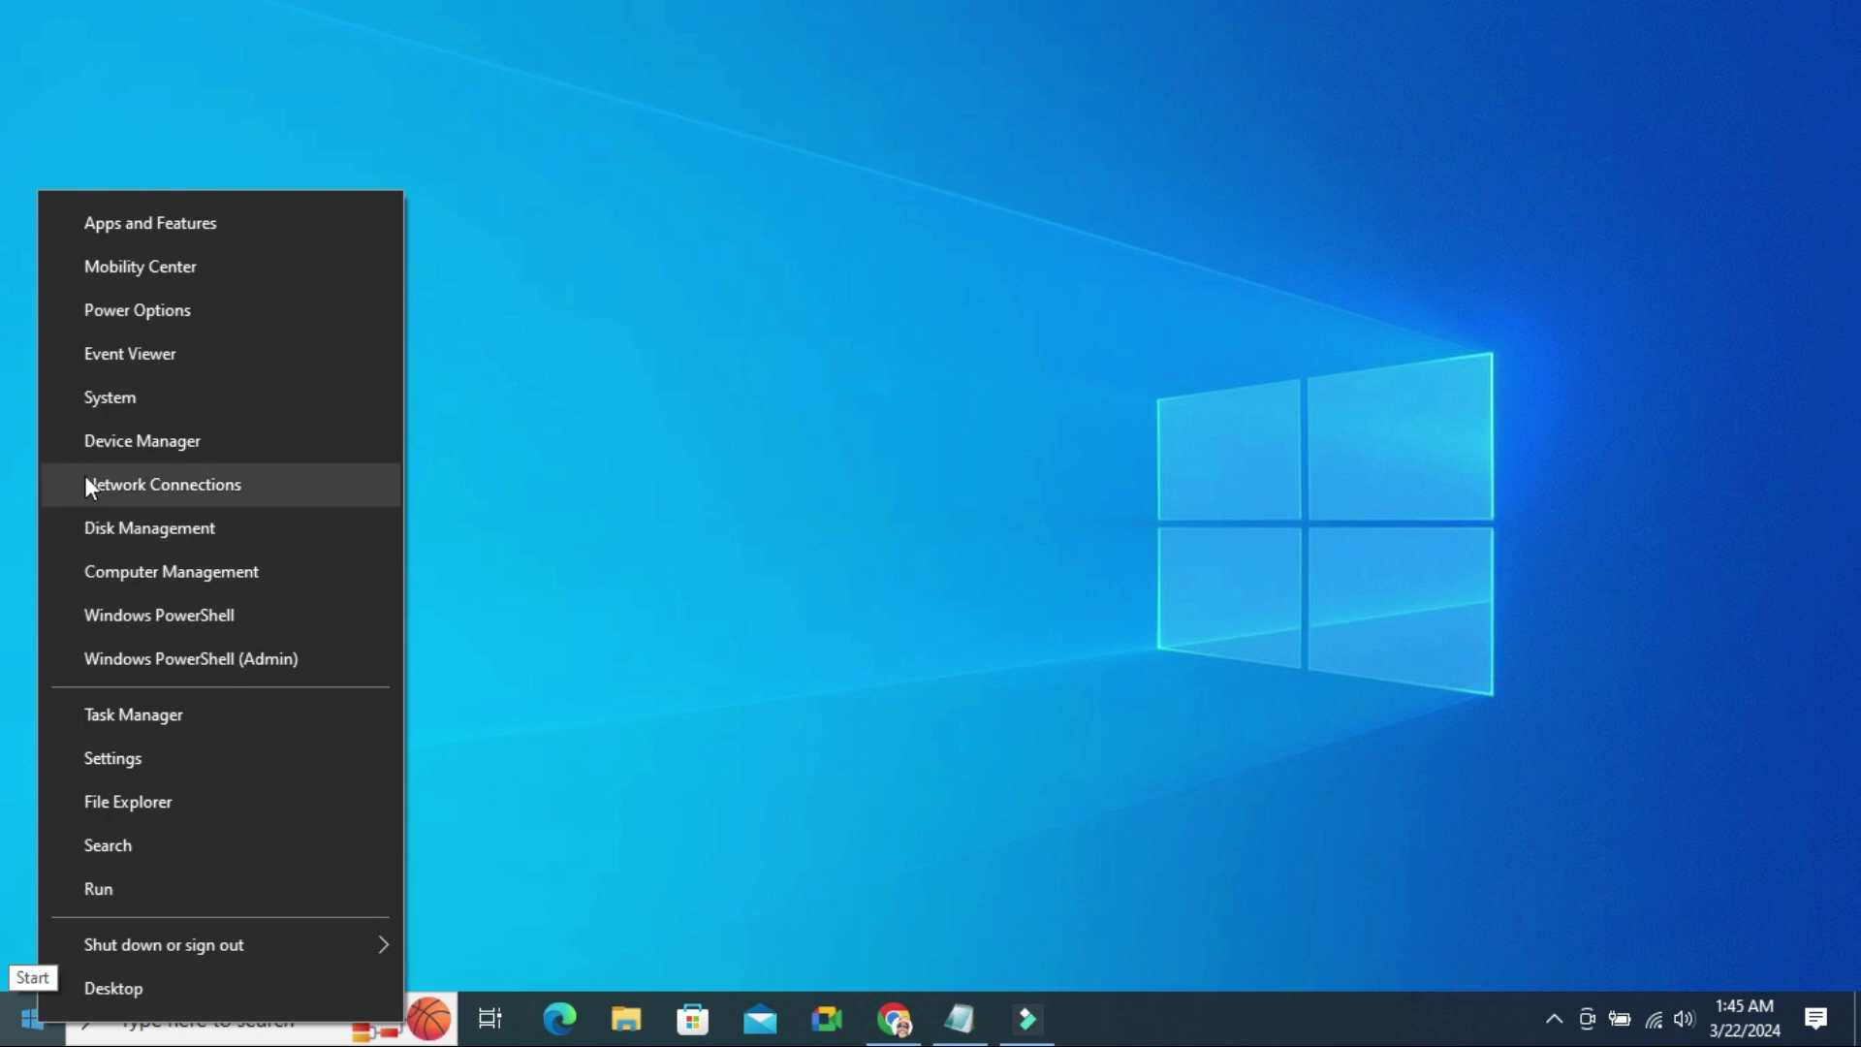
{"action": "left_click", "coordinate": [119, 439]}
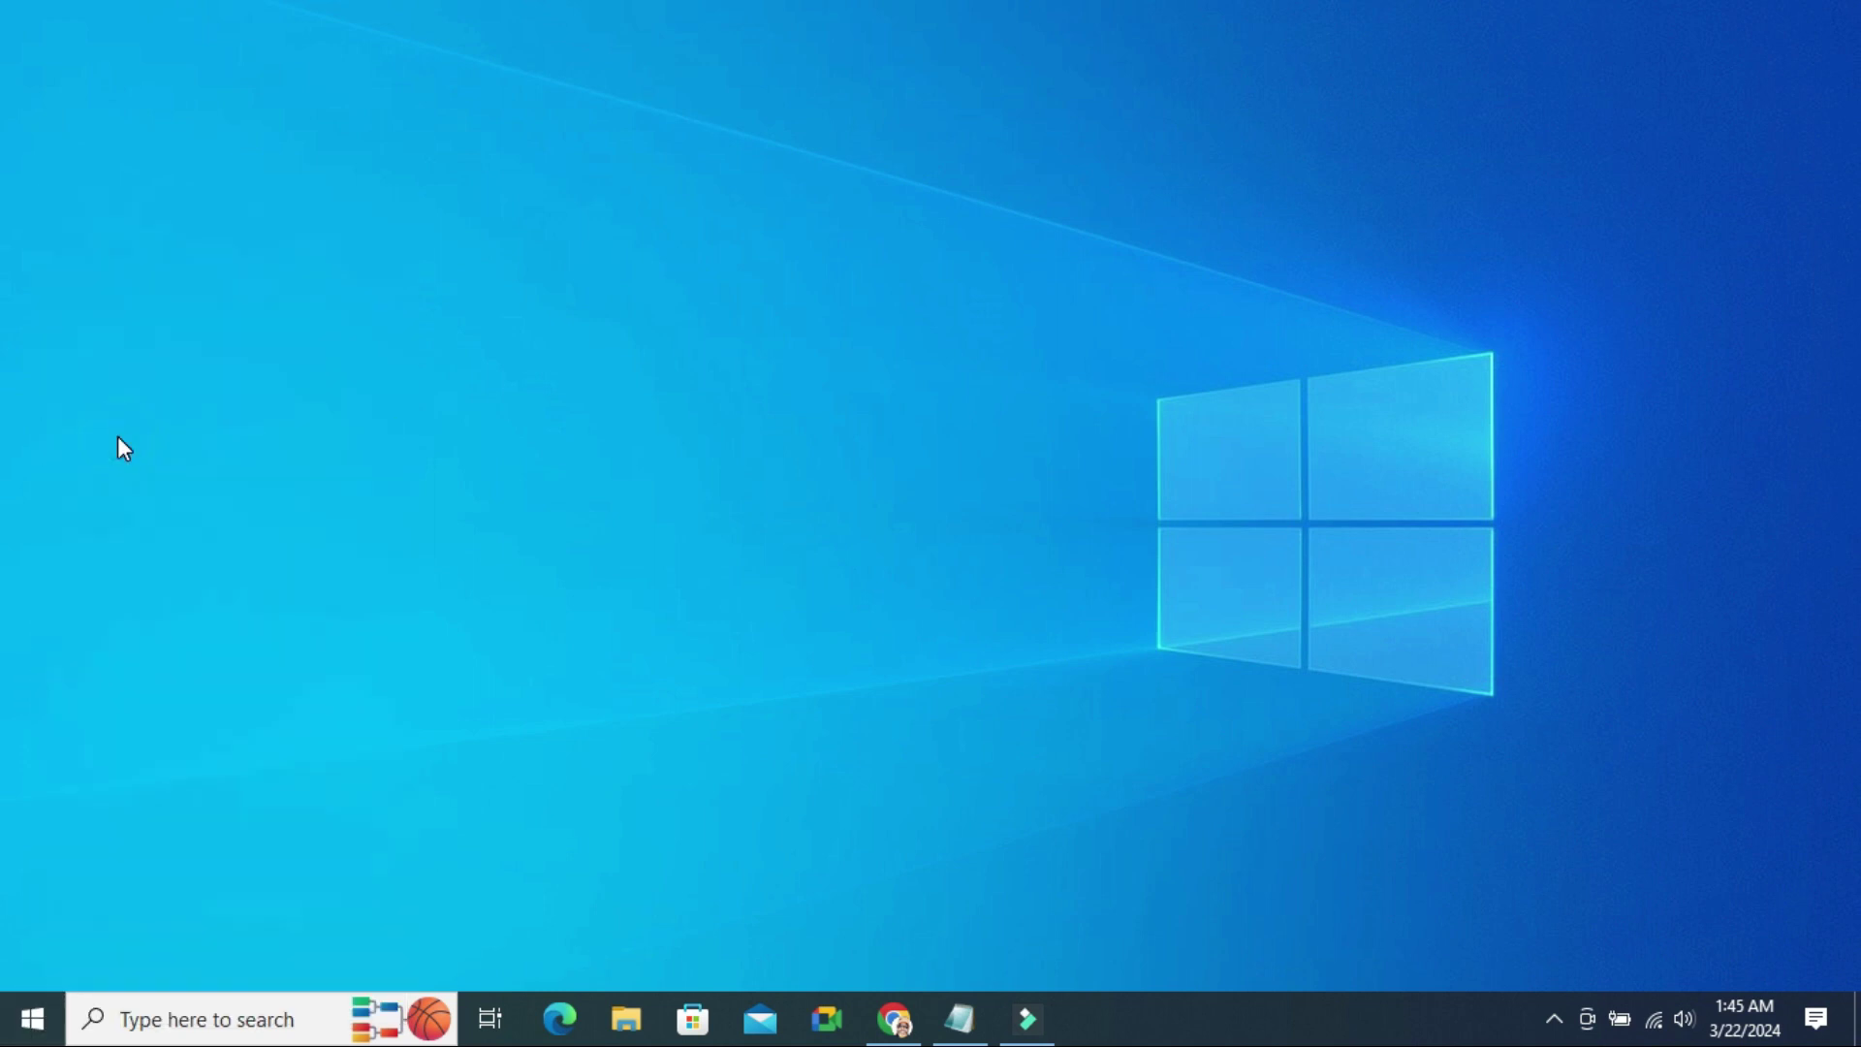
{"action": "left_click", "coordinate": [243, 311]}
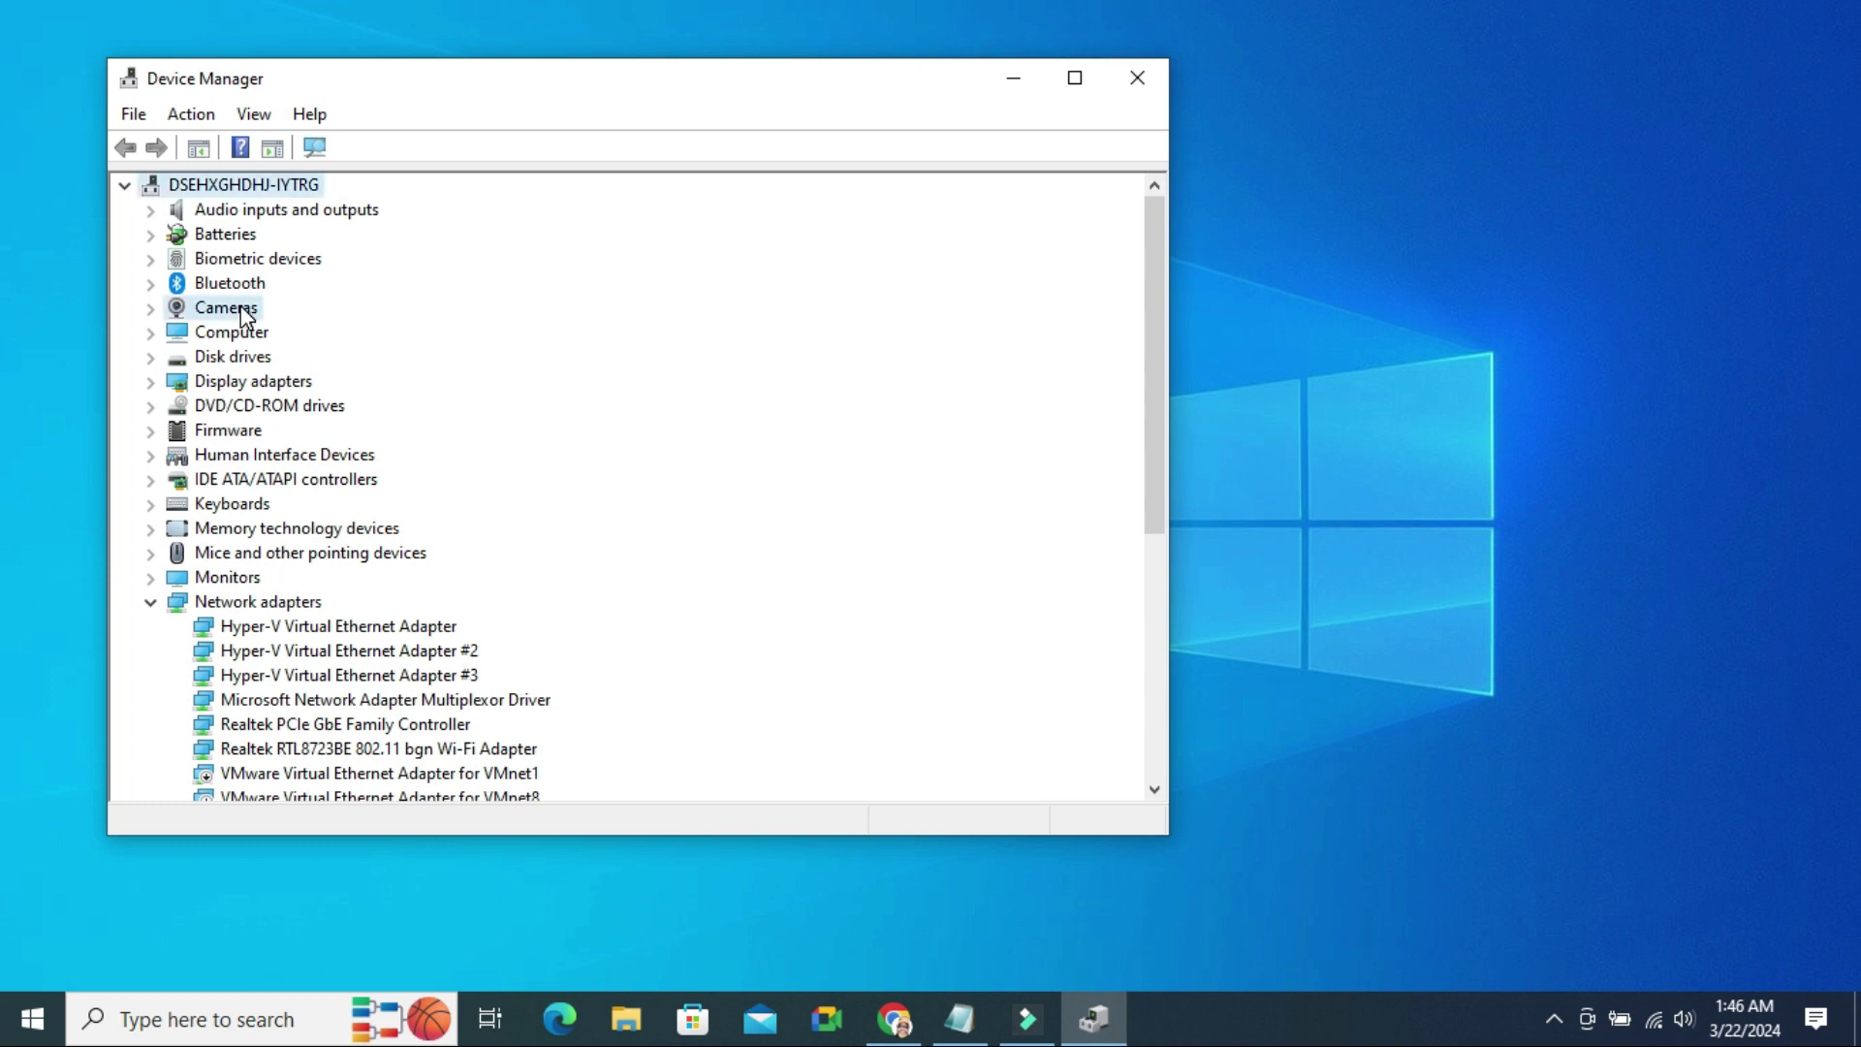
{"action": "left_click", "coordinate": [152, 308]}
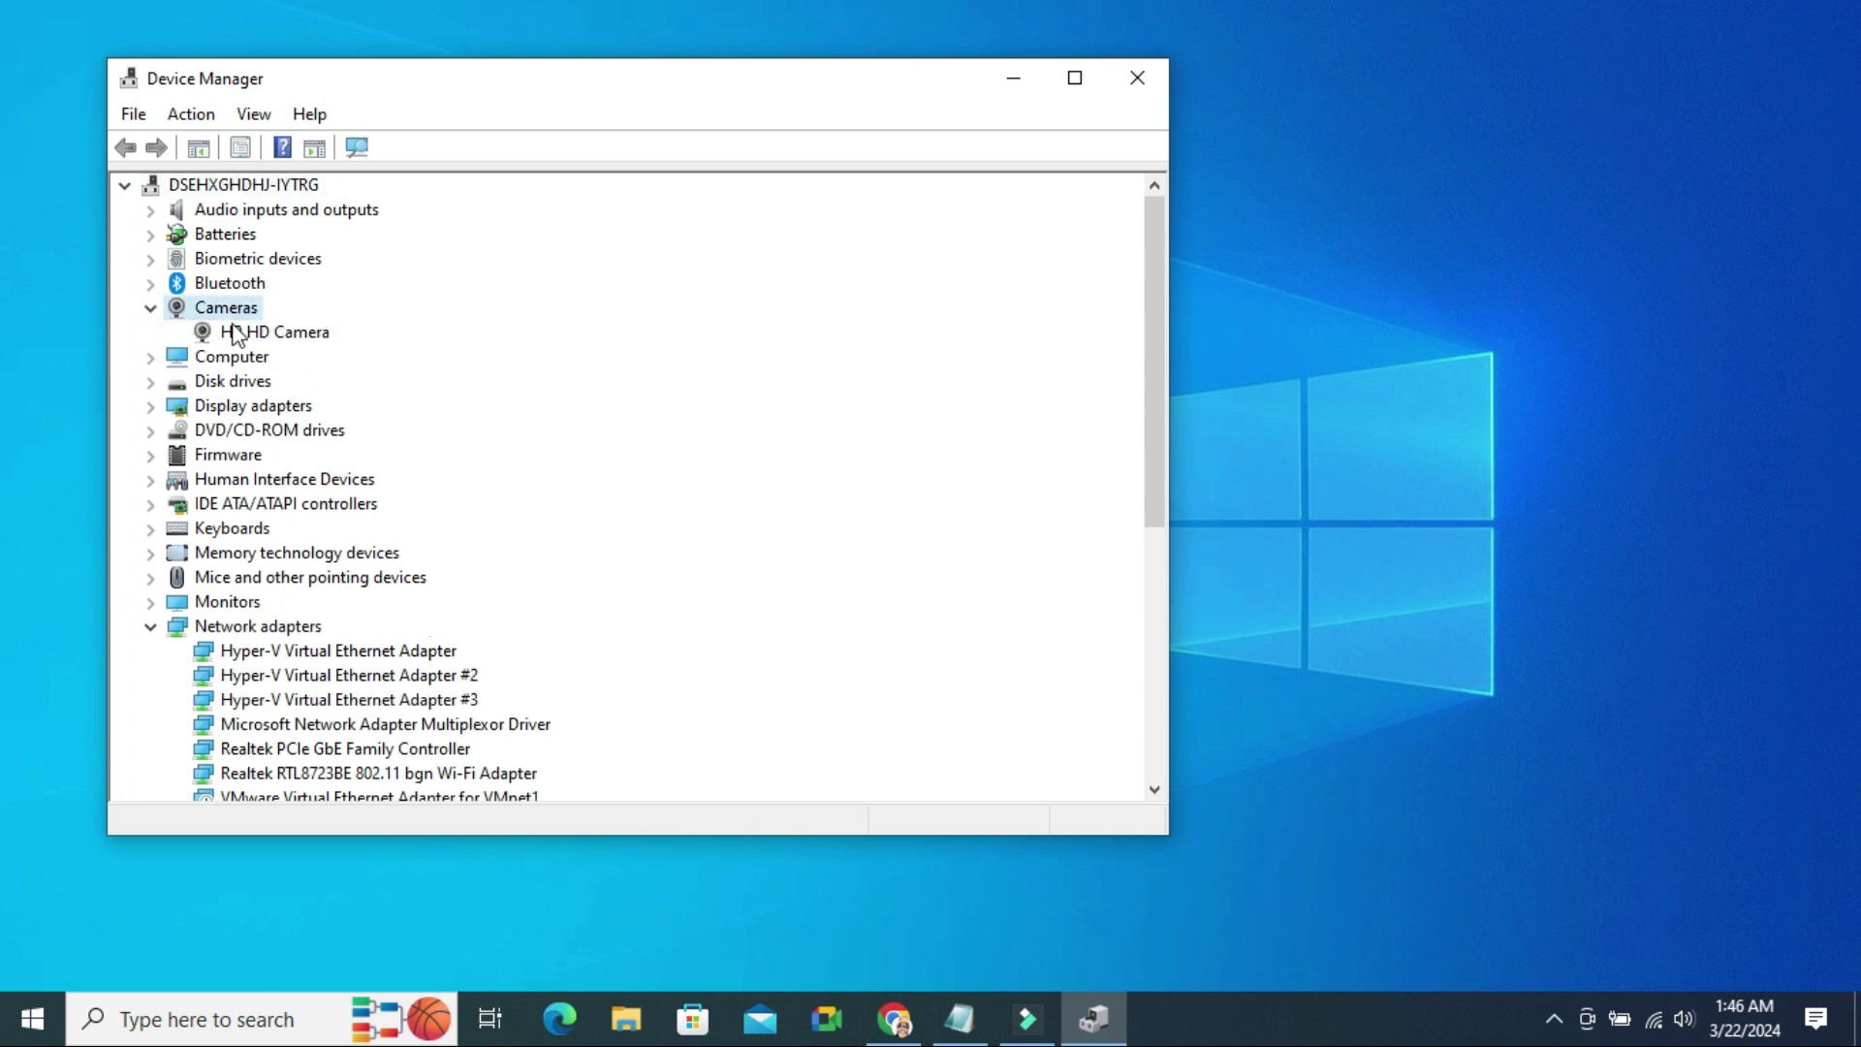
{"action": "left_click", "coordinate": [287, 339]}
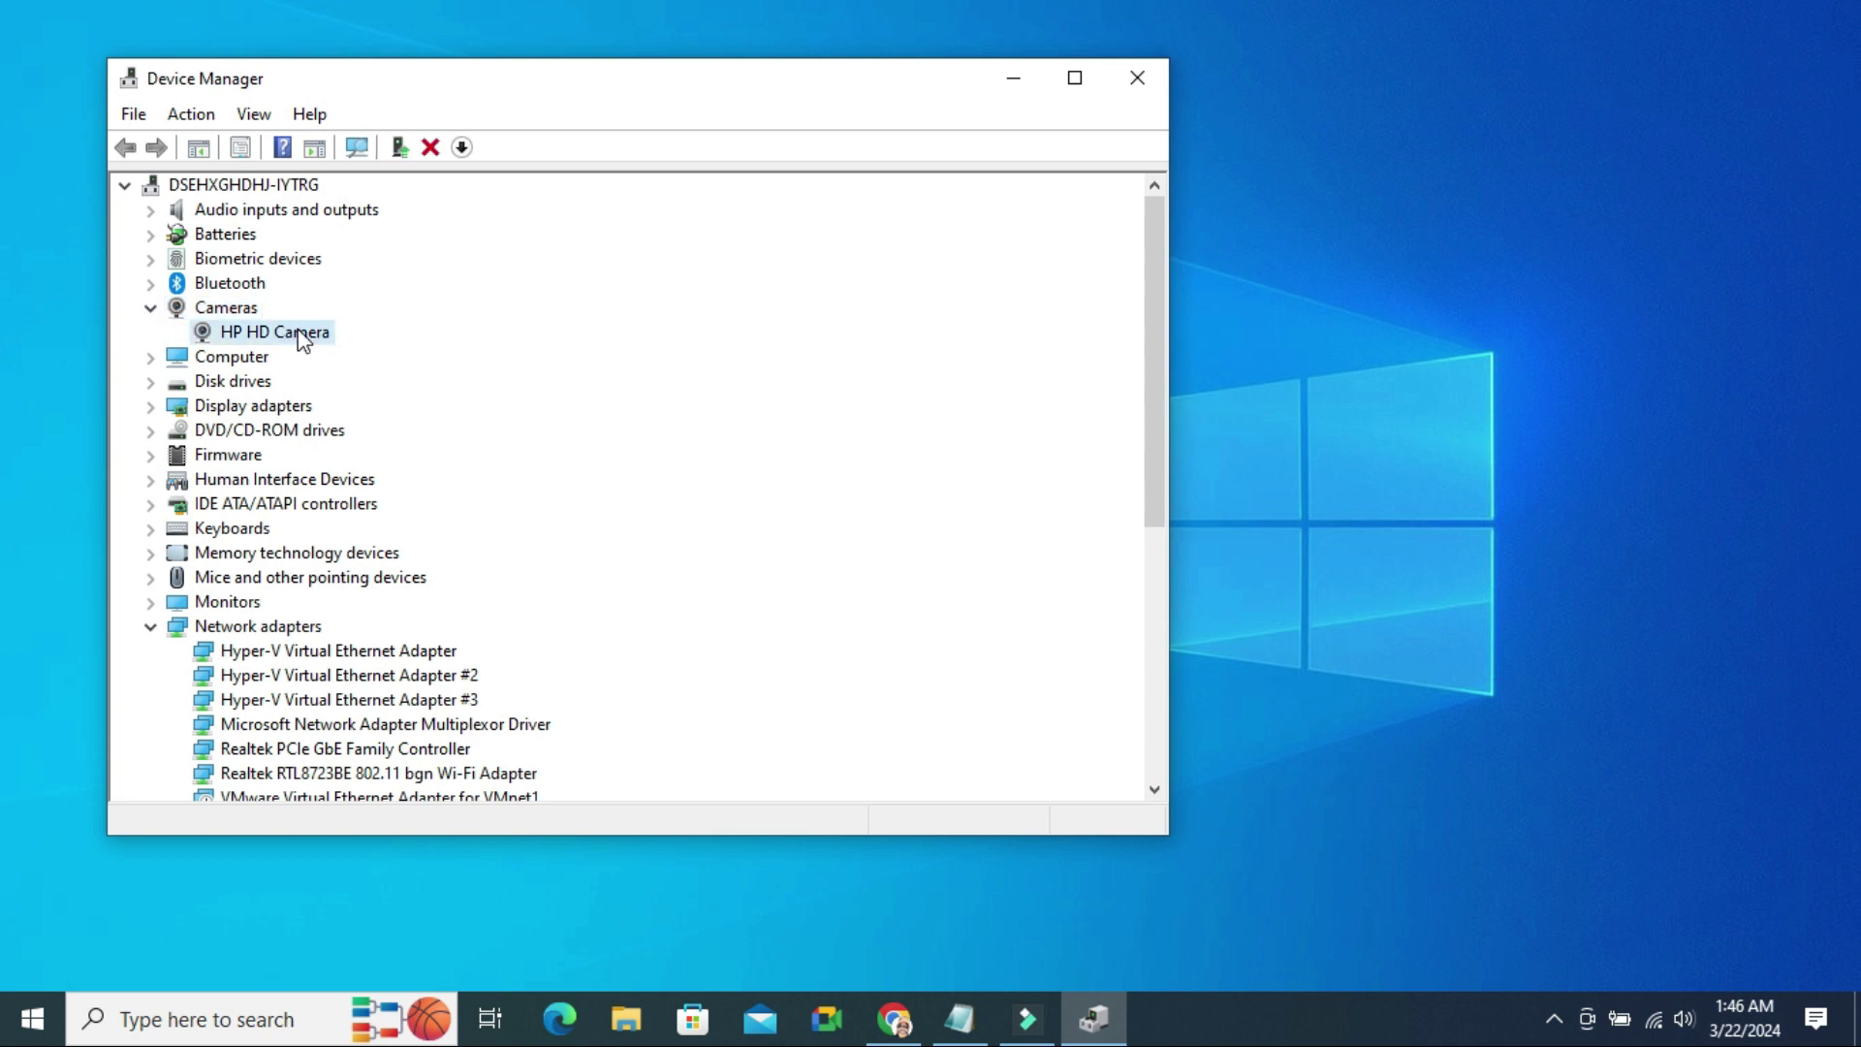
{"action": "right_click", "coordinate": [302, 340]}
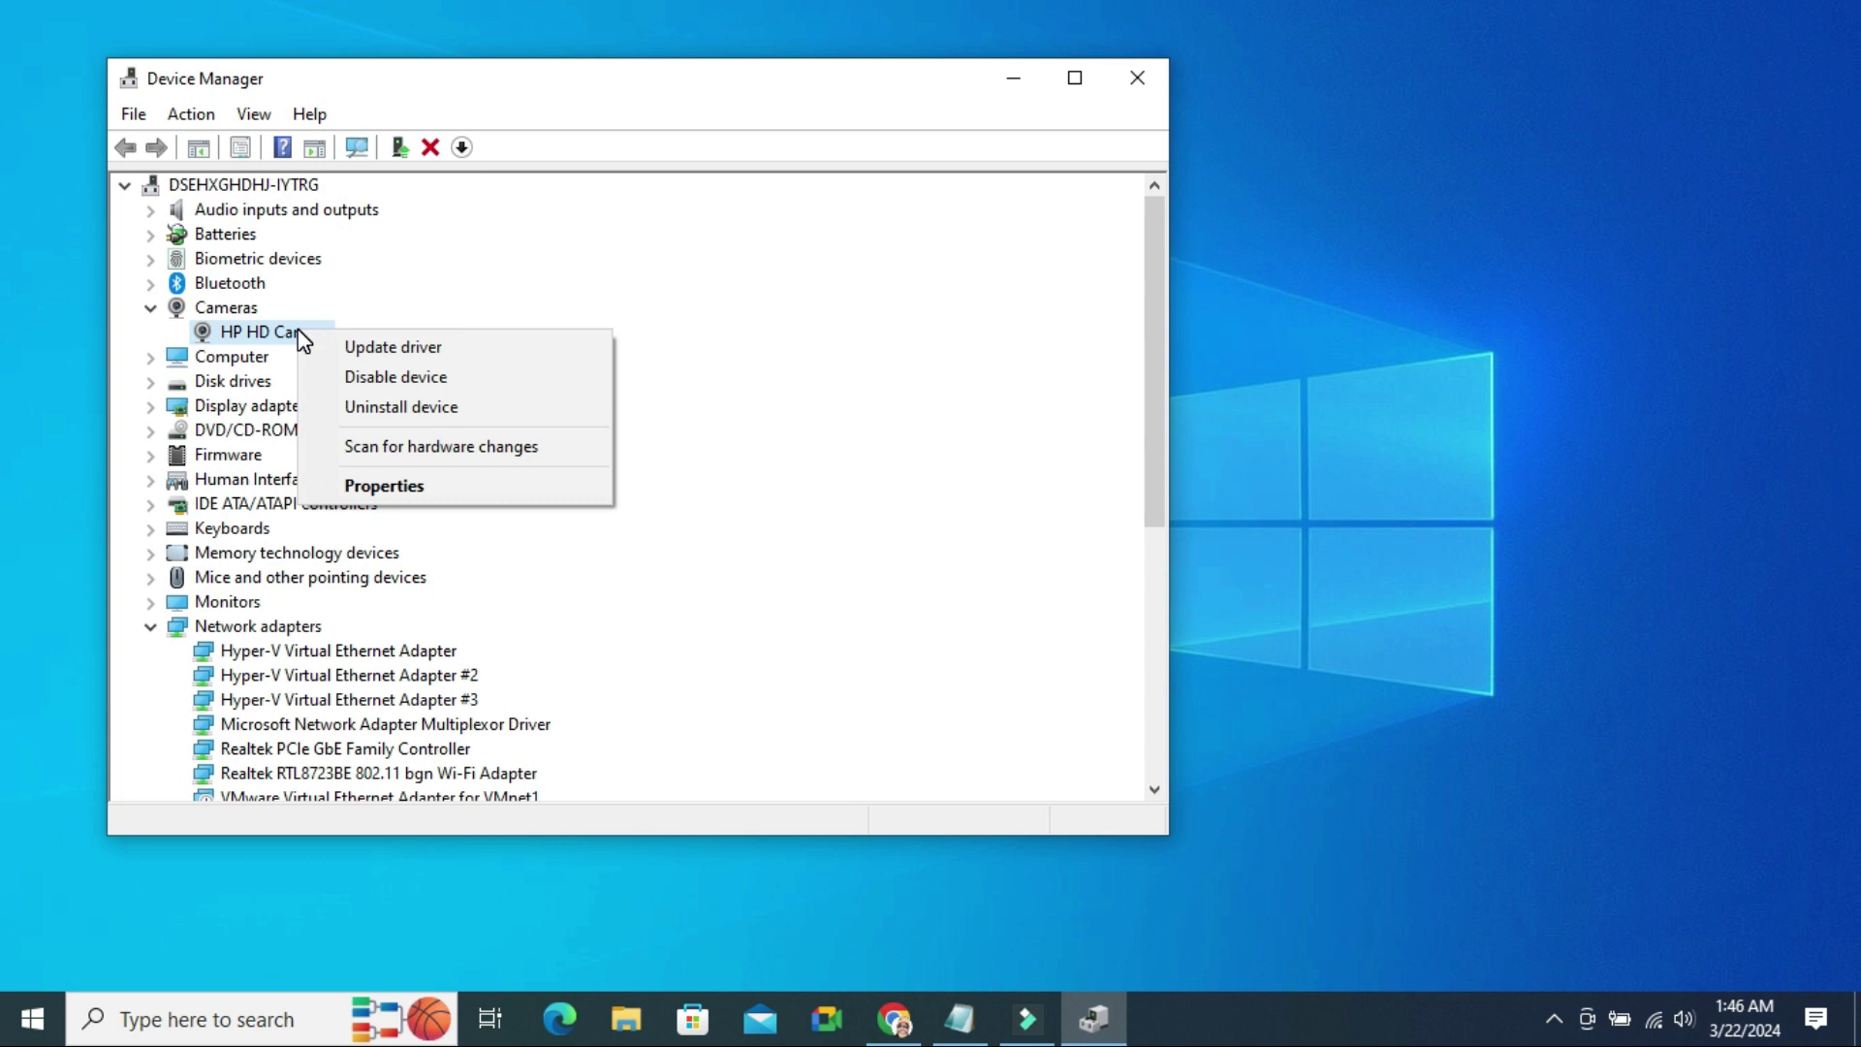
- Uninstall the HP HD Camera device and answer No to the restart prompt
{"action": "left_click", "coordinate": [396, 406]}
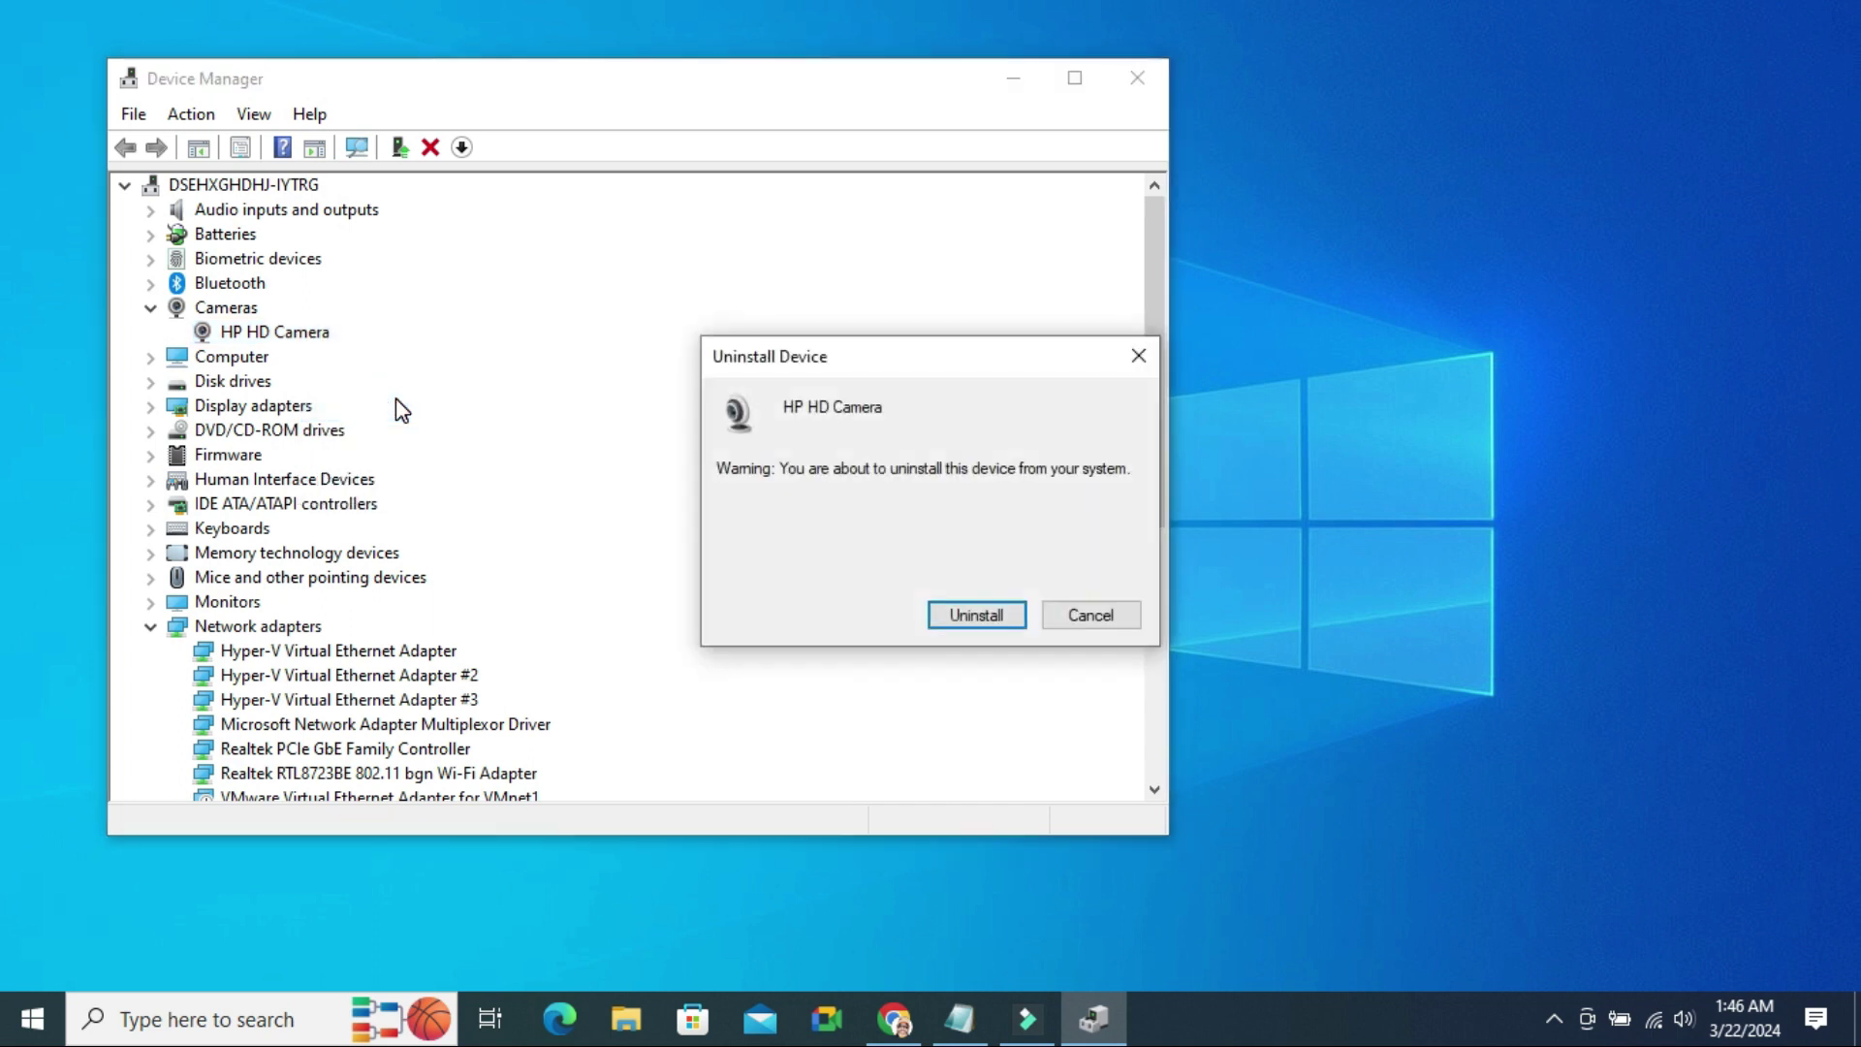
{"action": "left_click", "coordinate": [973, 620]}
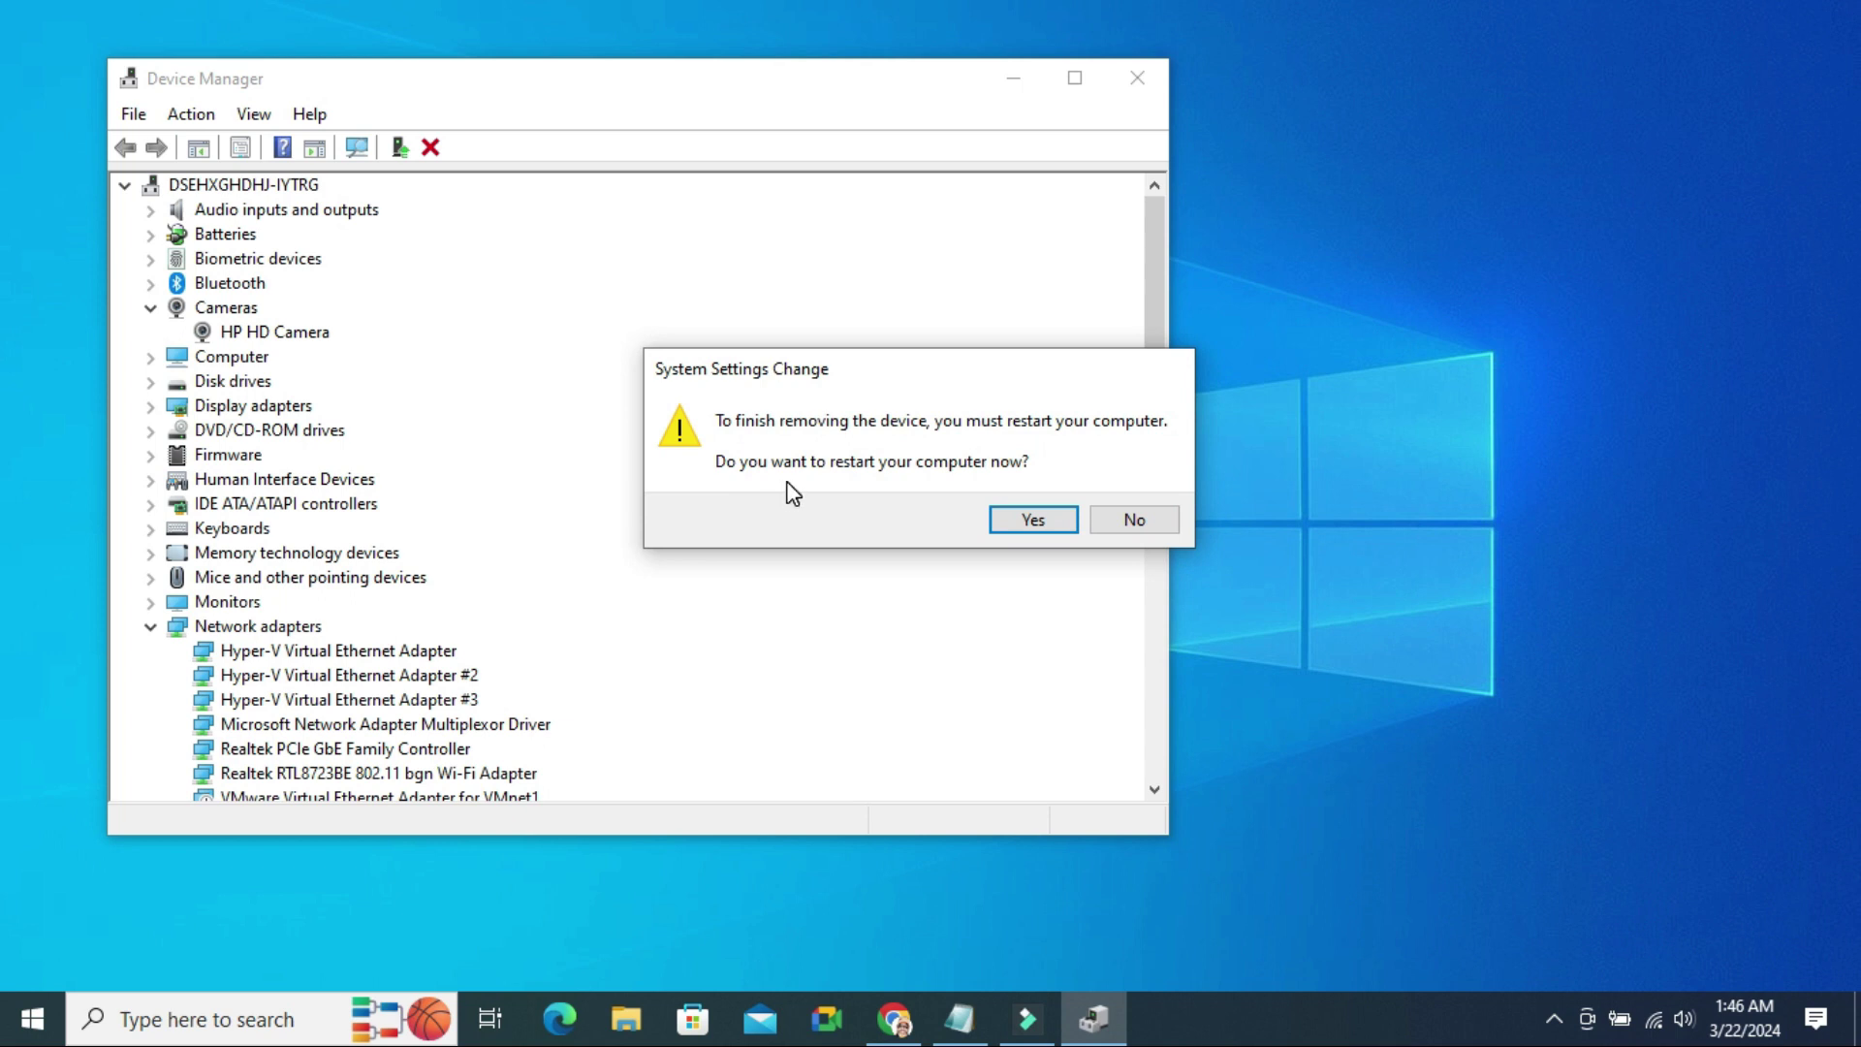
{"action": "left_click", "coordinate": [1131, 512]}
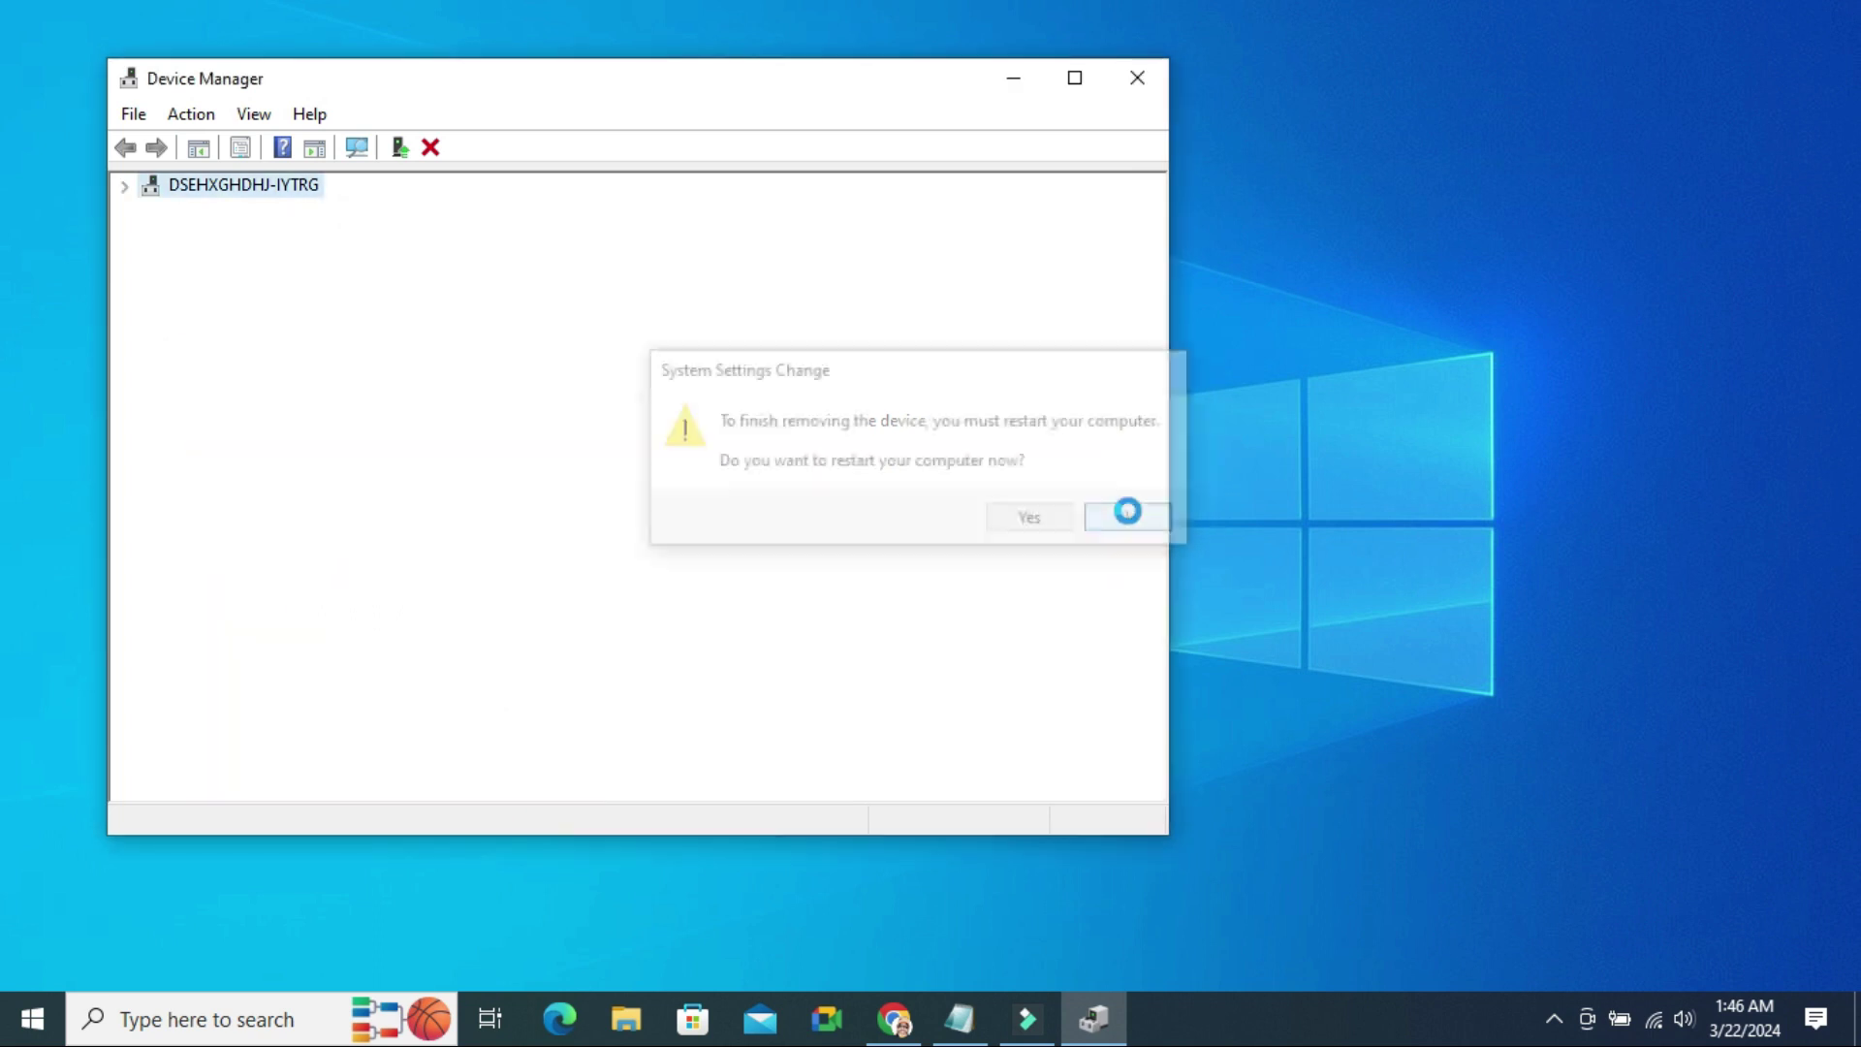
- Run Action > Scan for hardware changes twice, then close Device Manager
{"action": "left_click", "coordinate": [190, 119]}
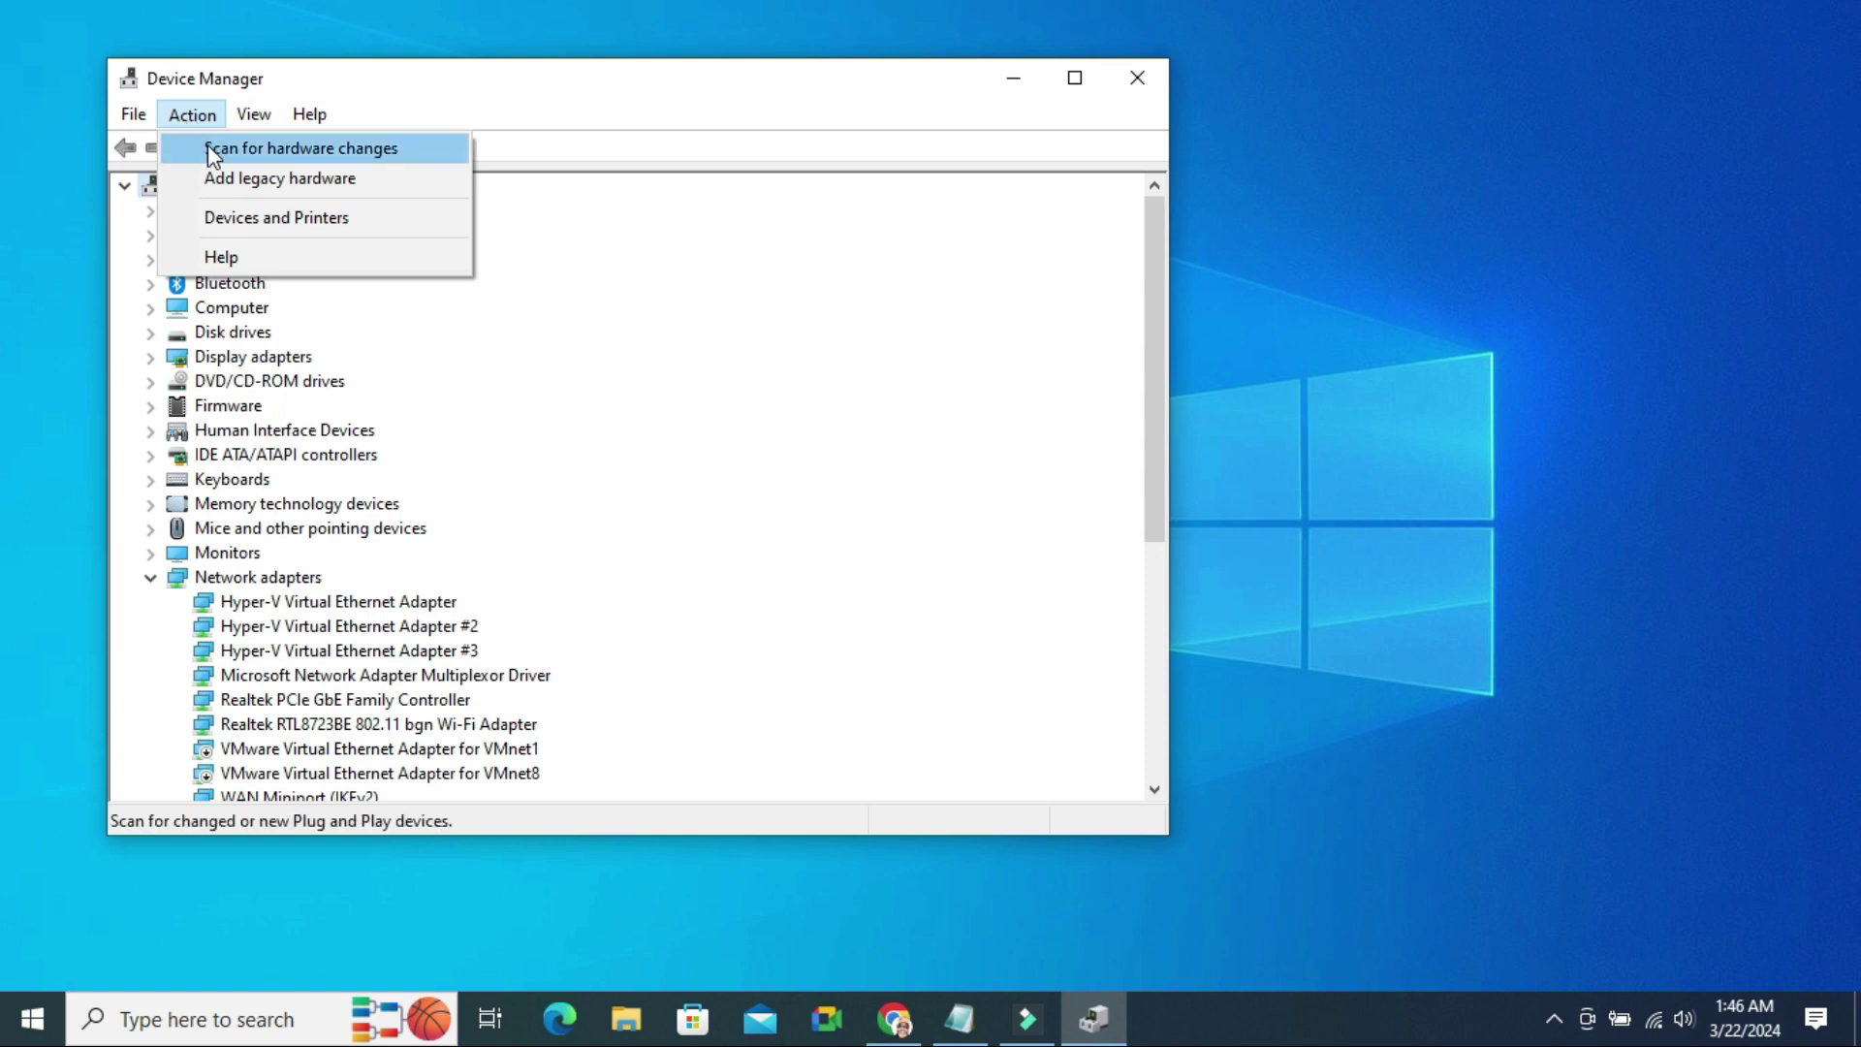
{"action": "left_click", "coordinate": [211, 148]}
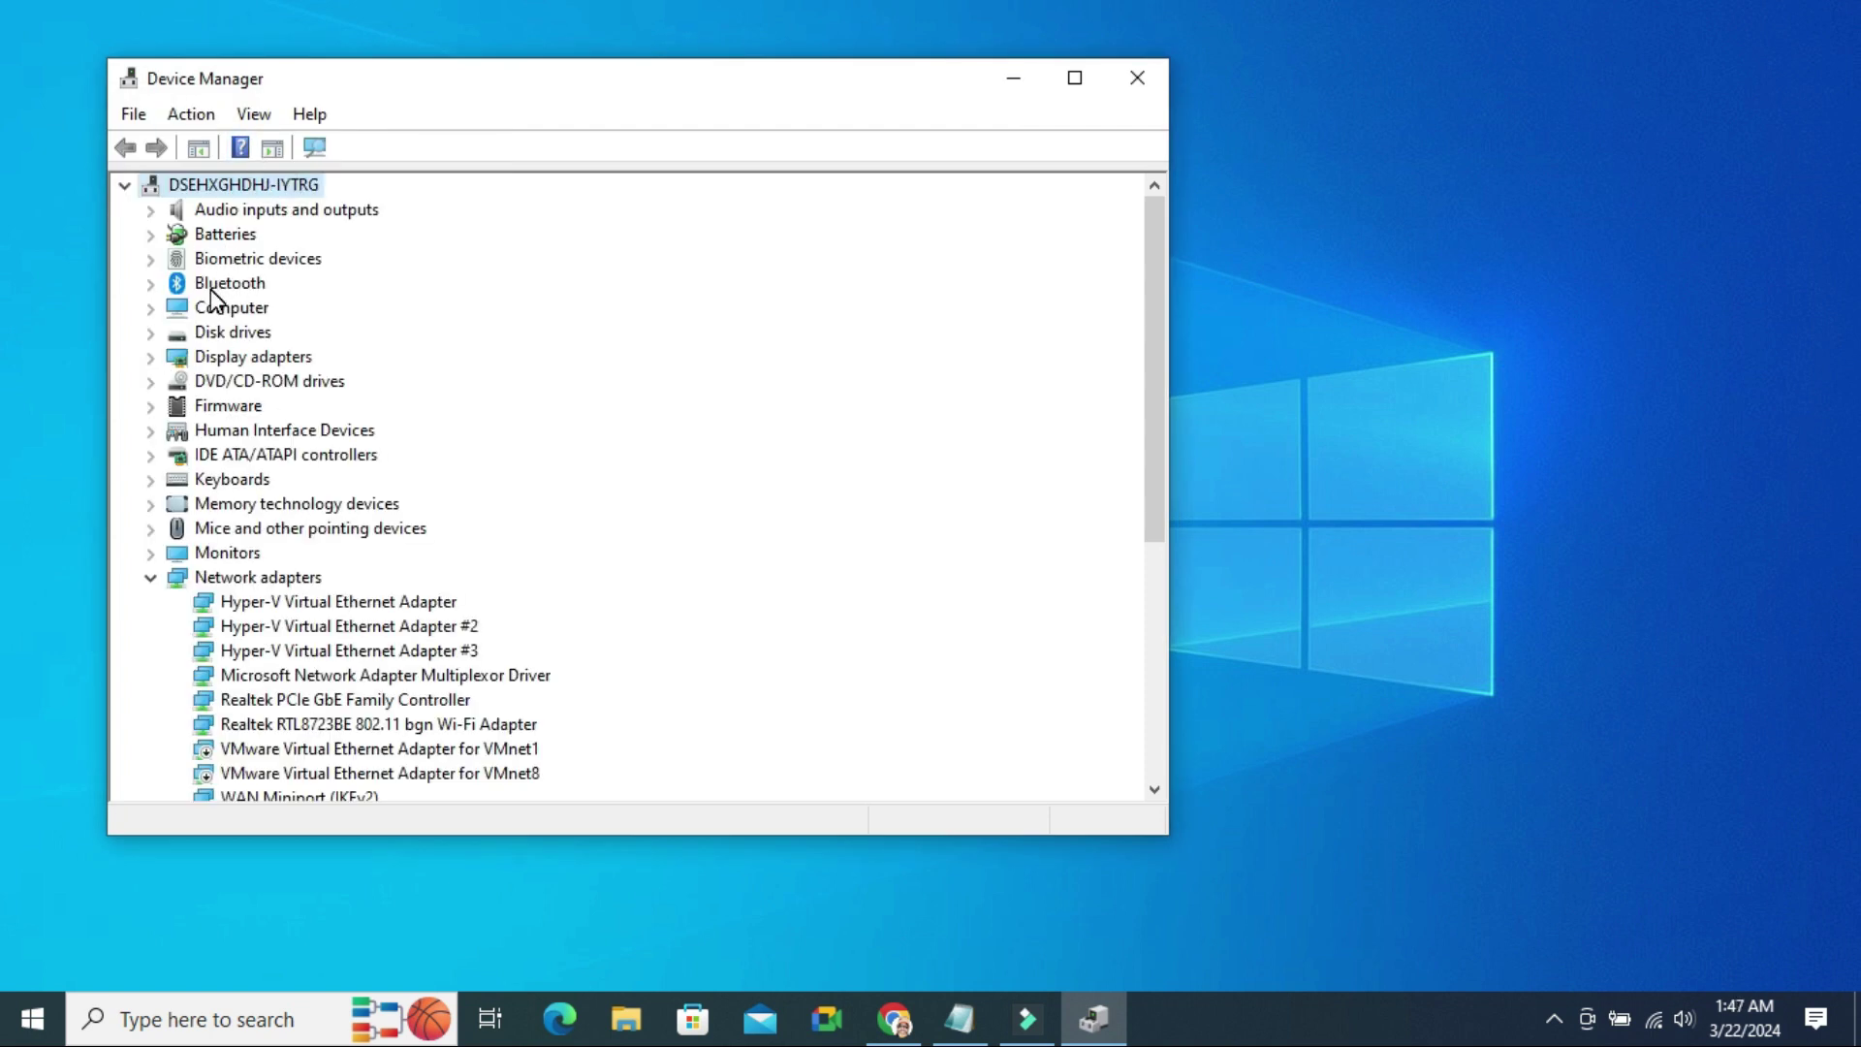
{"action": "left_click", "coordinate": [182, 114]}
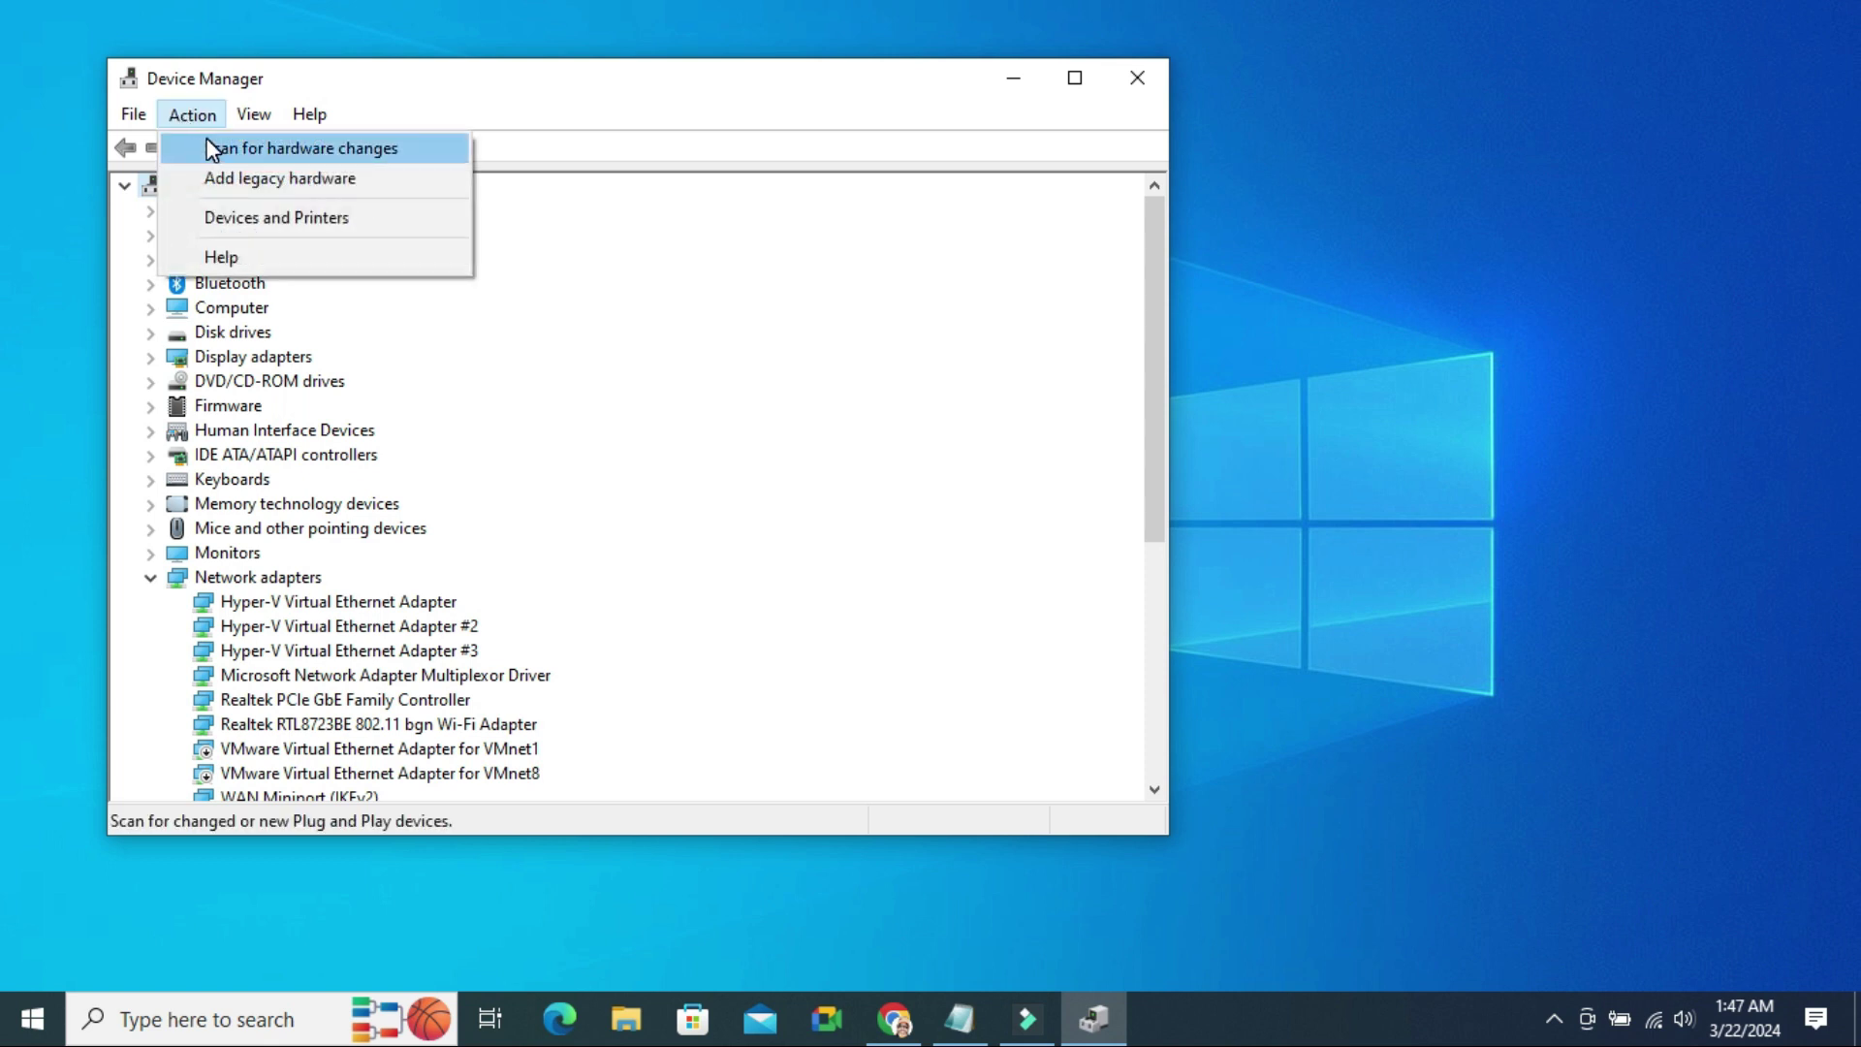
{"action": "left_click", "coordinate": [212, 149]}
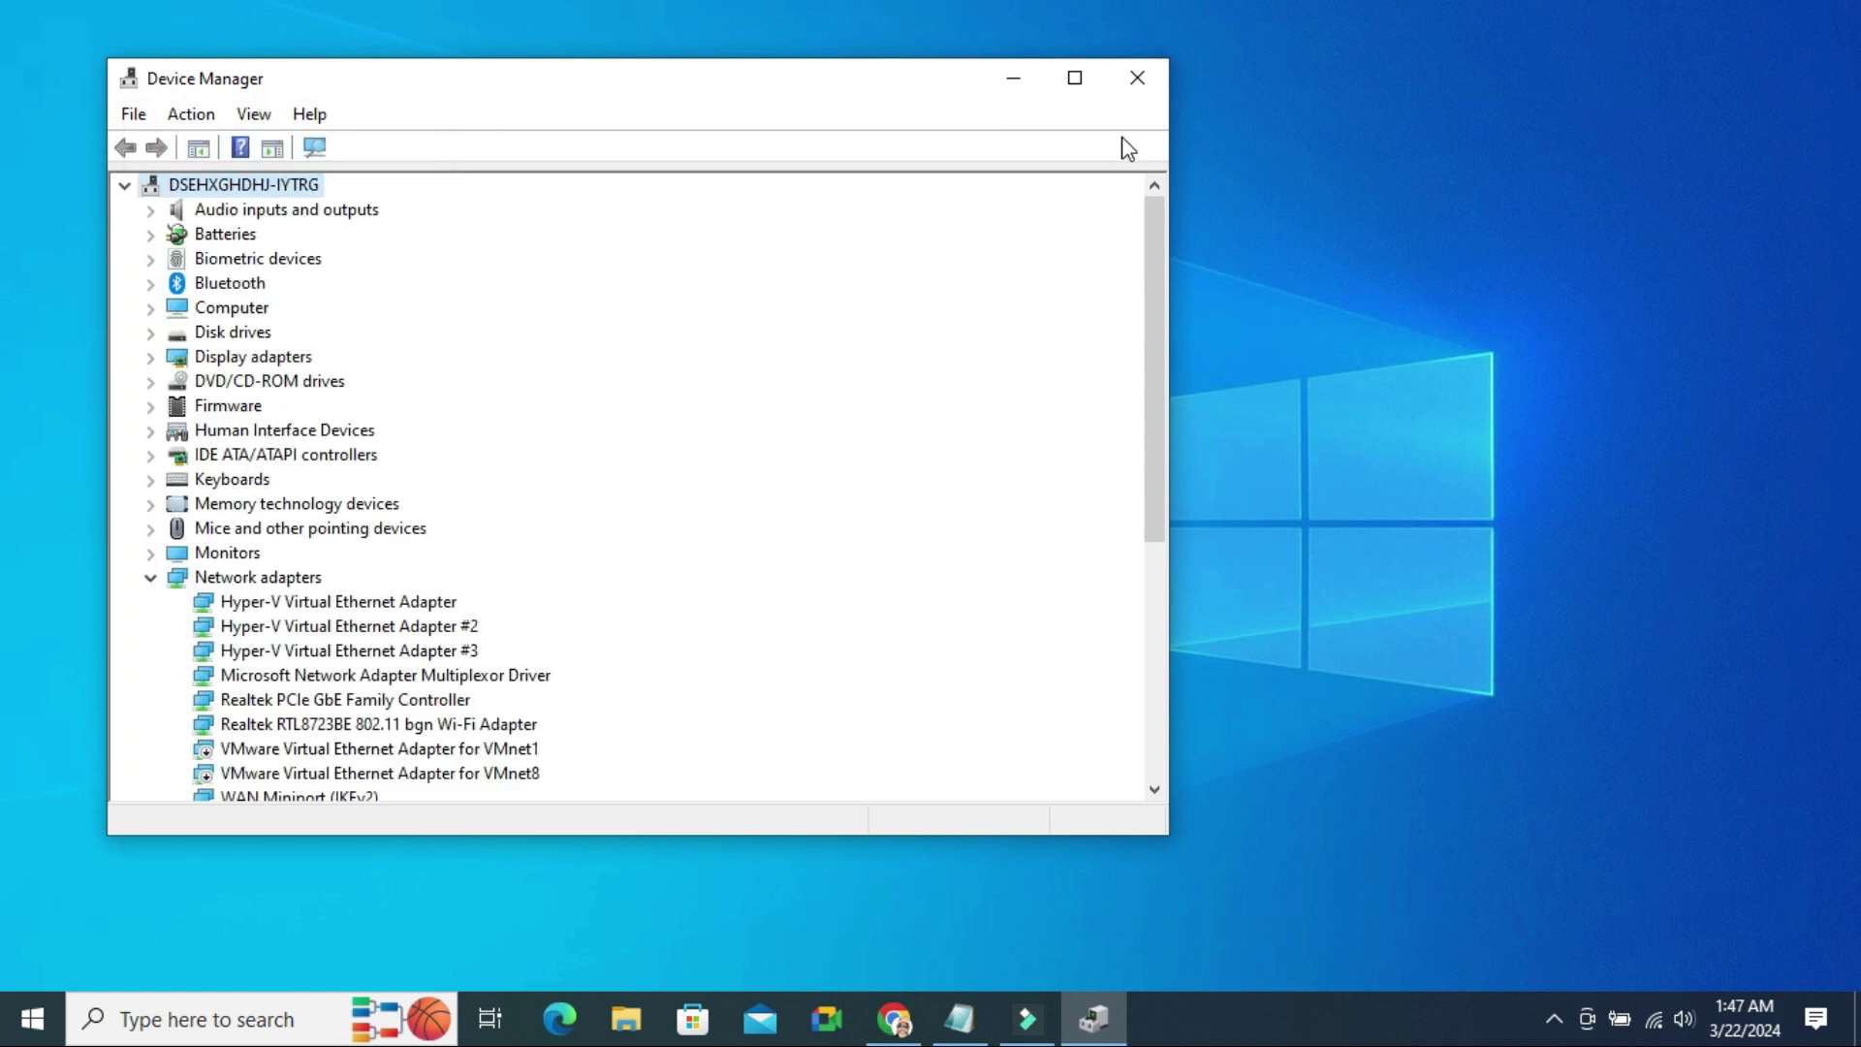
{"action": "left_click", "coordinate": [1139, 80]}
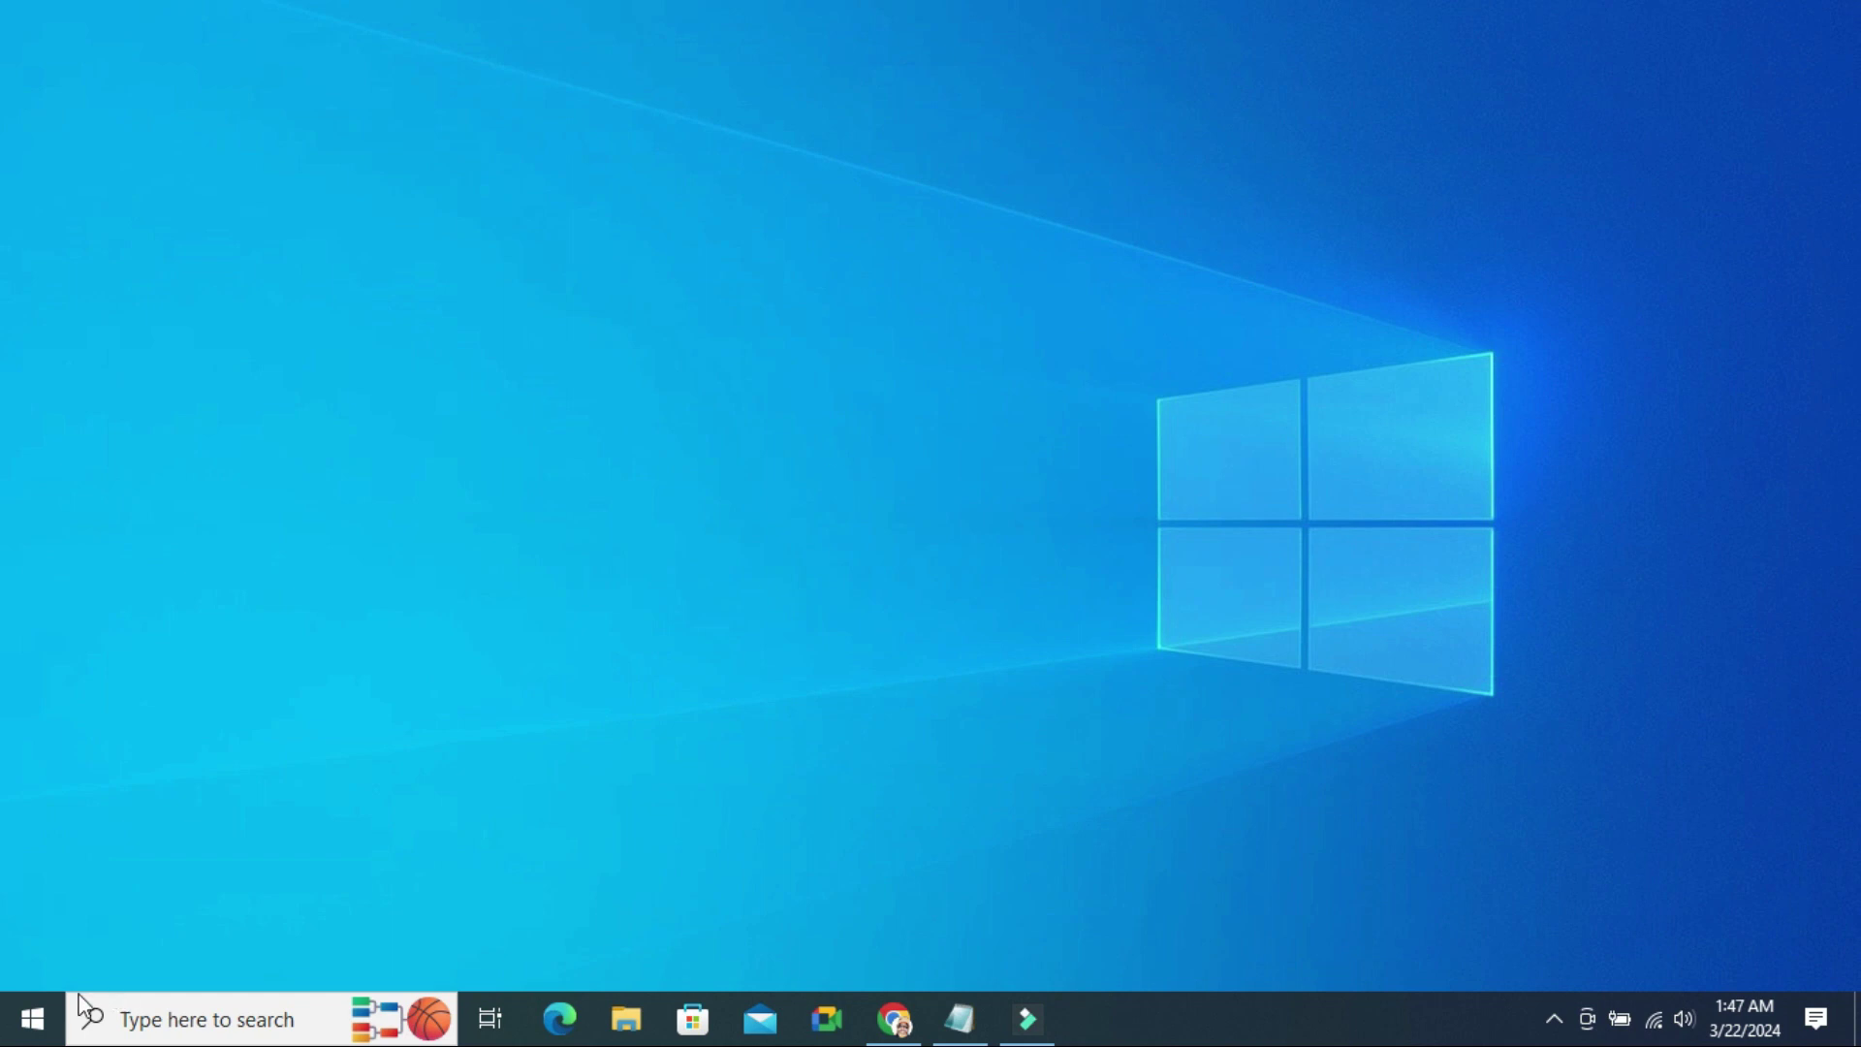
- Restart the computer from the Start menu's Power options
{"action": "left_click", "coordinate": [29, 1029]}
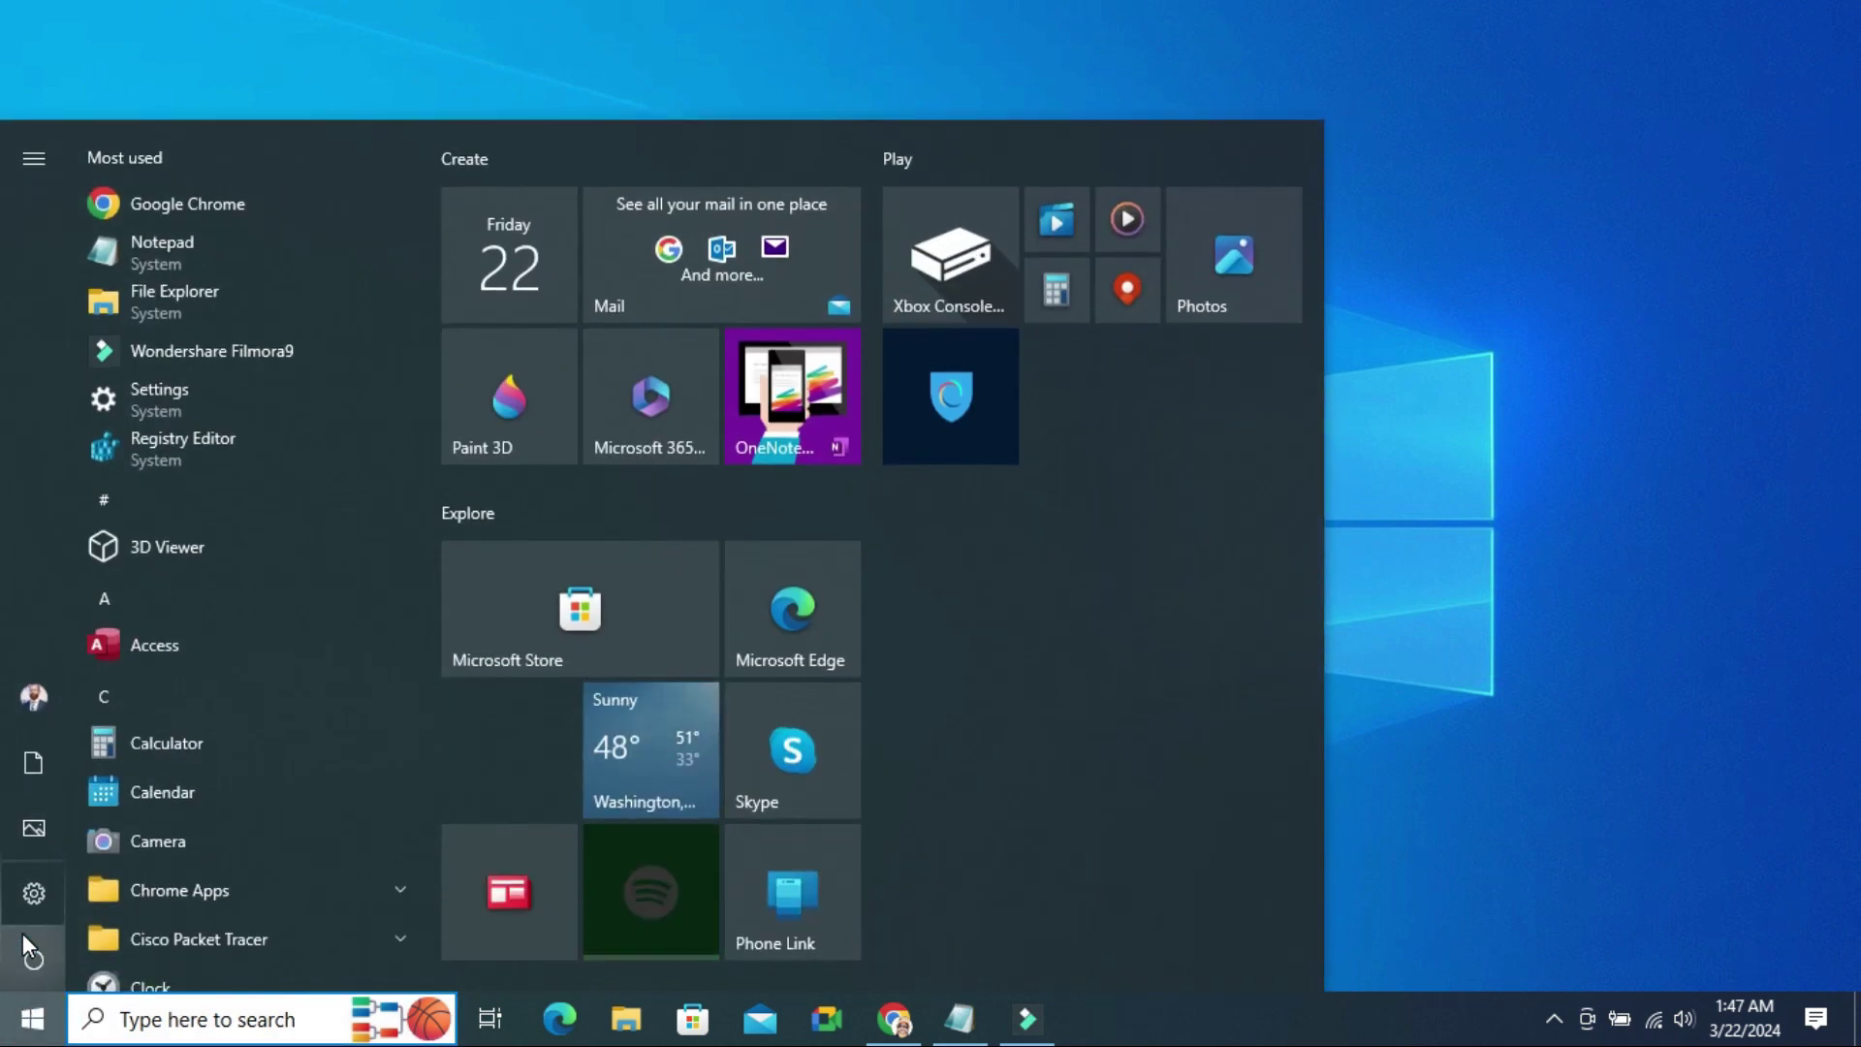
{"action": "left_click", "coordinate": [39, 942]}
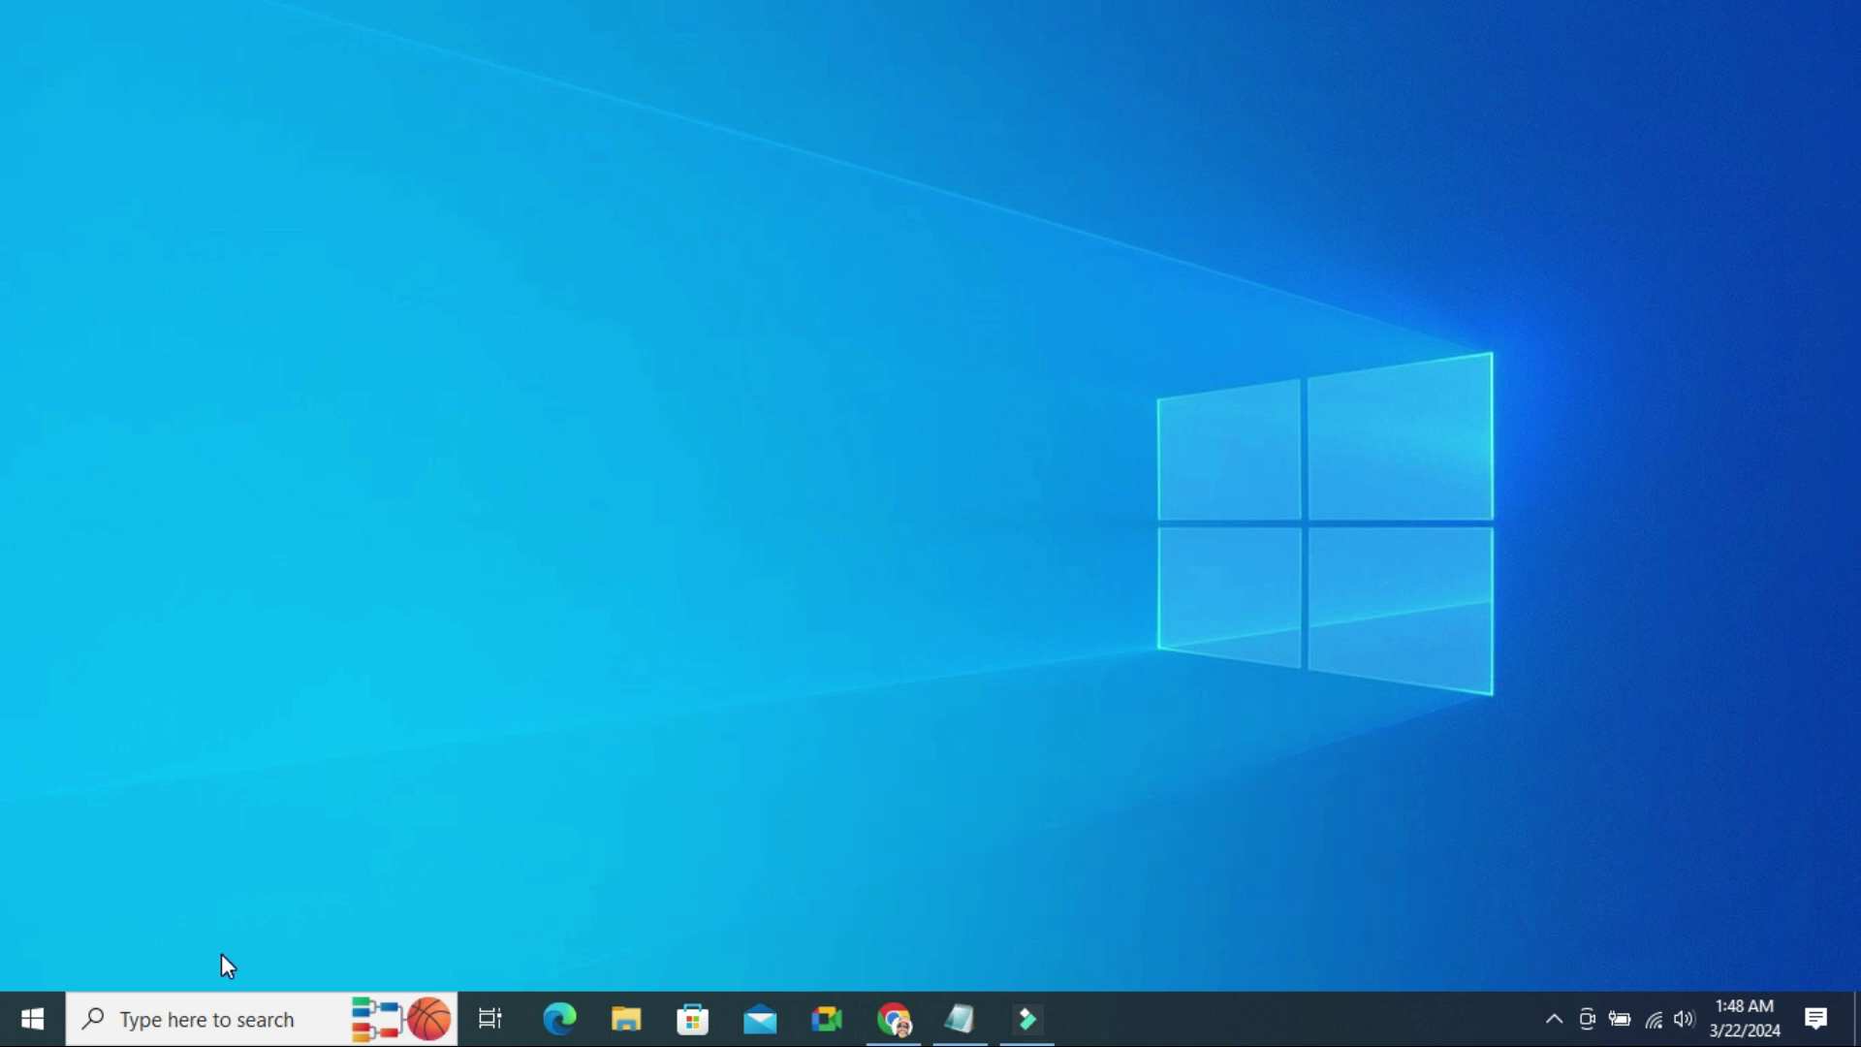
- Search 'cmd' and launch Command Prompt as administrator
{"action": "left_click", "coordinate": [229, 1019]}
{"action": "type", "text": "cmd"}
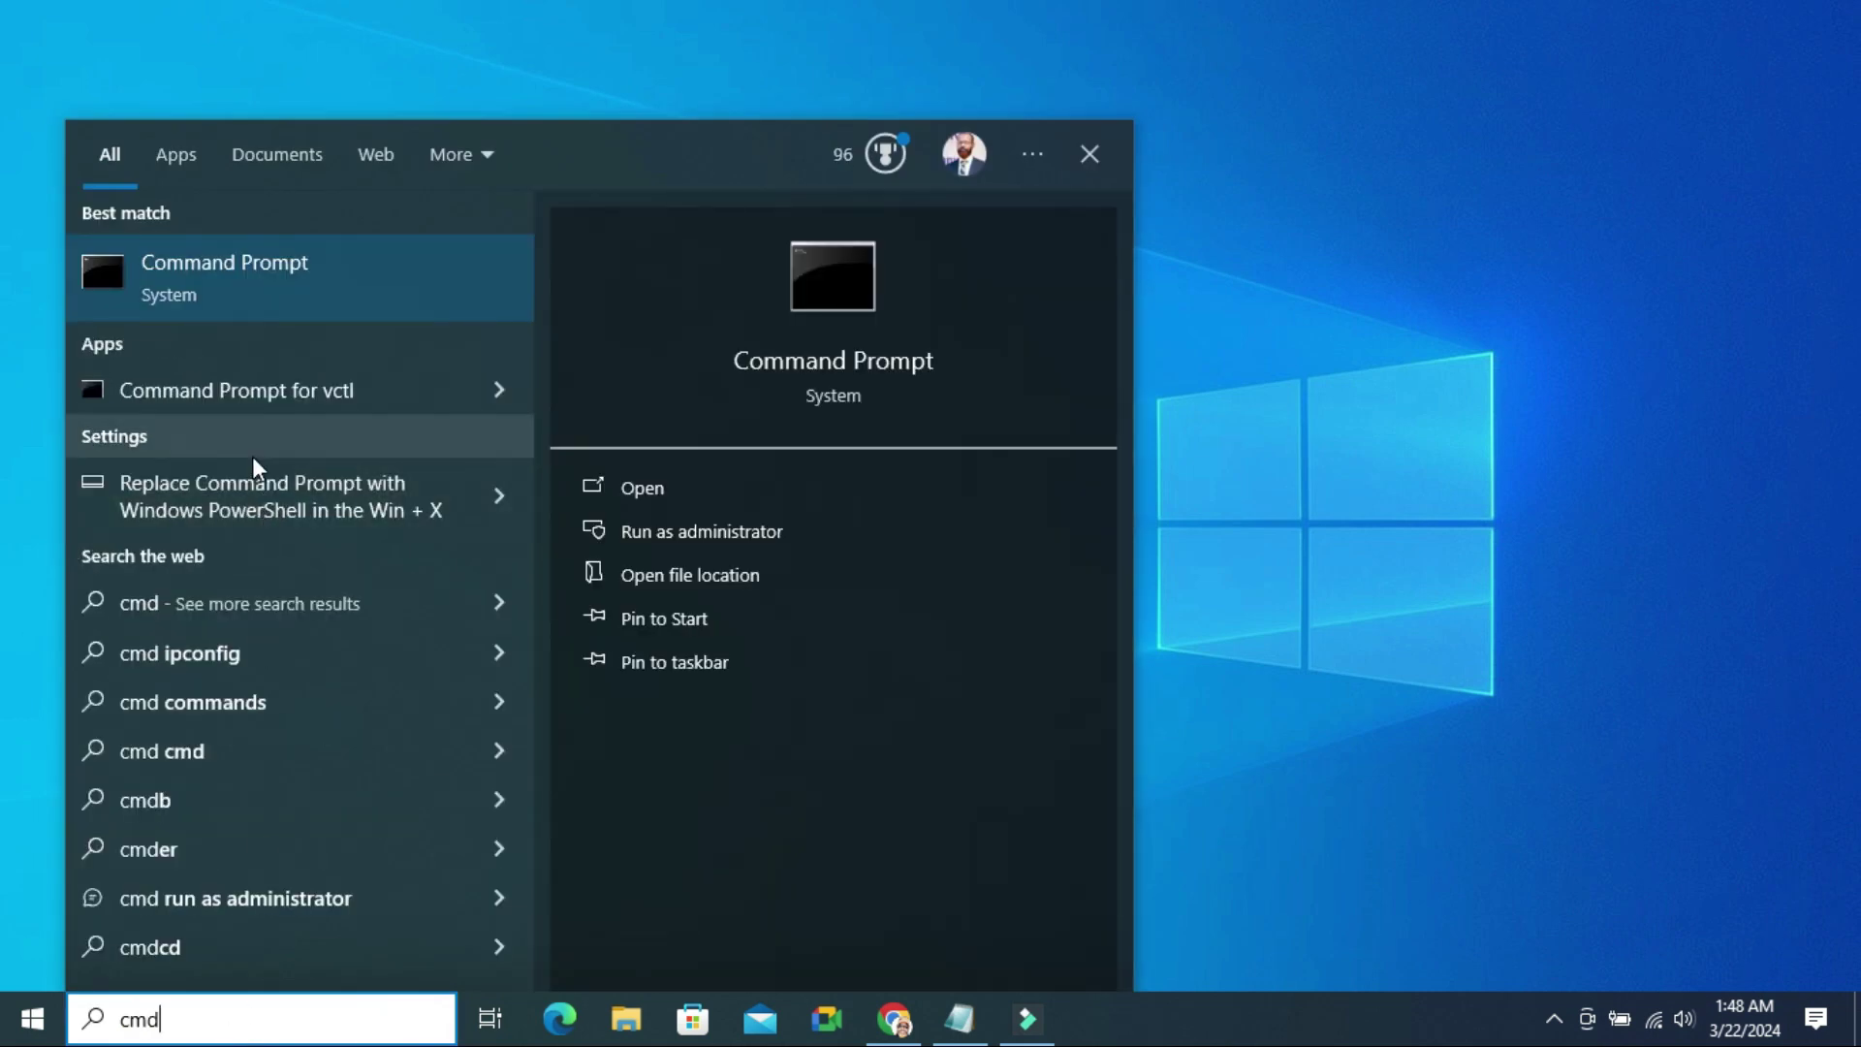
{"action": "right_click", "coordinate": [253, 292]}
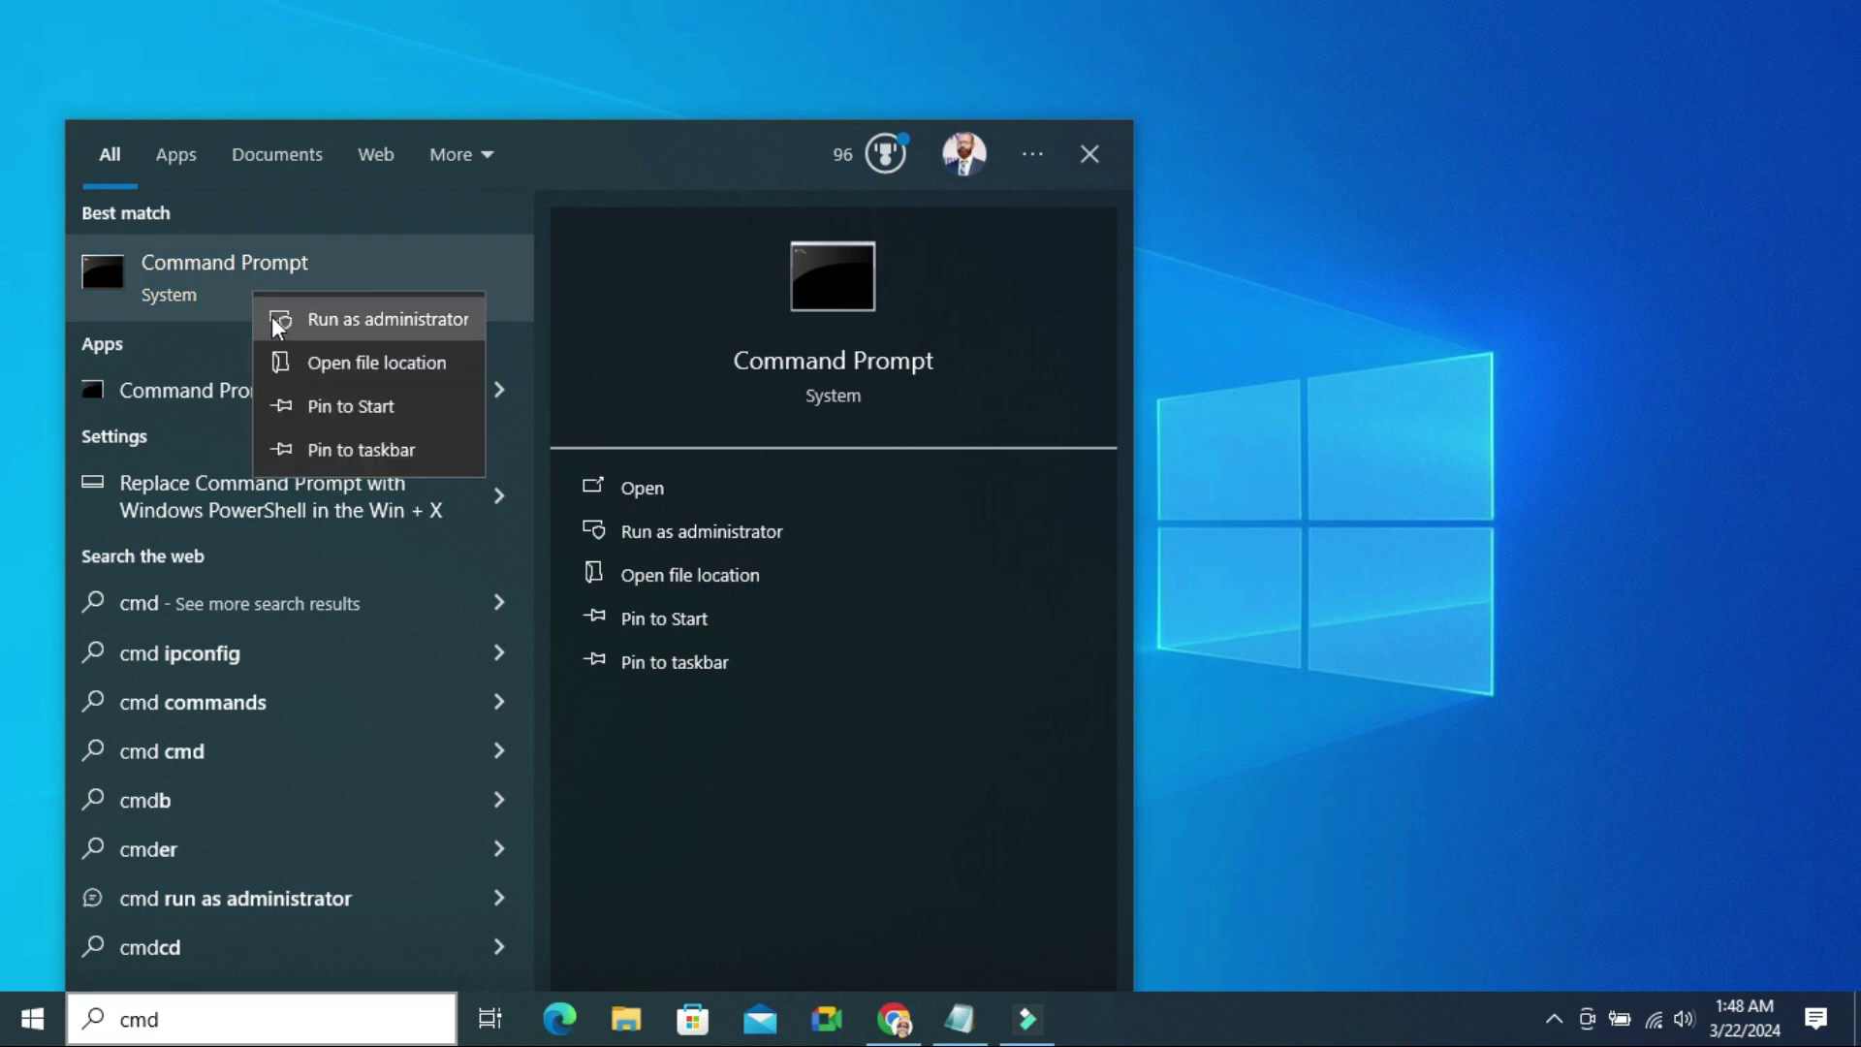
{"action": "left_click", "coordinate": [310, 319]}
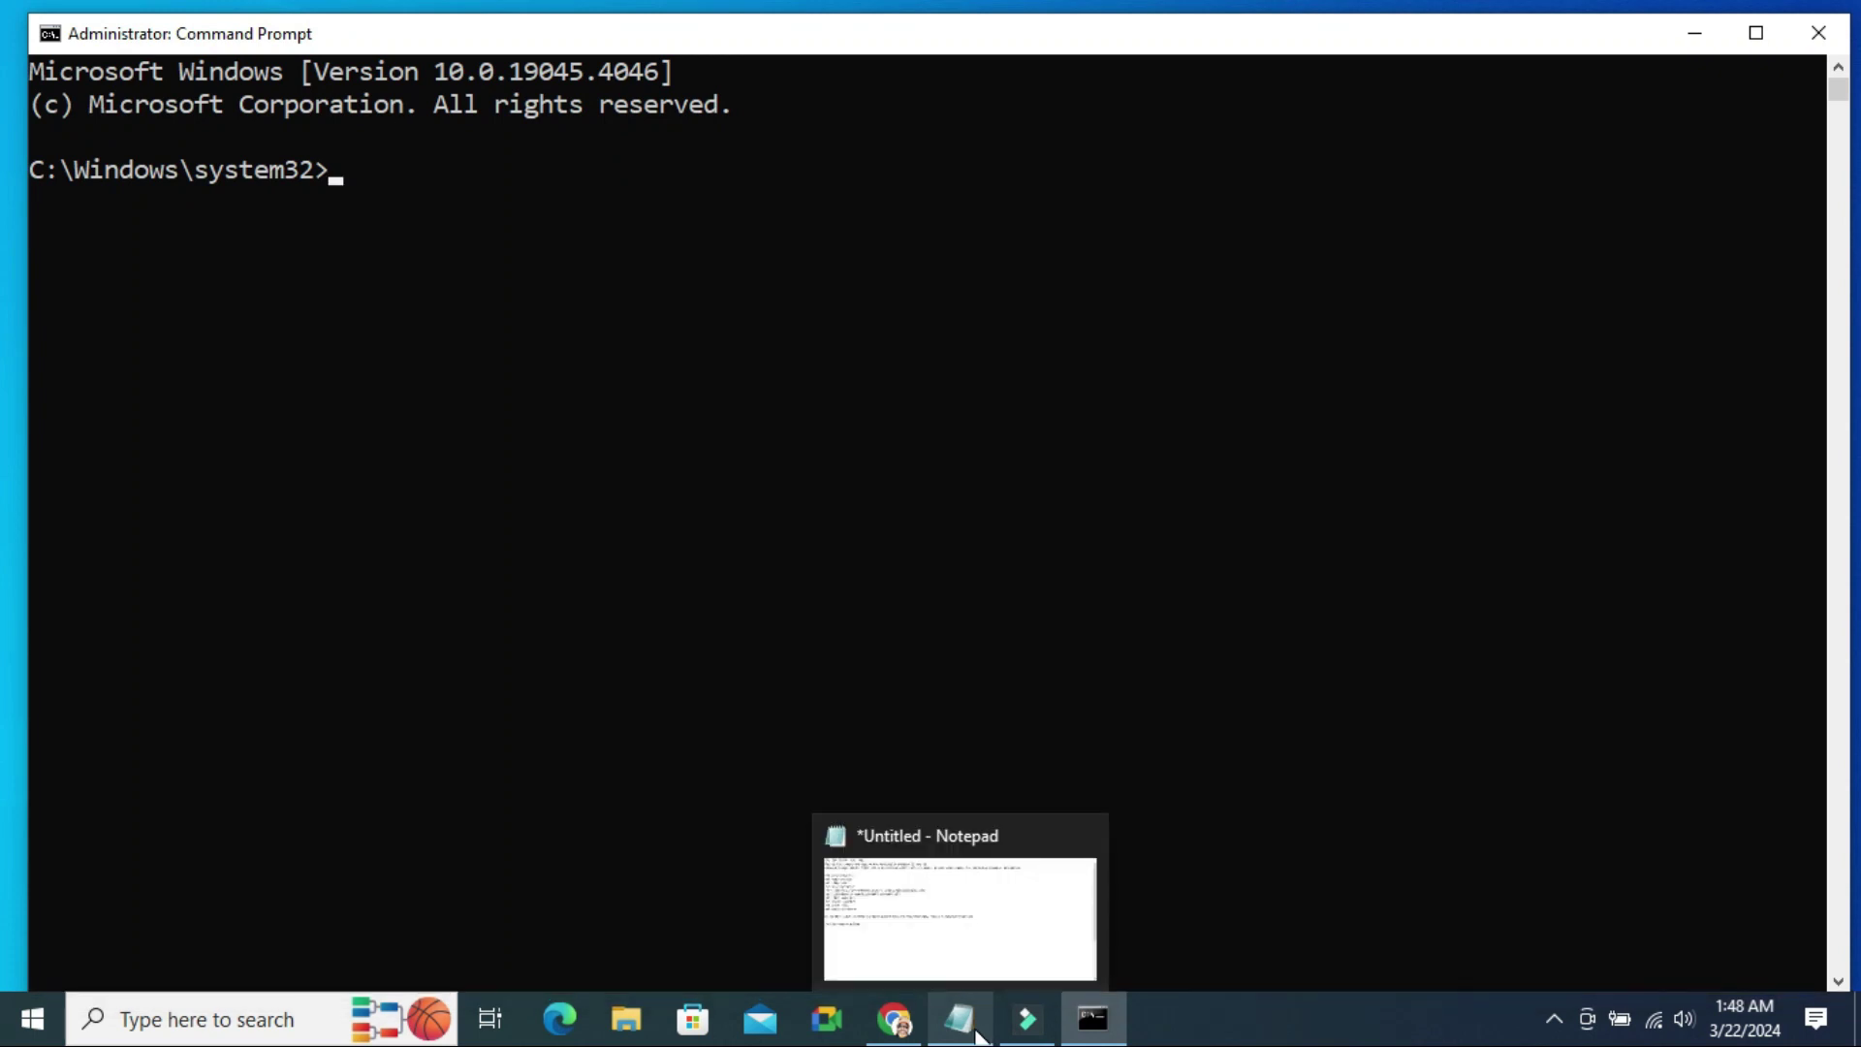
- In Notepad, select the net stop, ren and net start command block and open its context menu
{"action": "left_click", "coordinate": [972, 1025]}
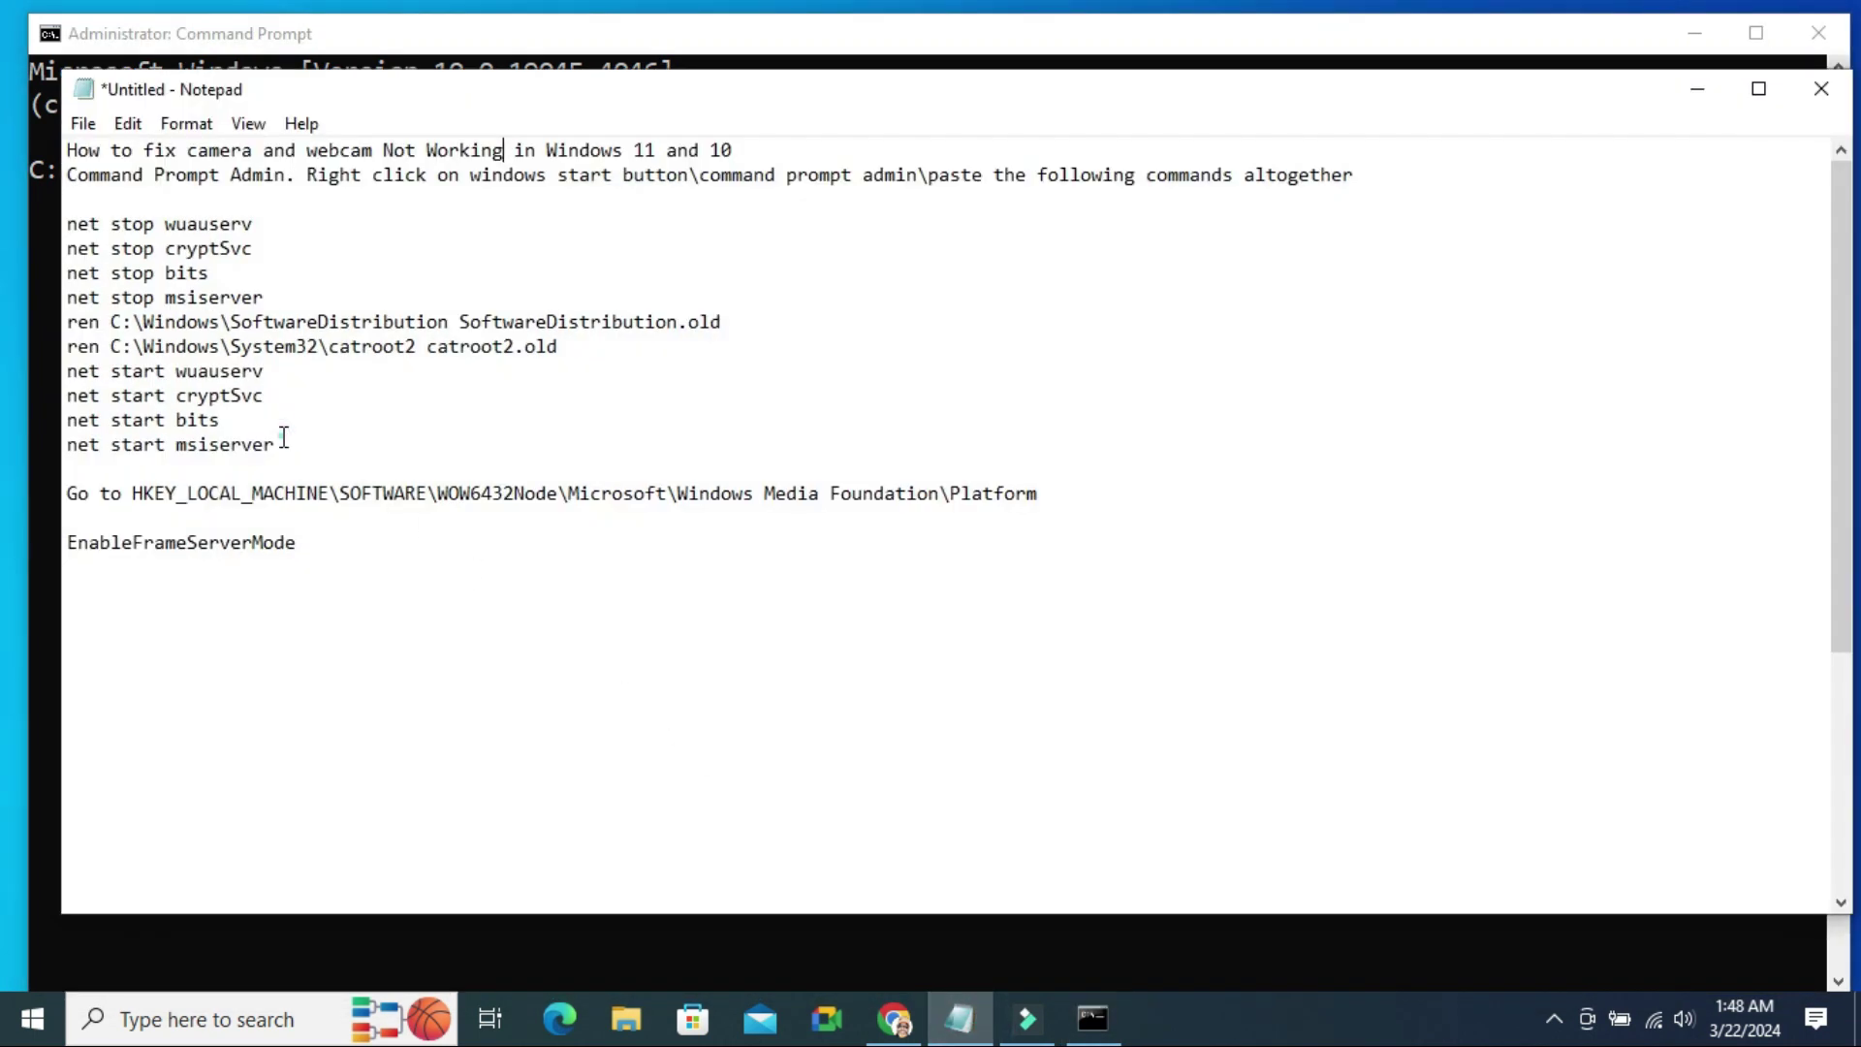
{"action": "left_click_drag", "start_coordinate": [278, 444], "coordinate": [64, 221]}
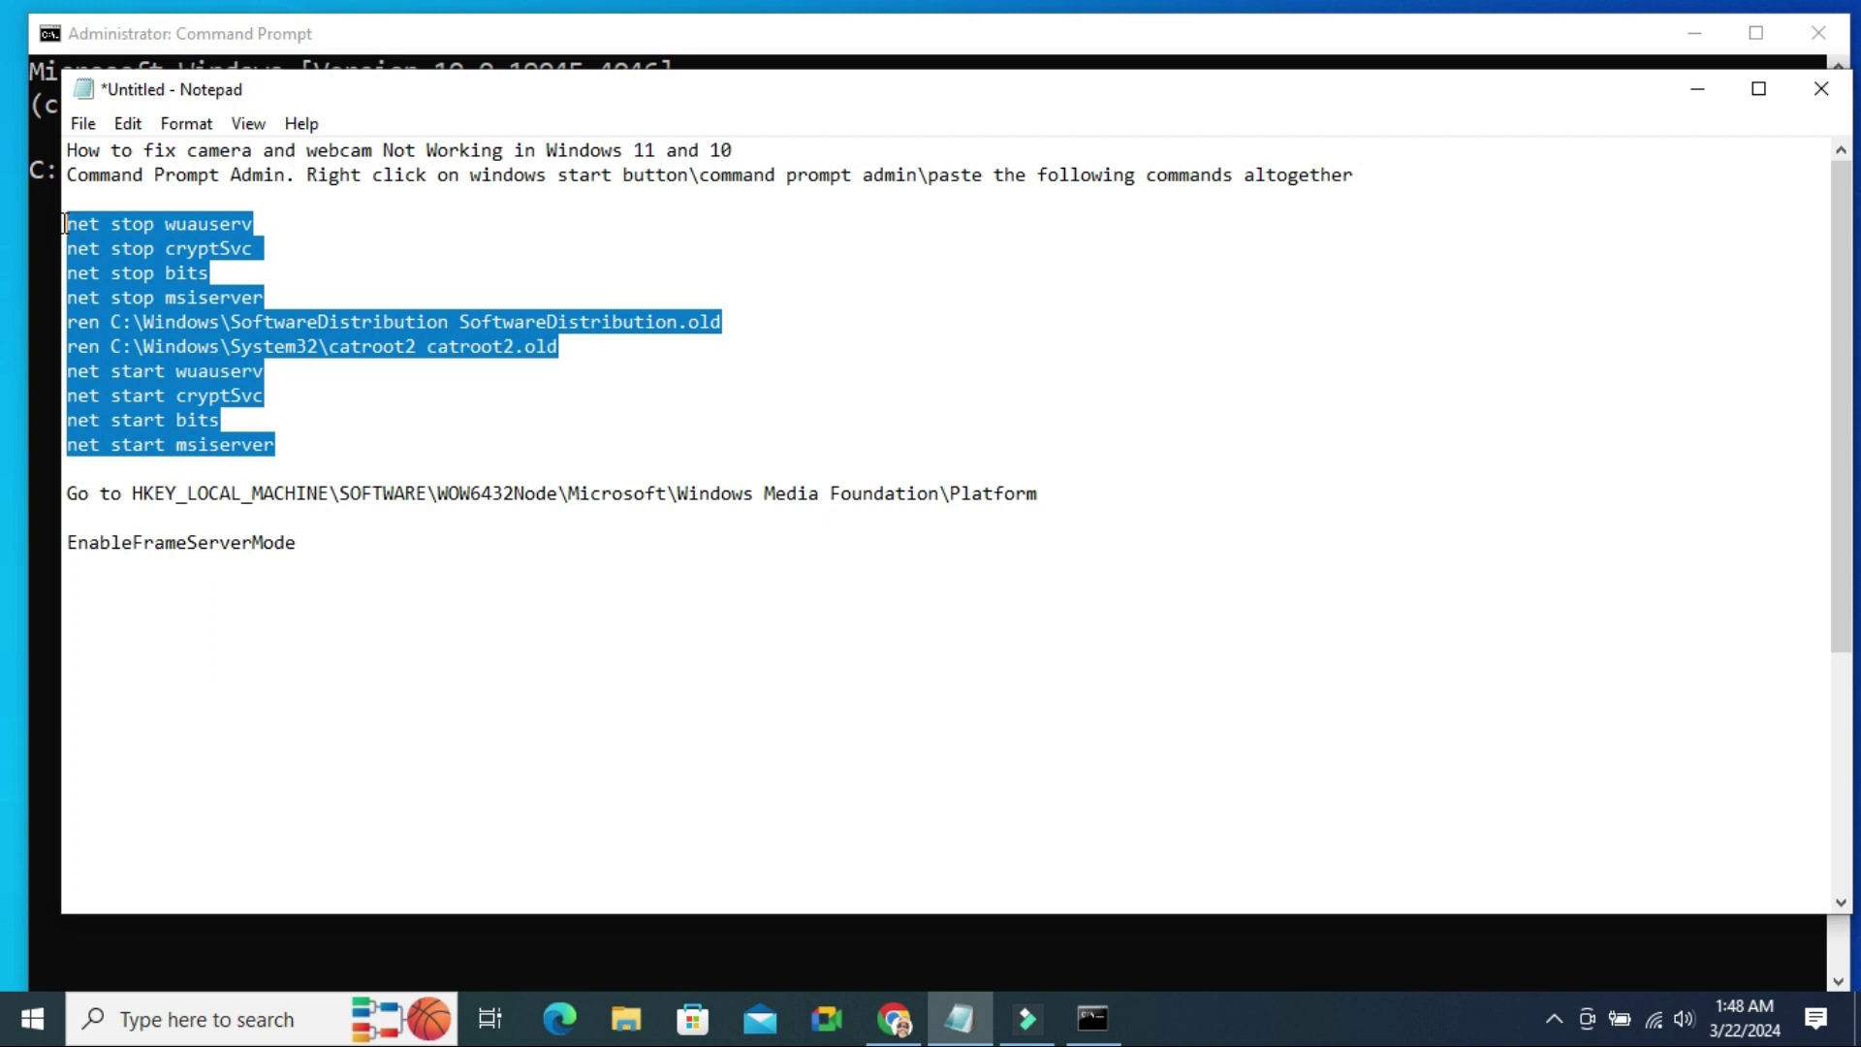
{"action": "right_click", "coordinate": [95, 264]}
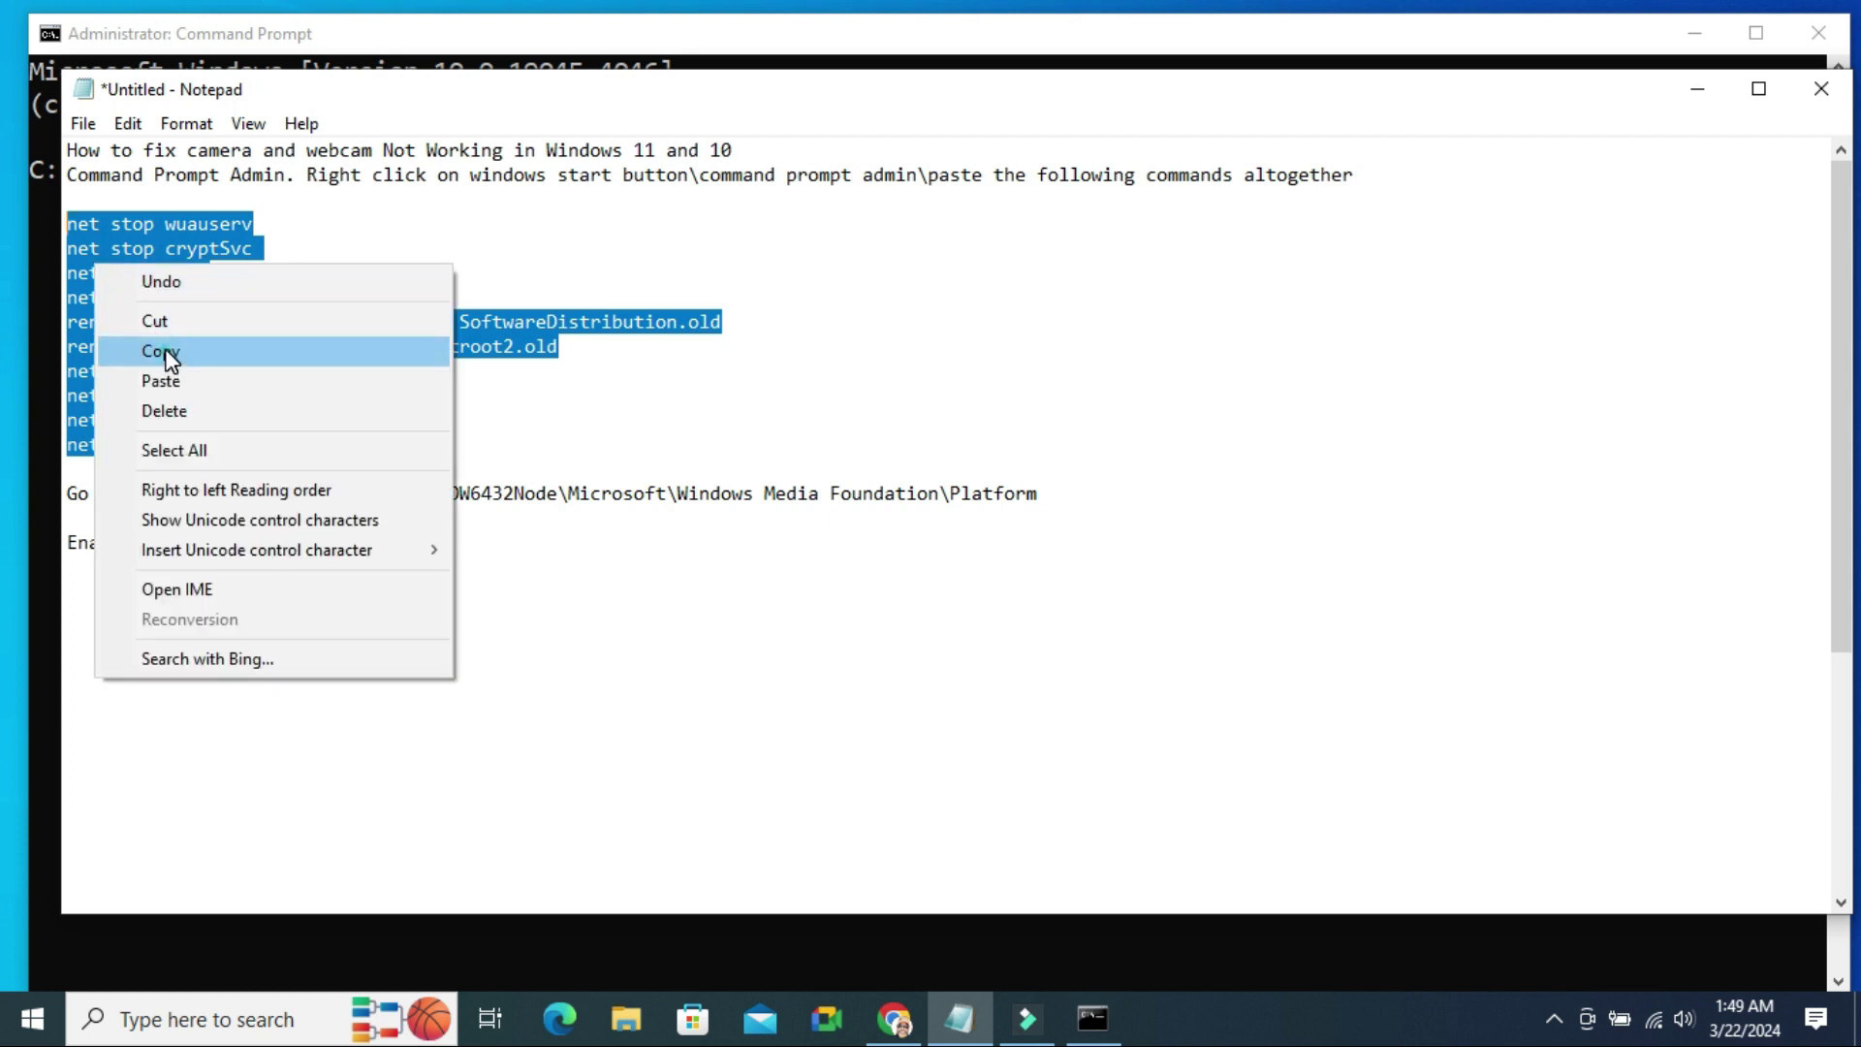
- Copy the service-reset commands, run them in the admin Command Prompt, then close it
{"action": "left_click", "coordinate": [161, 351]}
{"action": "key", "text": "alt+Tab"}
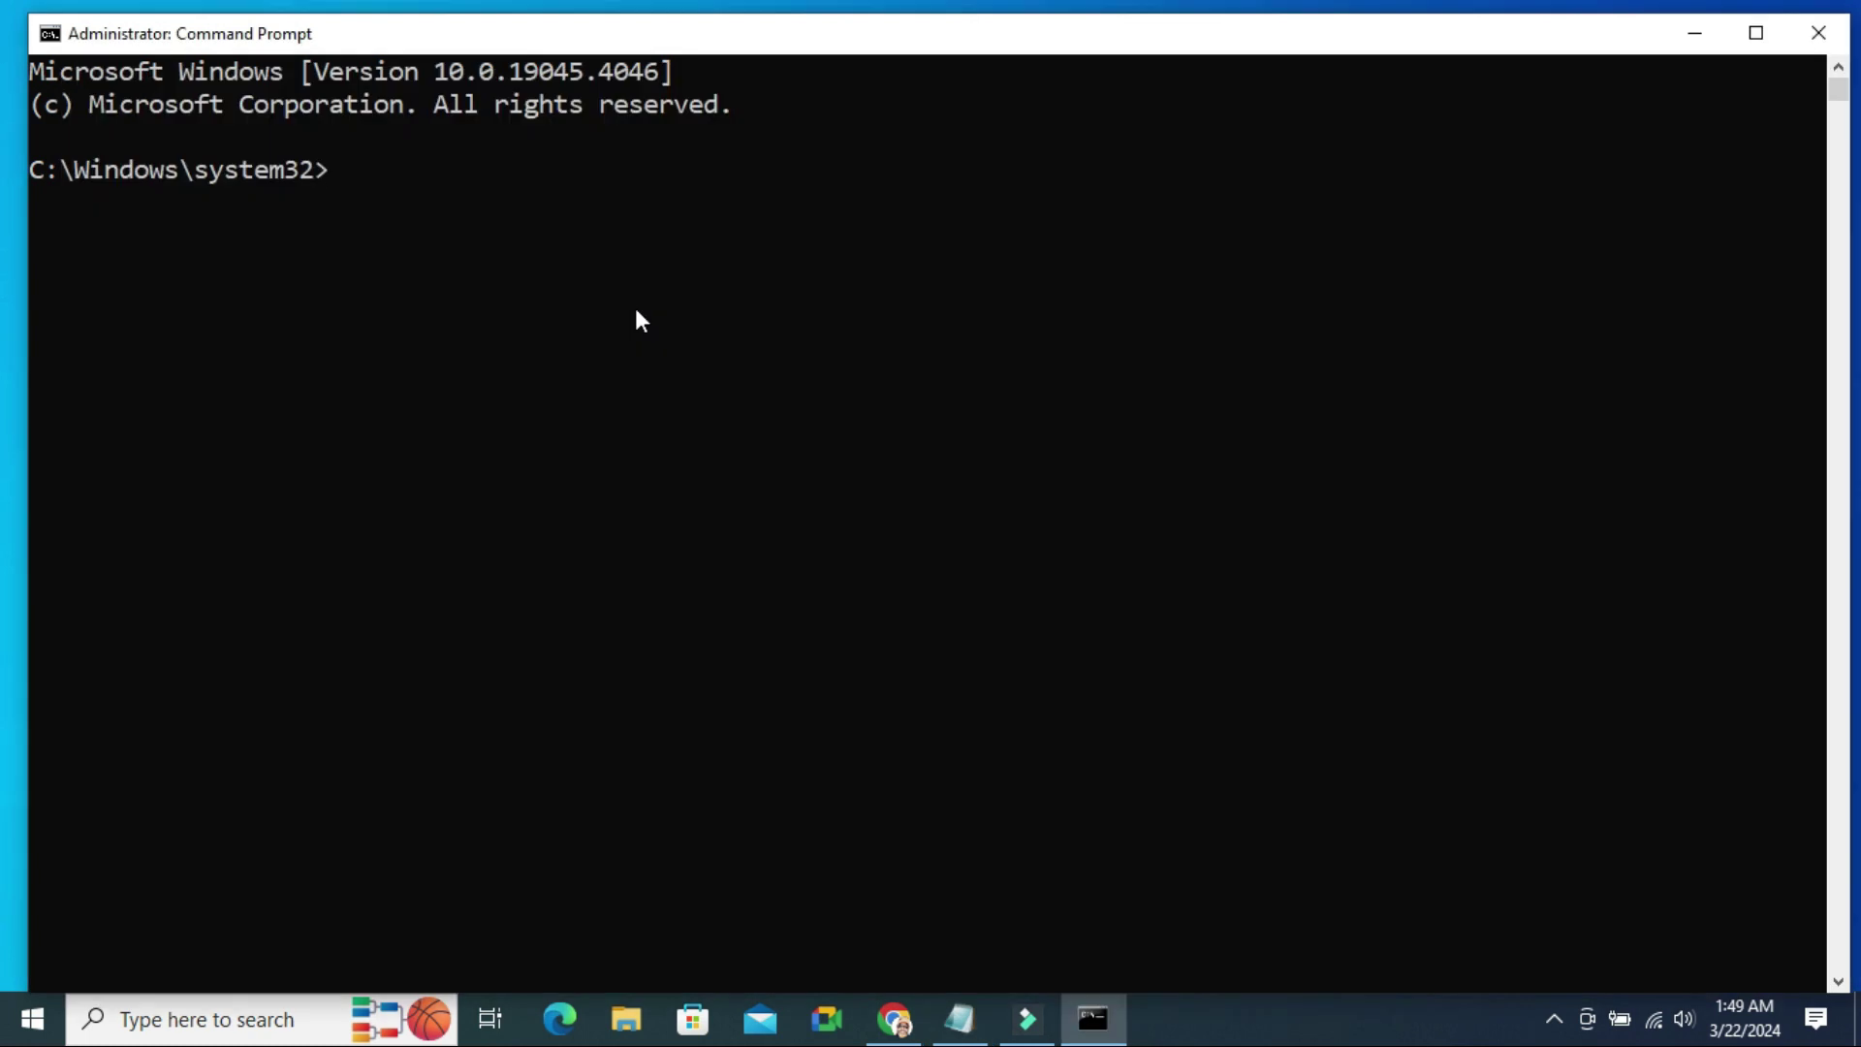
{"action": "key", "text": "ctrl+v"}
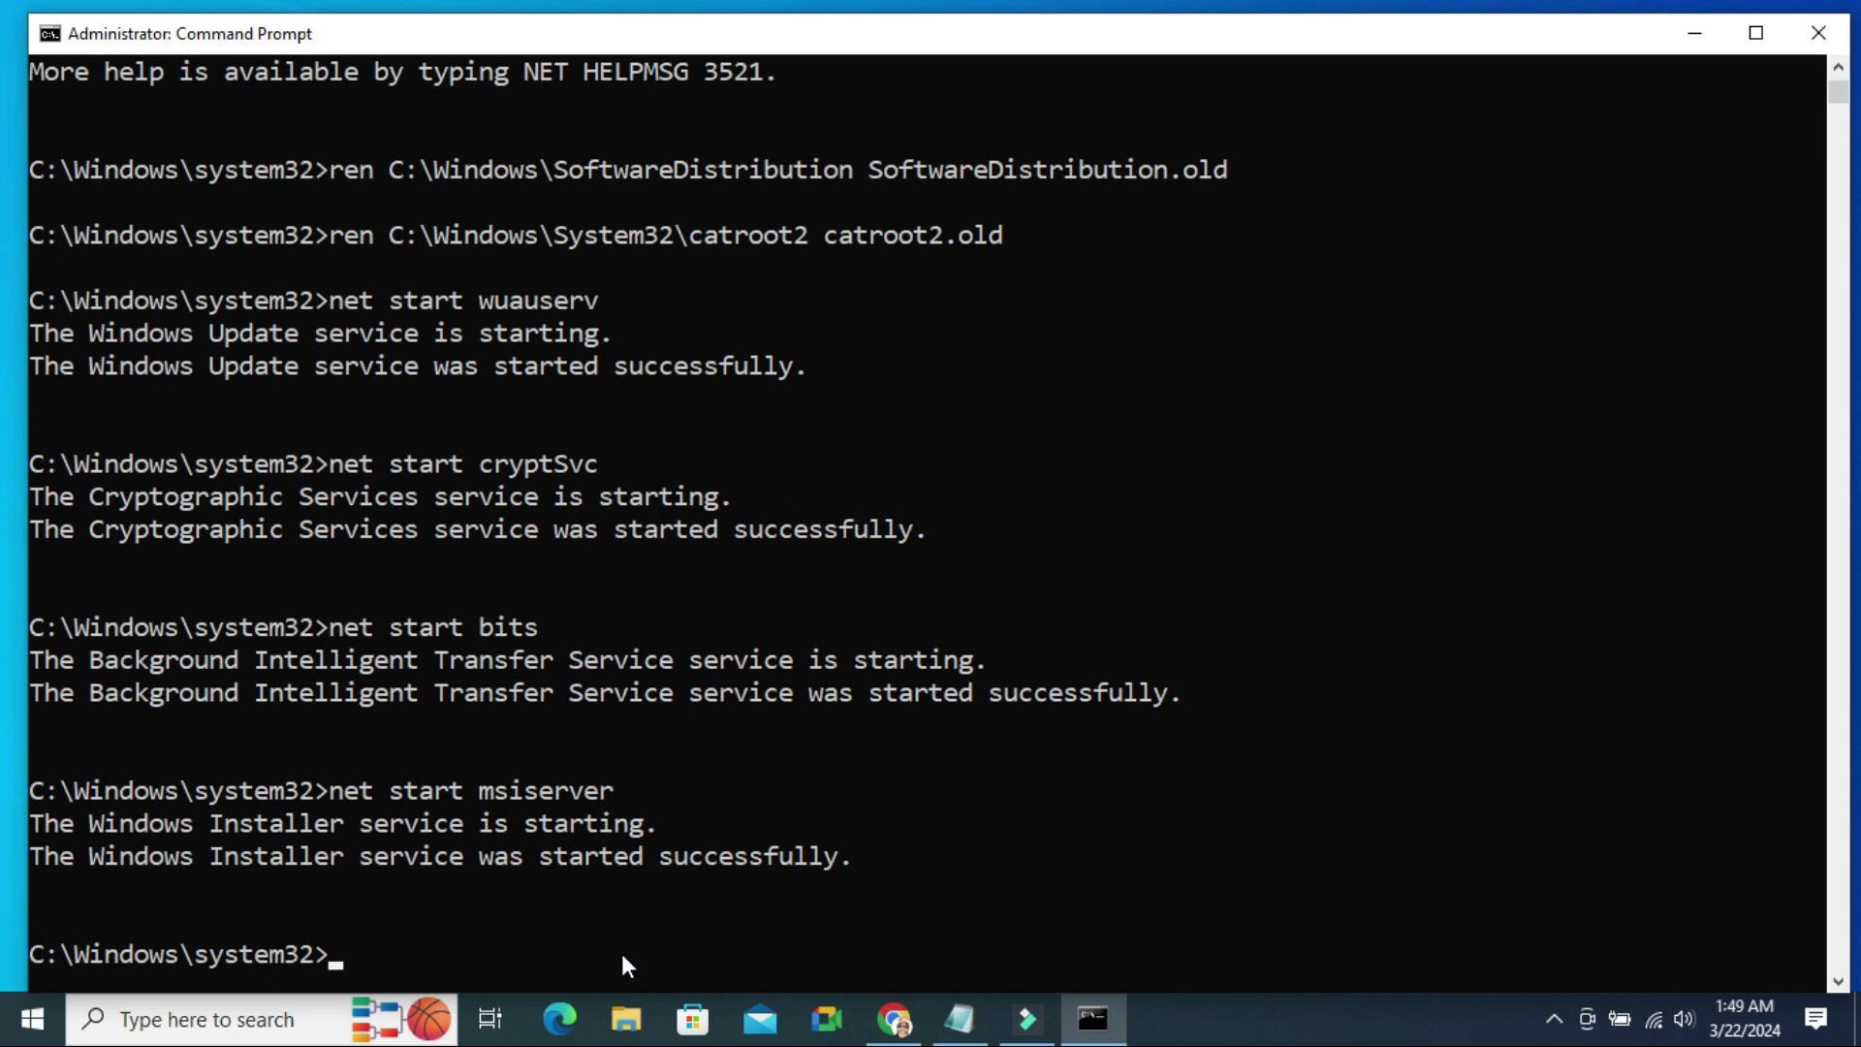
{"action": "left_click", "coordinate": [1819, 33]}
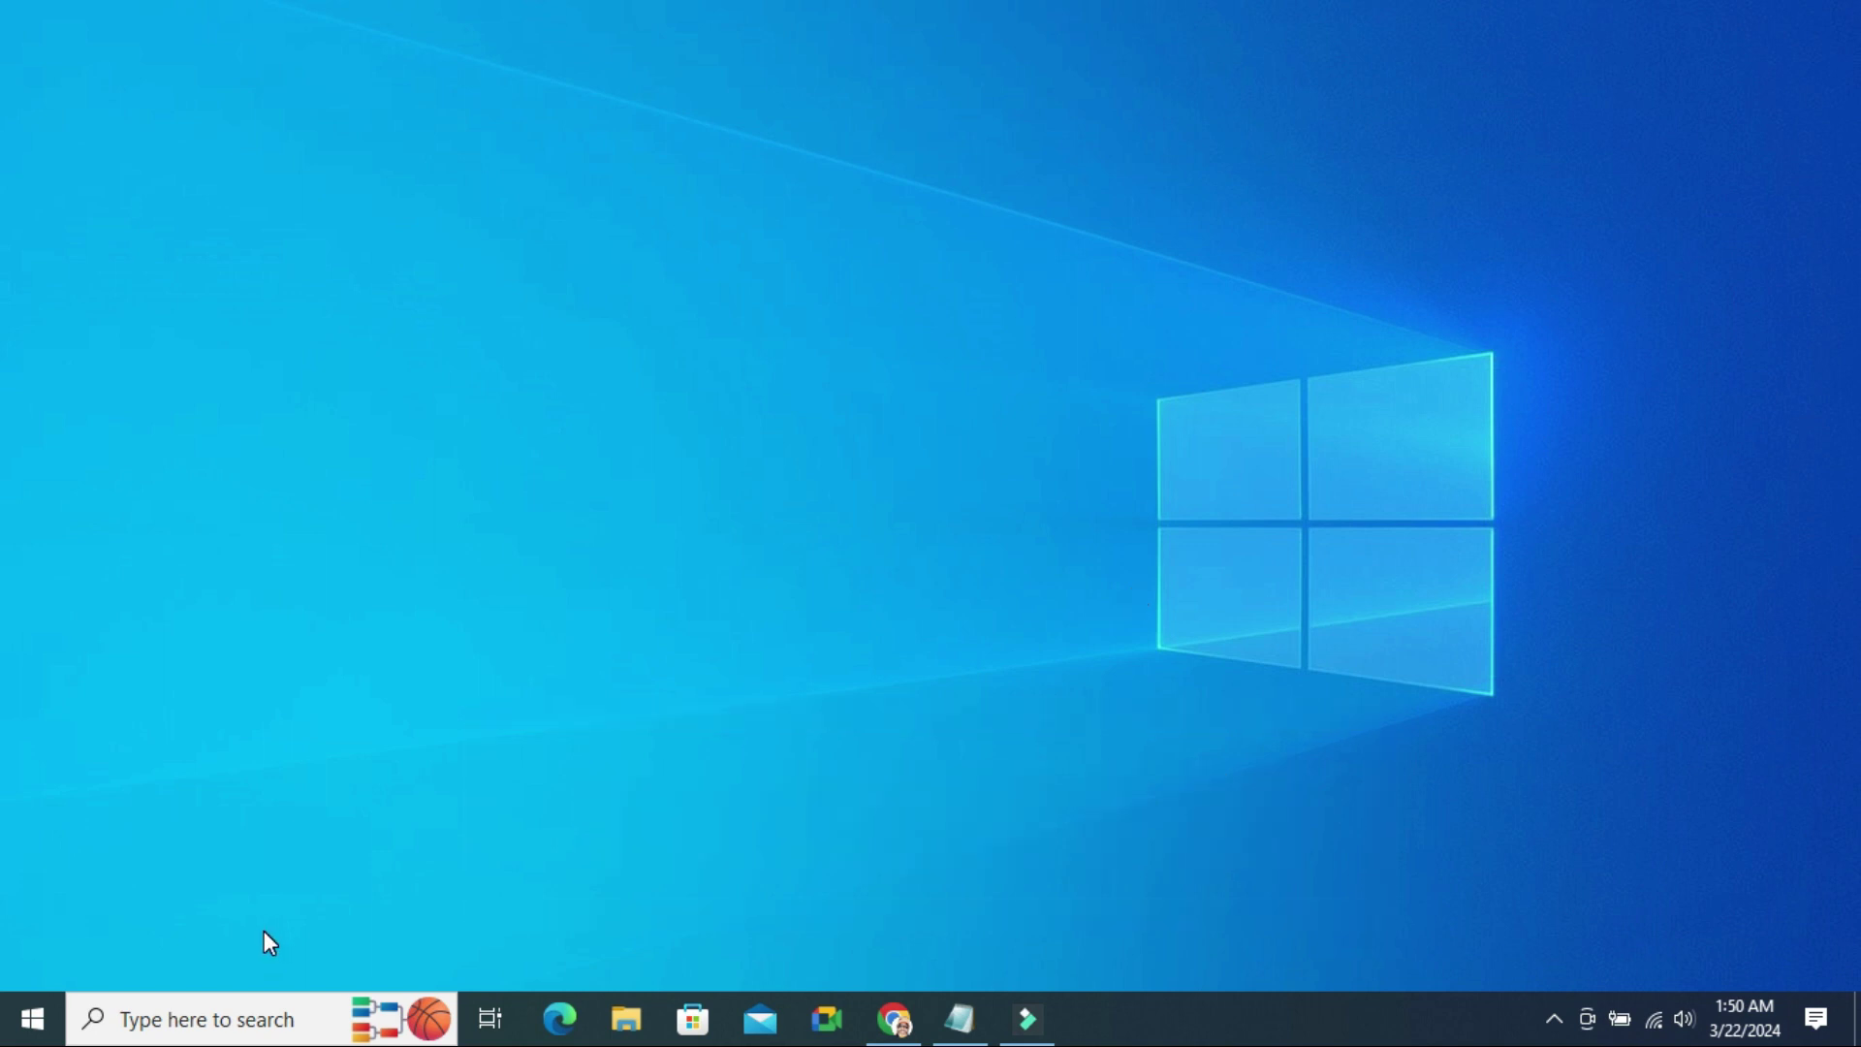
- Search 'regedit' and run Registry Editor as administrator
{"action": "left_click", "coordinate": [242, 1004]}
{"action": "type", "text": "reg"}
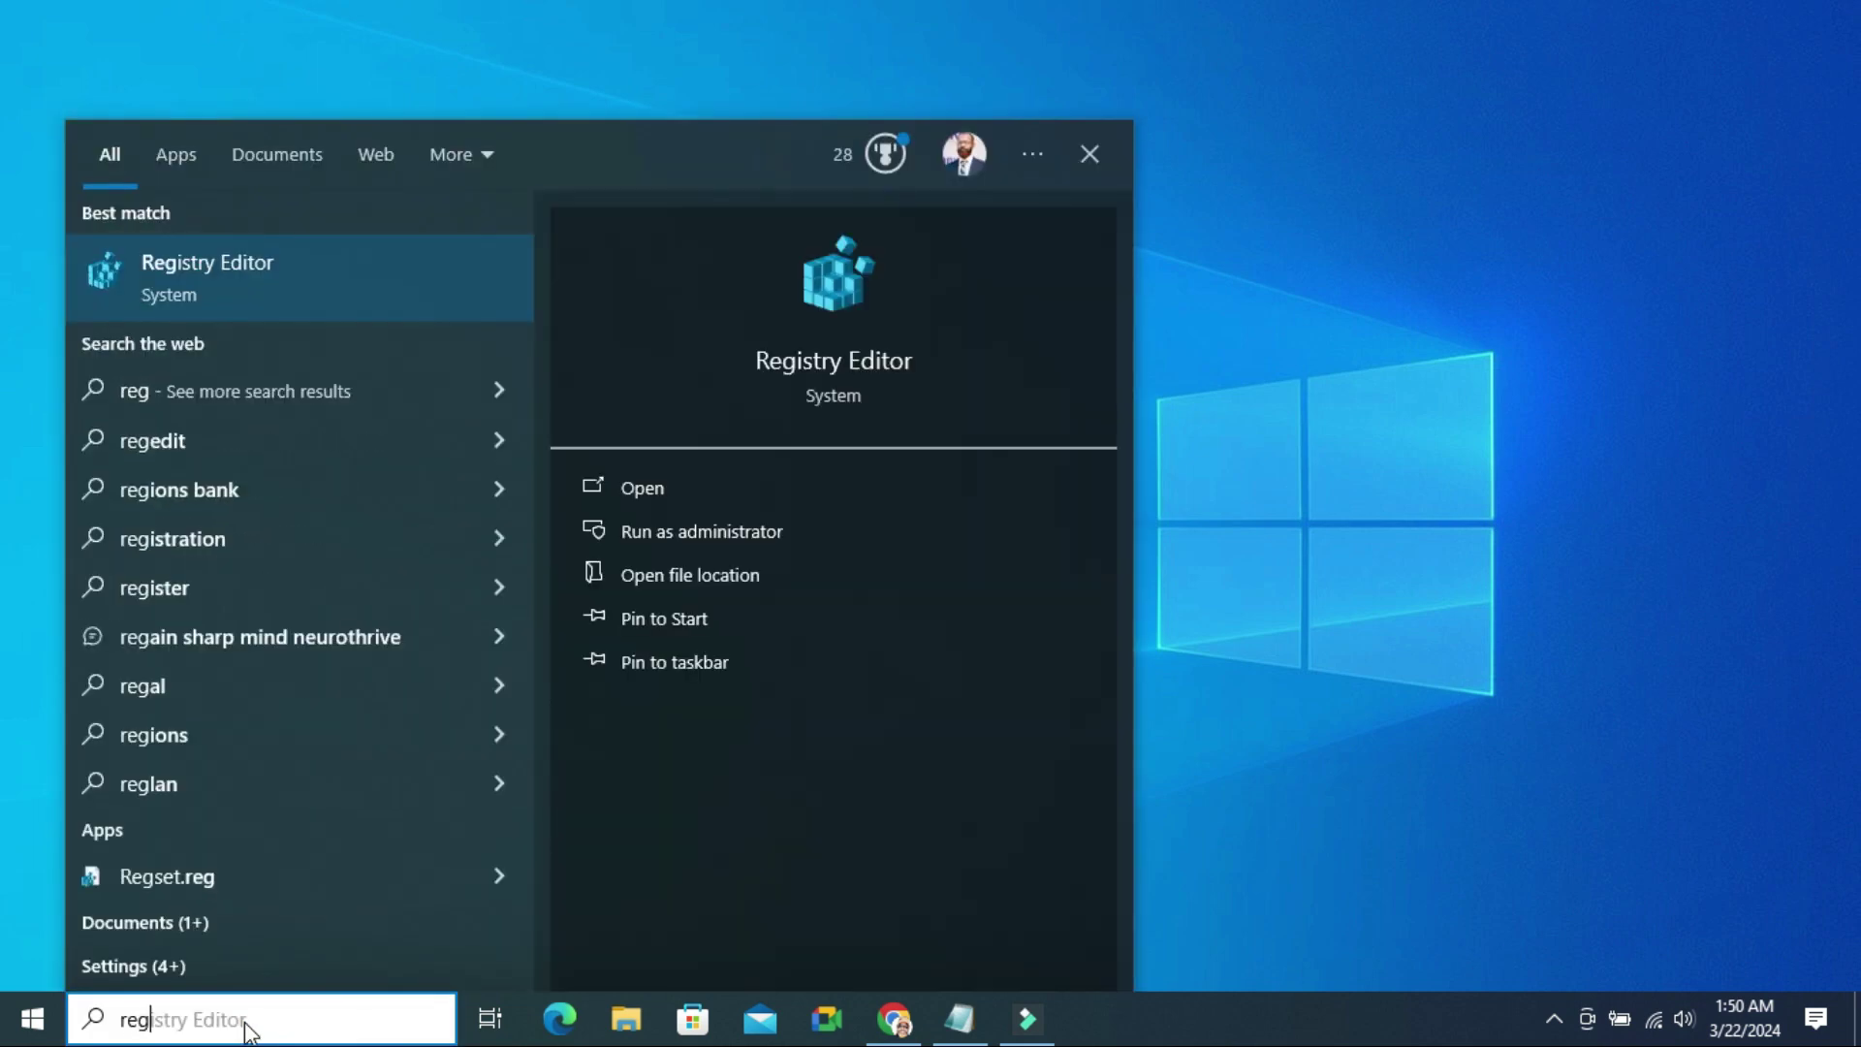
{"action": "type", "text": "edit"}
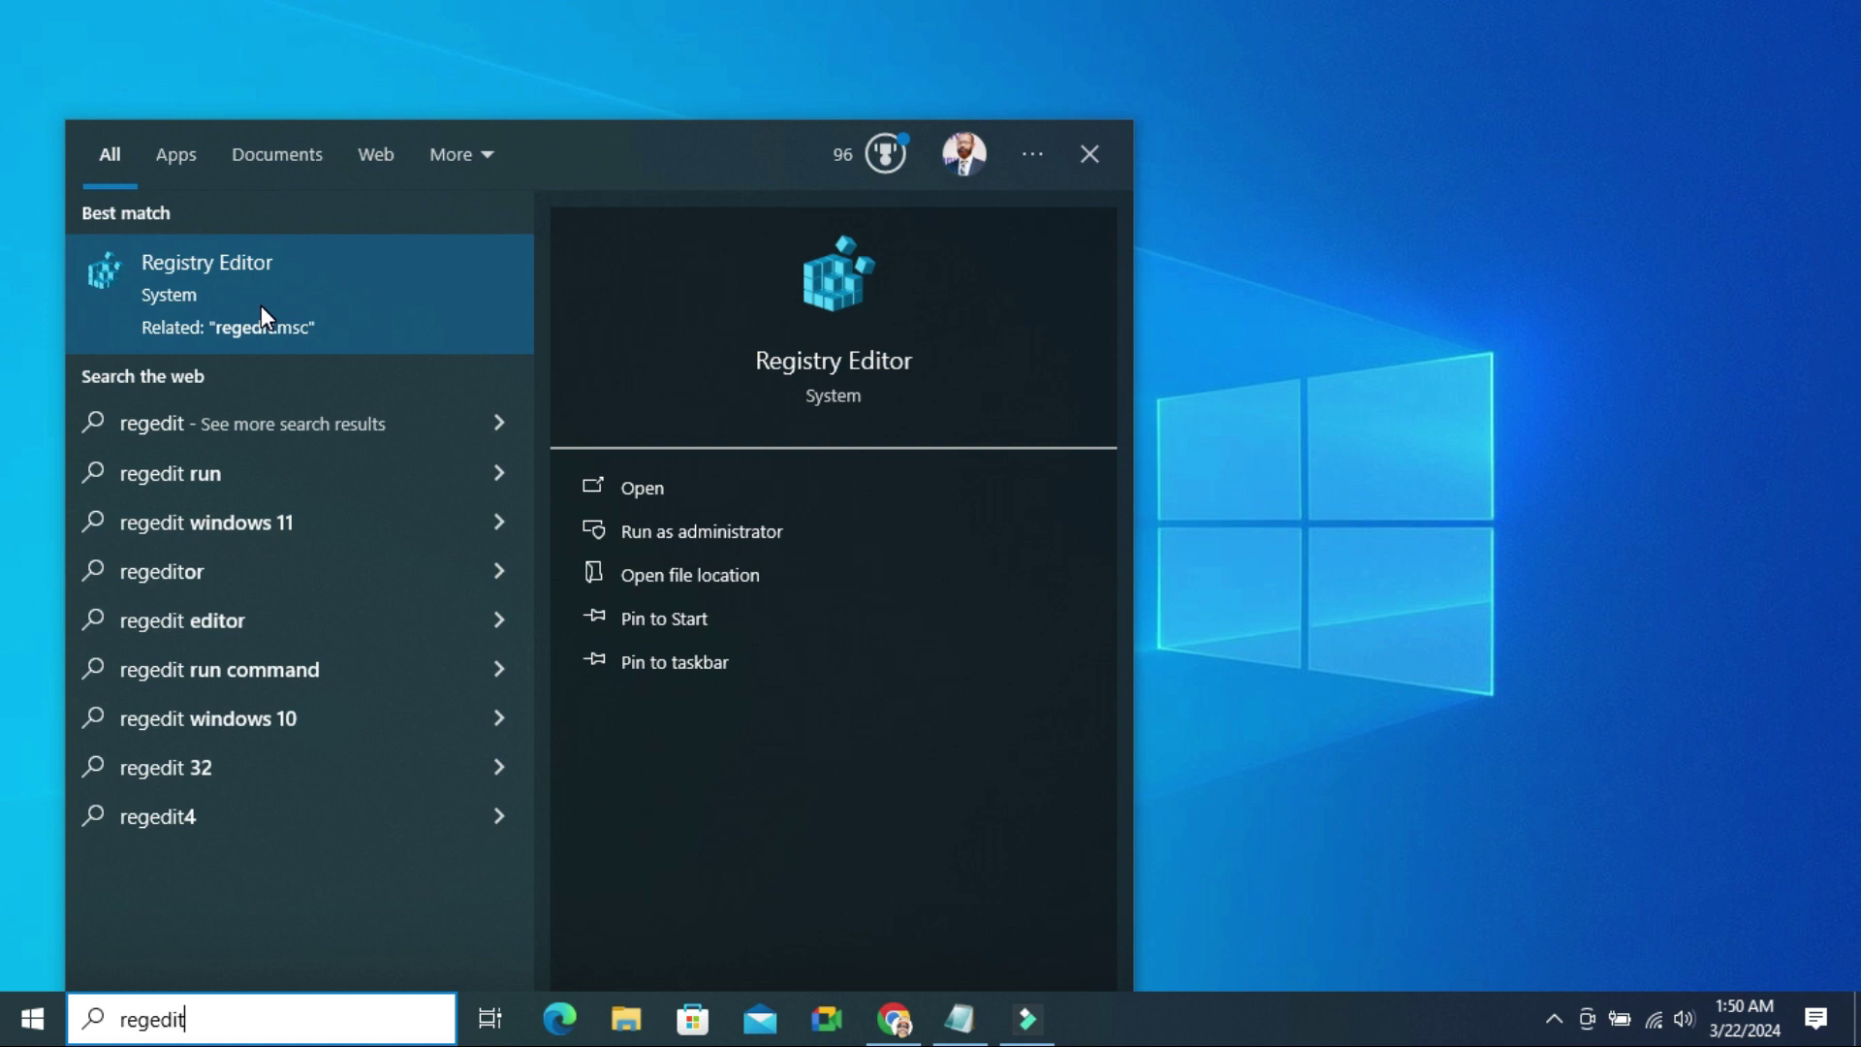
{"action": "right_click", "coordinate": [260, 317]}
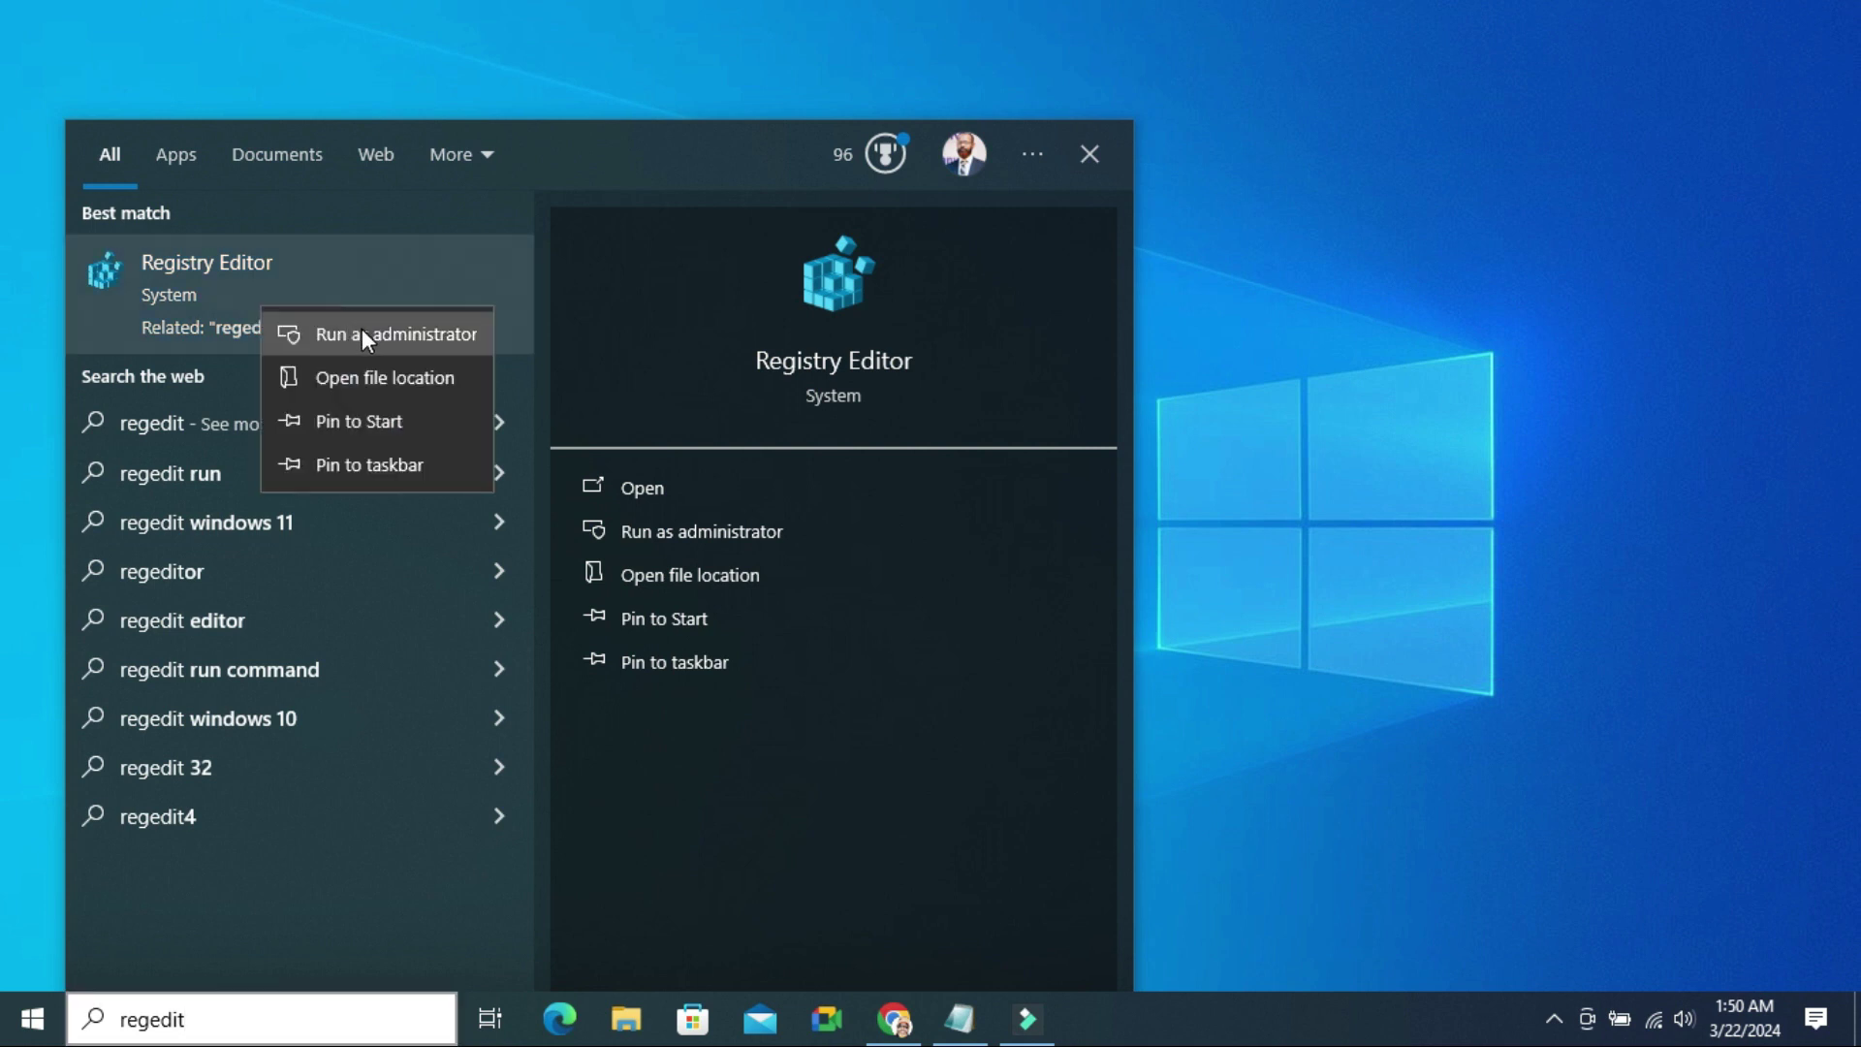
{"action": "left_click", "coordinate": [363, 334]}
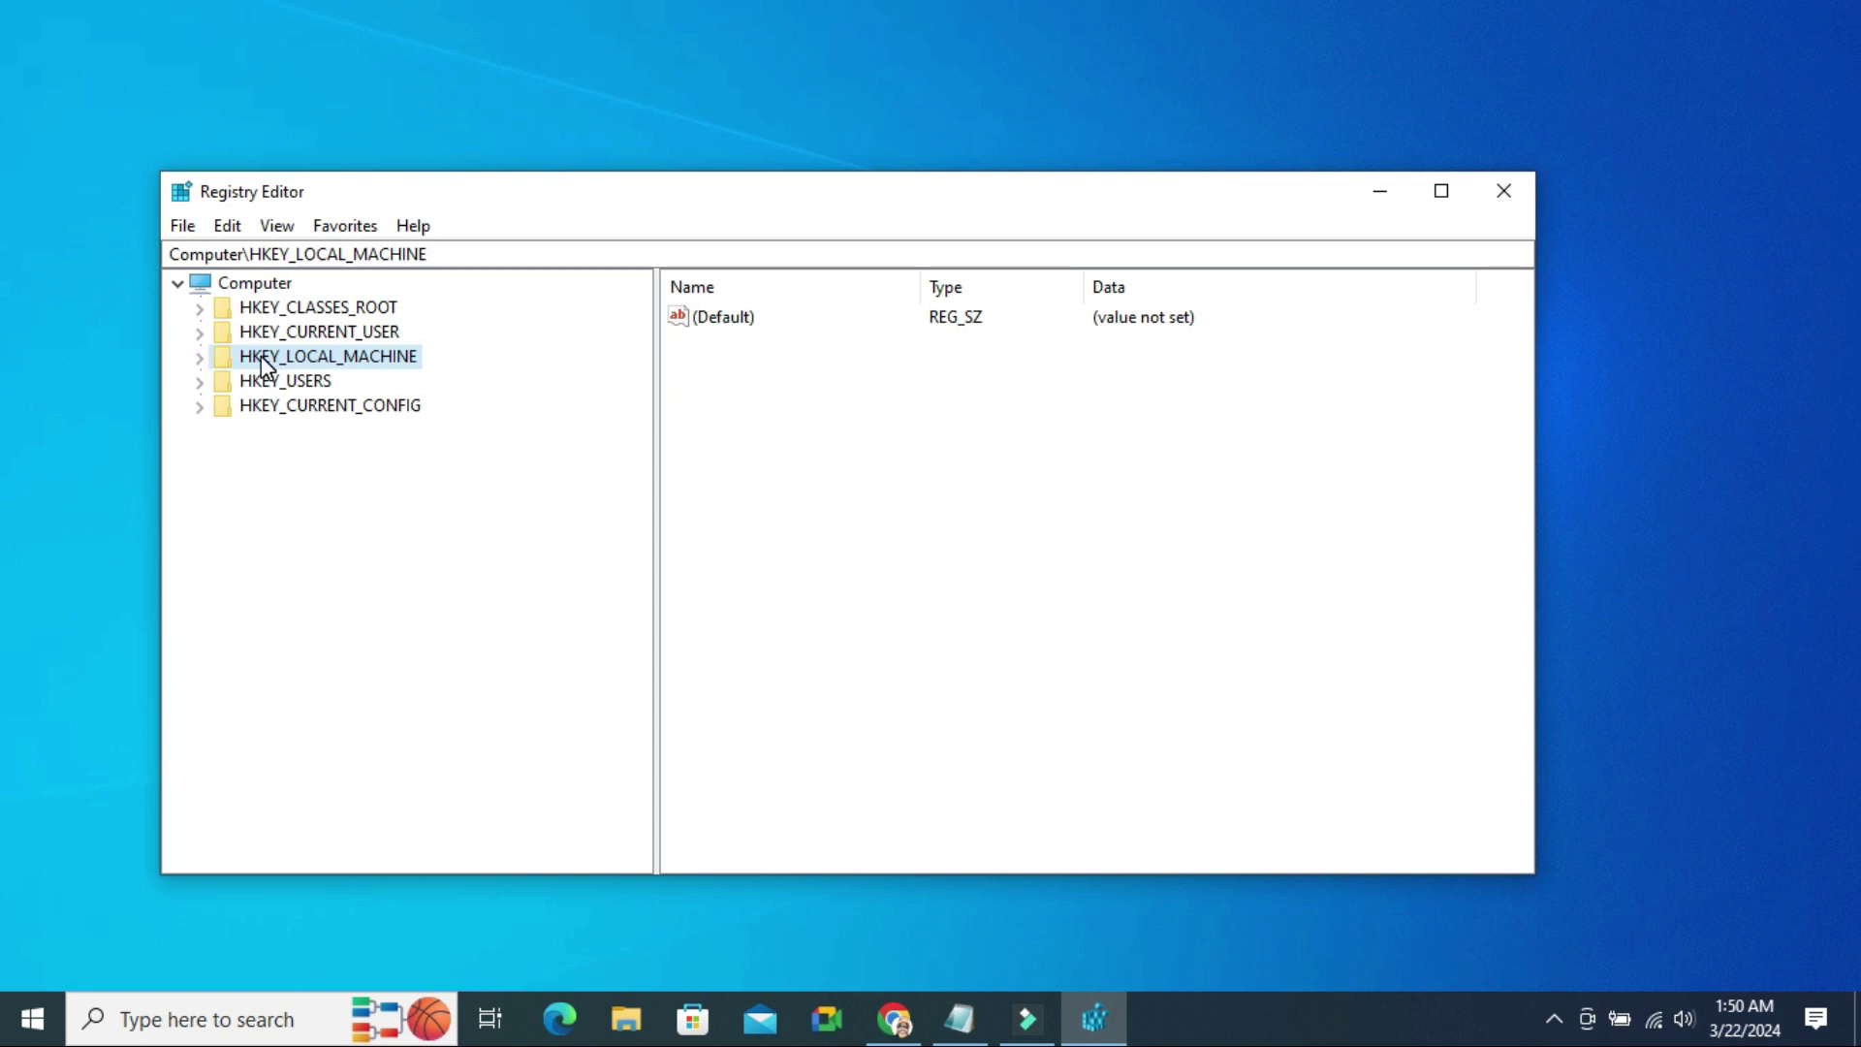
- Expand HKEY_LOCAL_MACHINE and SOFTWARE in the registry tree to reach WOW6432Node
{"action": "left_click", "coordinate": [201, 359]}
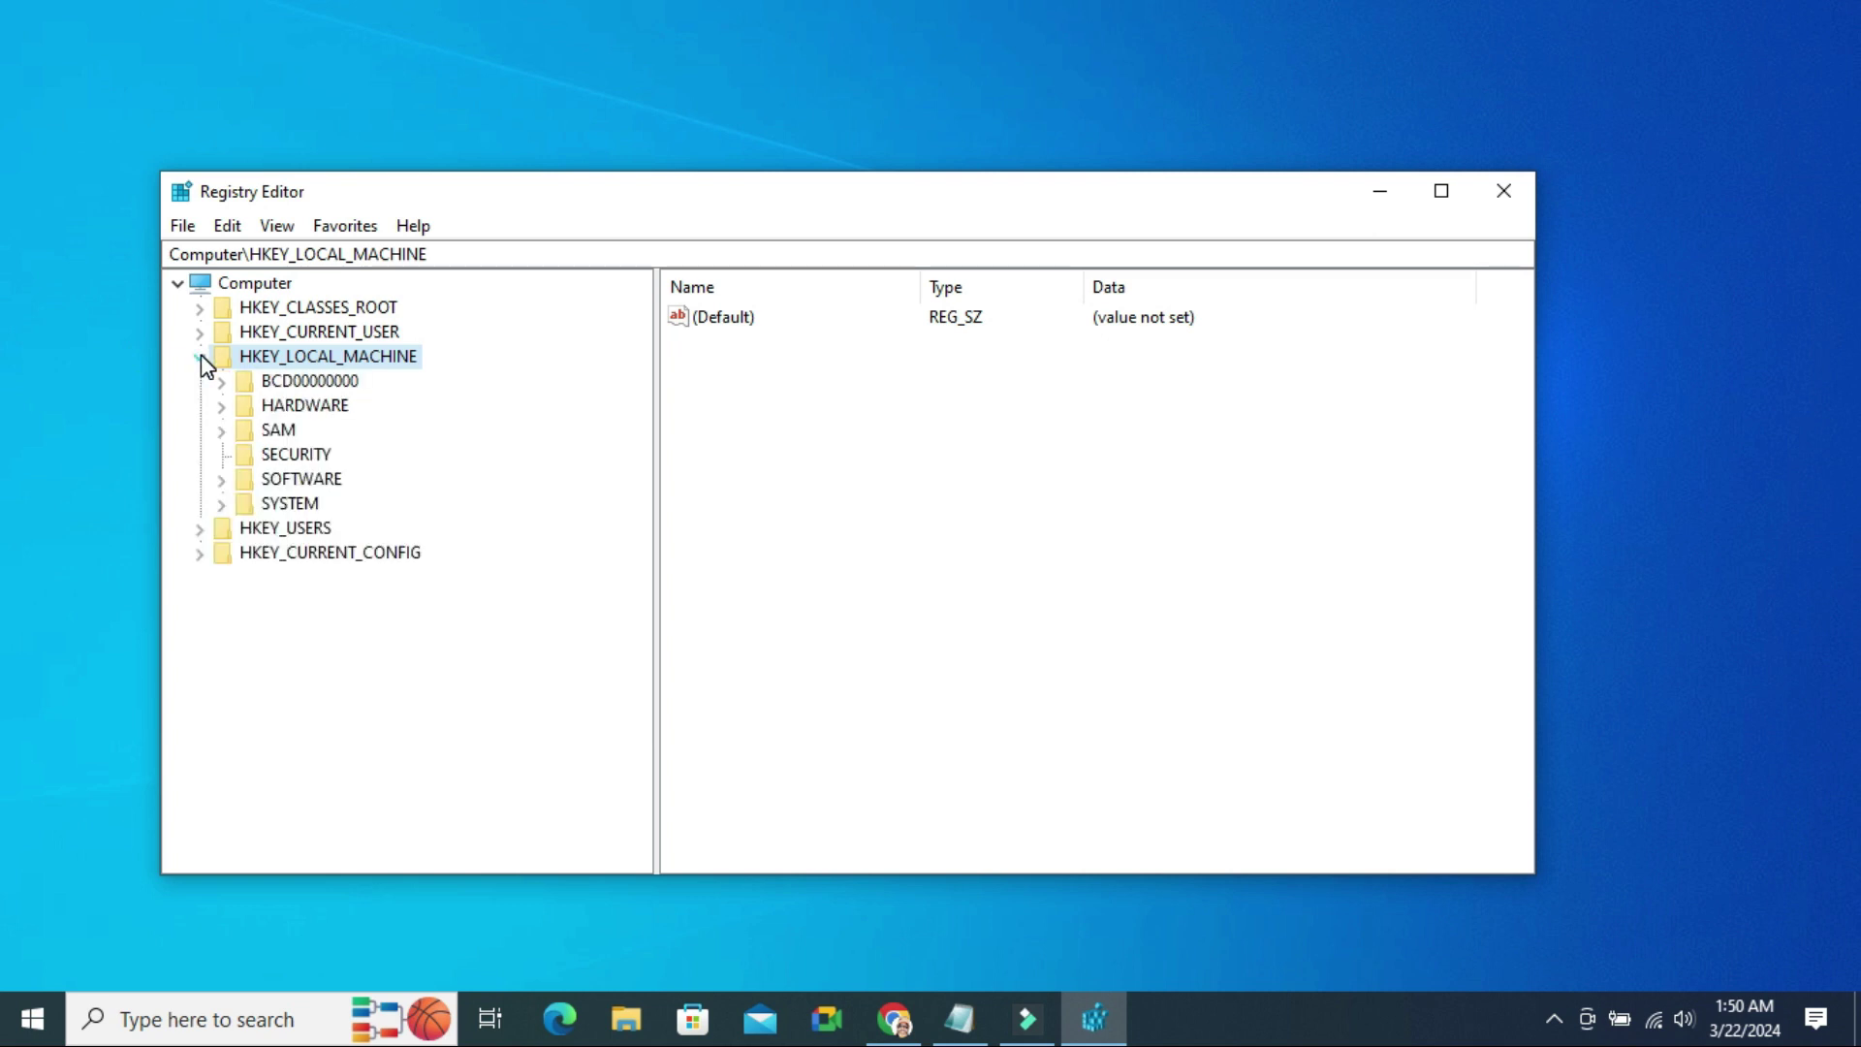
{"action": "left_click", "coordinate": [223, 480]}
{"action": "left_click", "coordinate": [291, 569]}
{"action": "left_click_drag", "start_coordinate": [643, 523], "coordinate": [690, 698]}
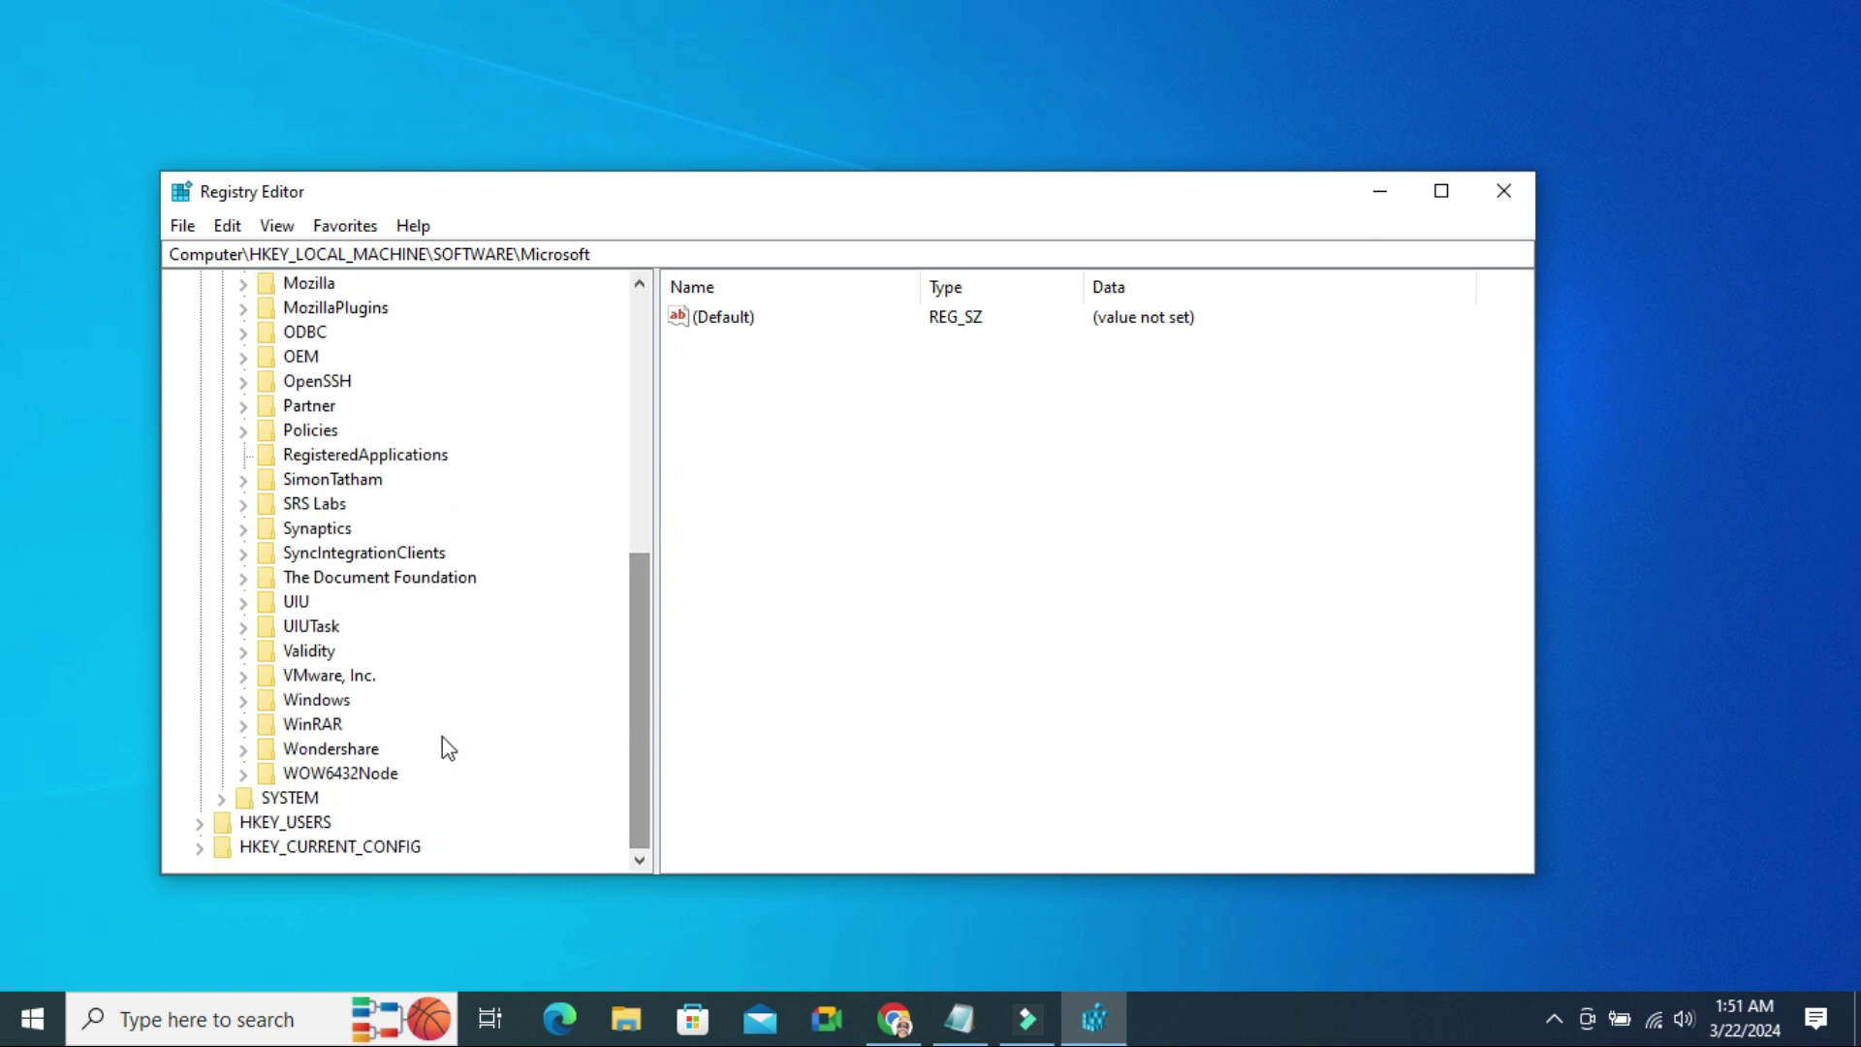
{"action": "left_click", "coordinate": [373, 775]}
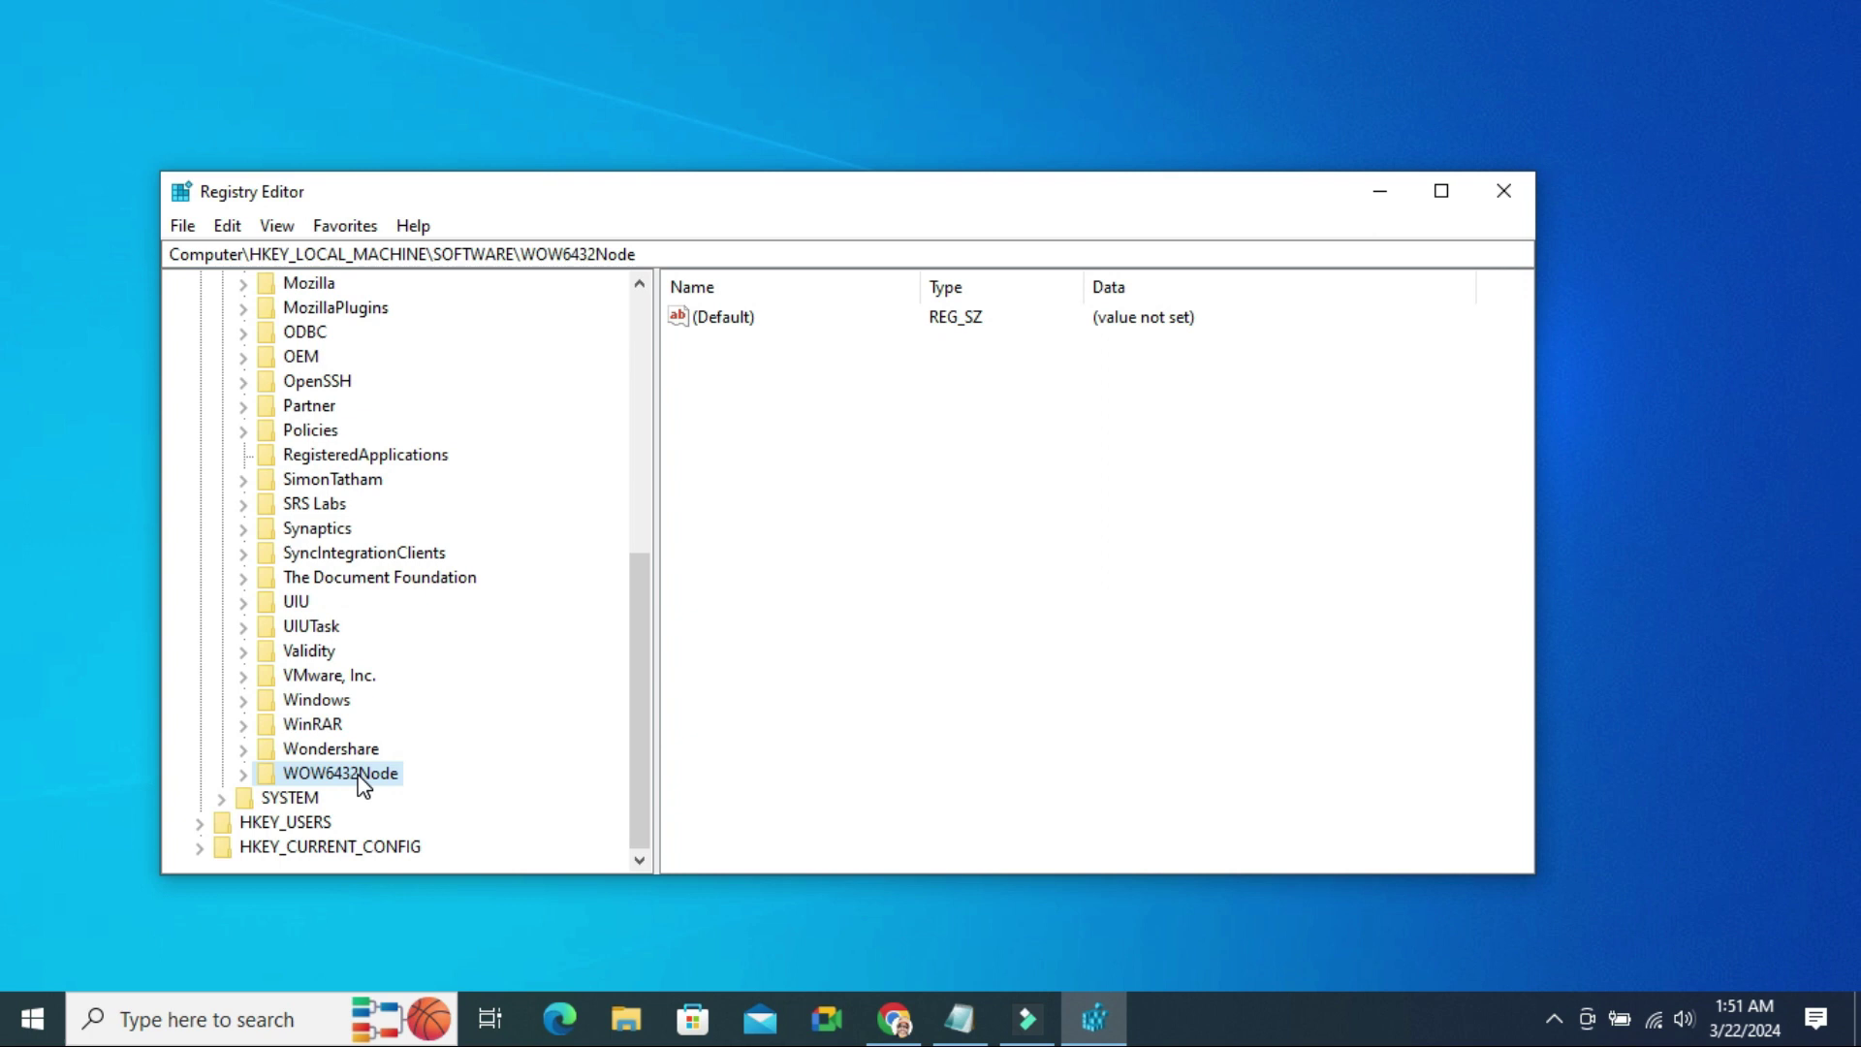
- Expand WOW6432Node > Microsoft > Windows Media Foundation and open the Platform key
{"action": "left_click", "coordinate": [248, 776]}
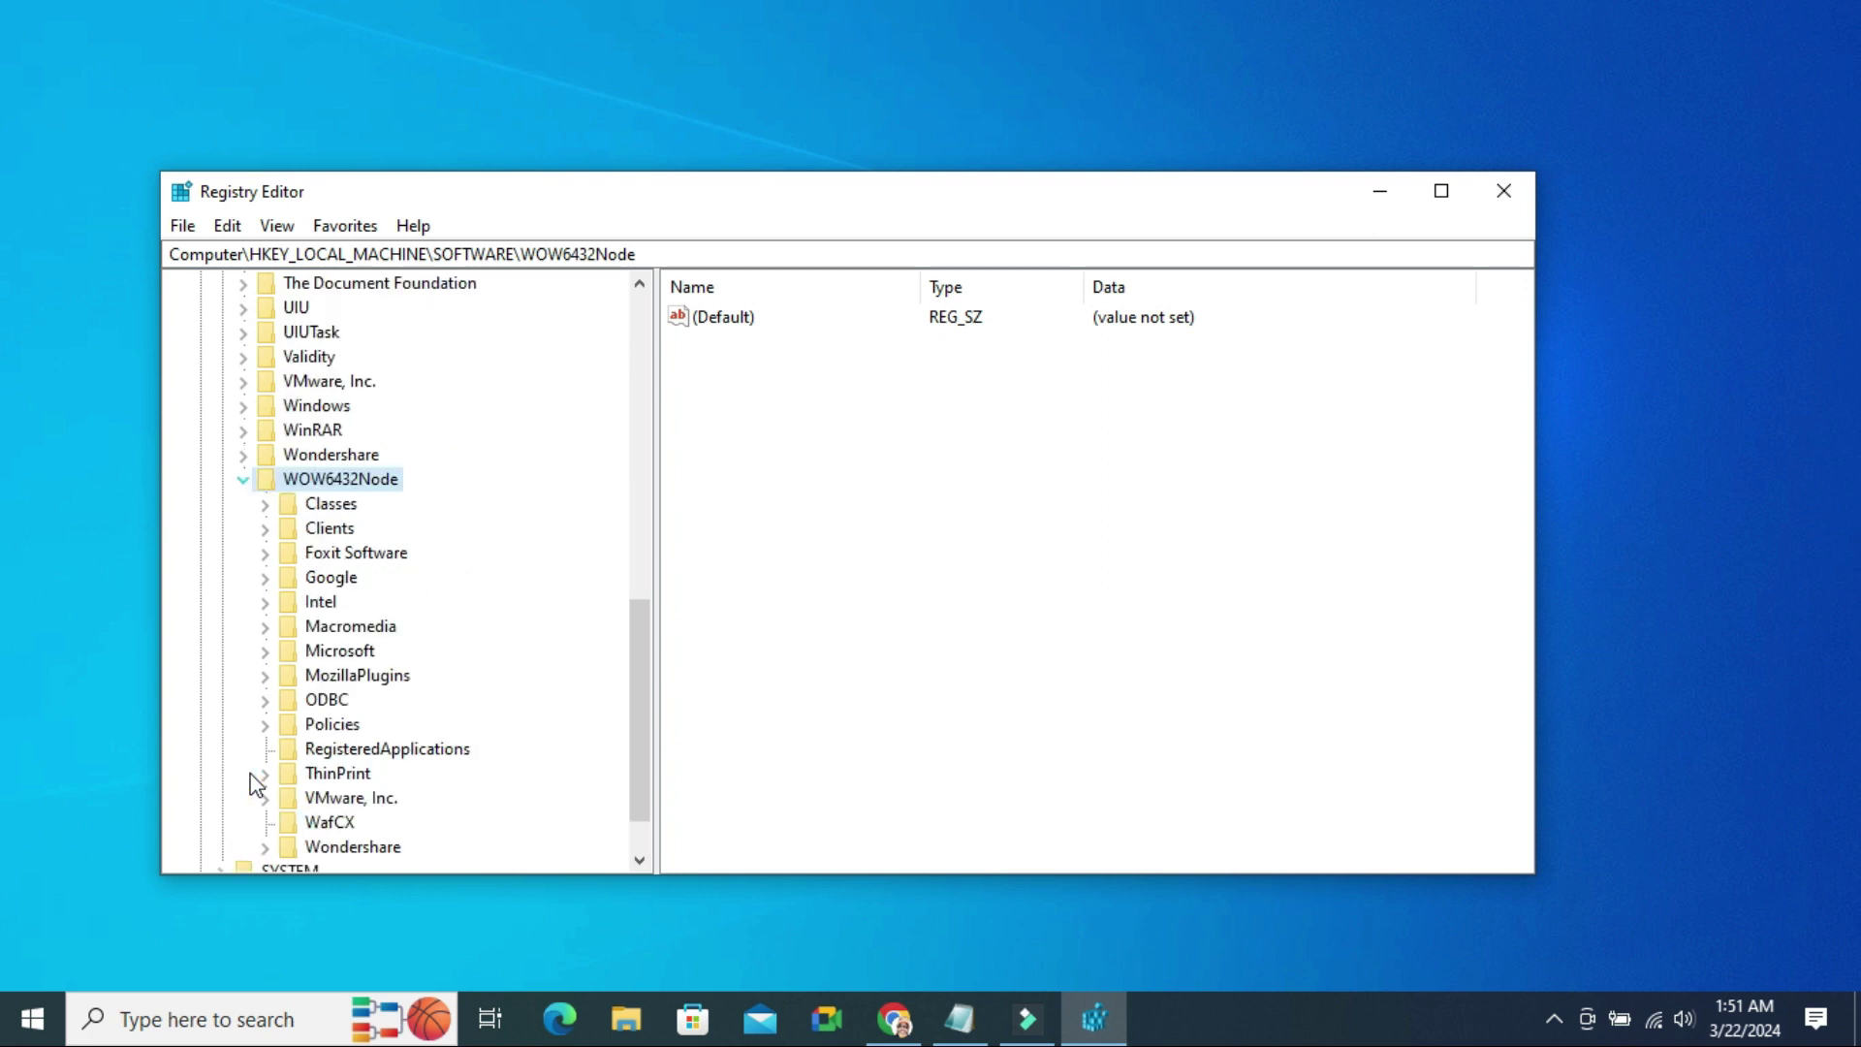
{"action": "left_click", "coordinate": [333, 659]}
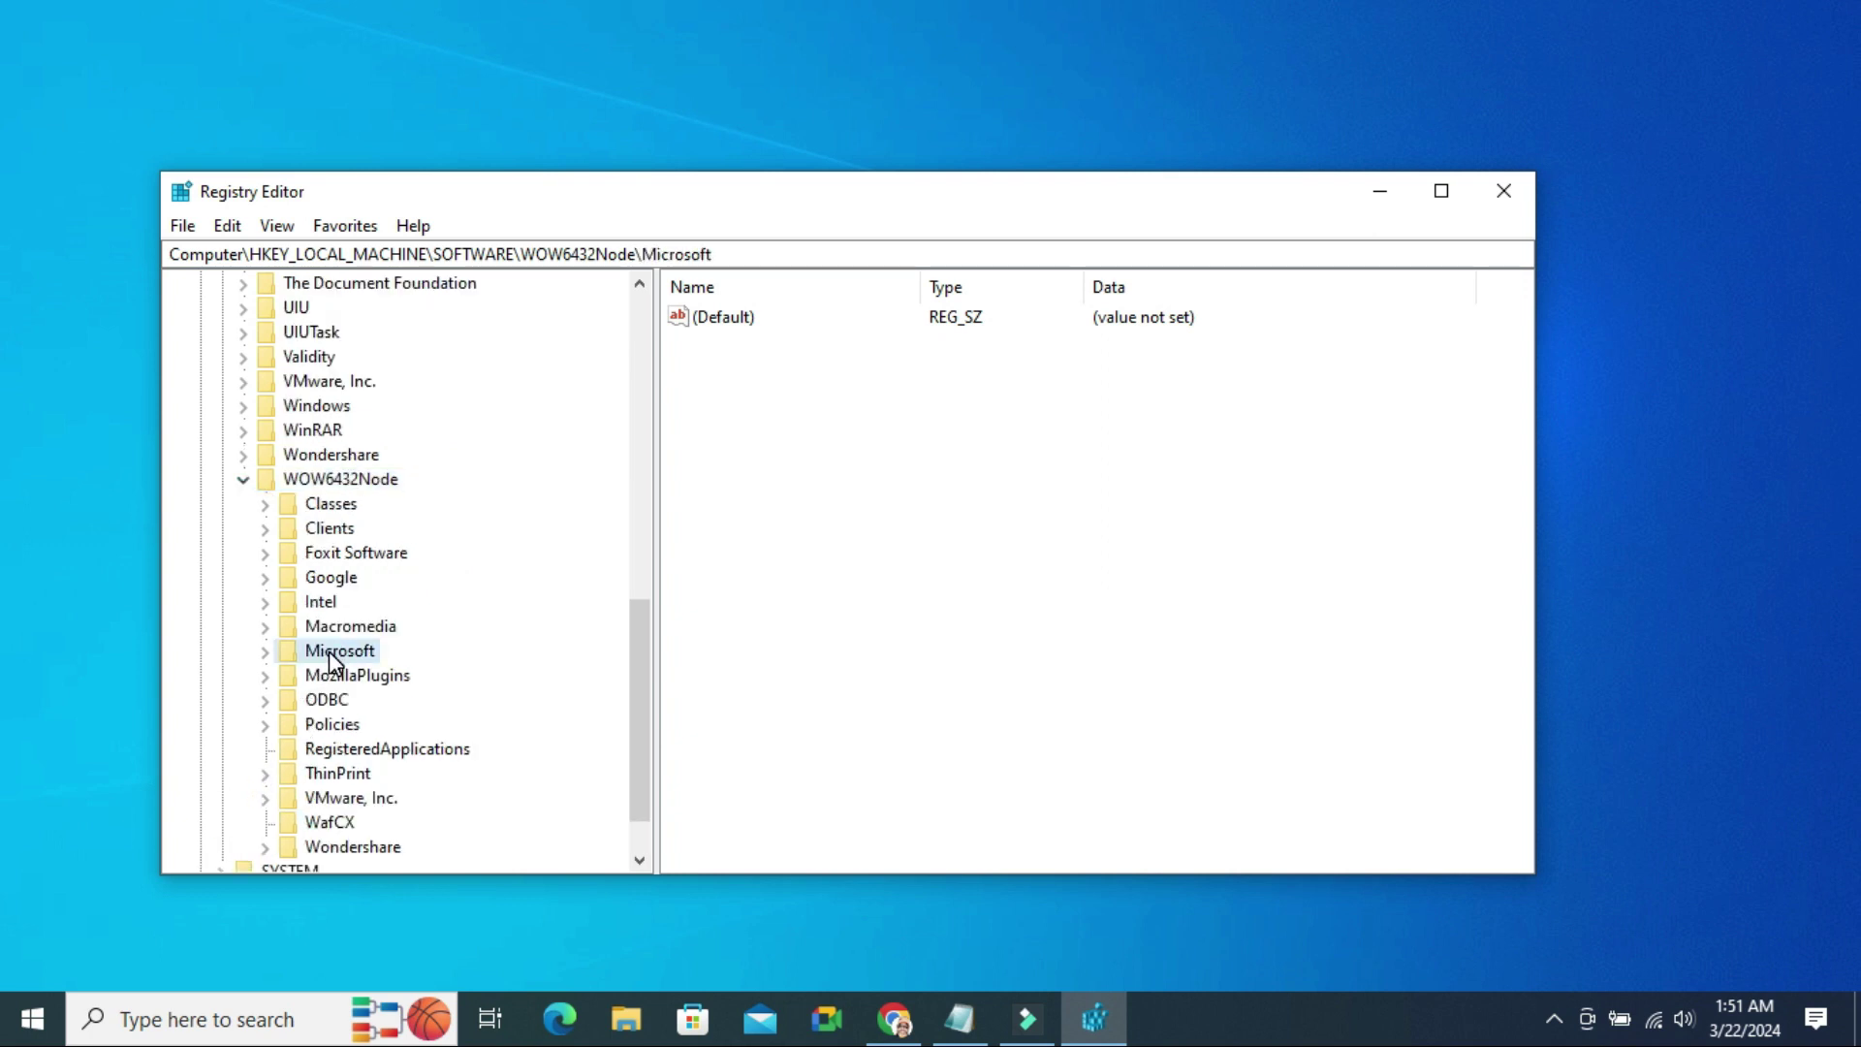
{"action": "left_click", "coordinate": [265, 652]}
{"action": "left_click_drag", "start_coordinate": [642, 438], "coordinate": [643, 789]}
{"action": "left_click", "coordinate": [430, 602]}
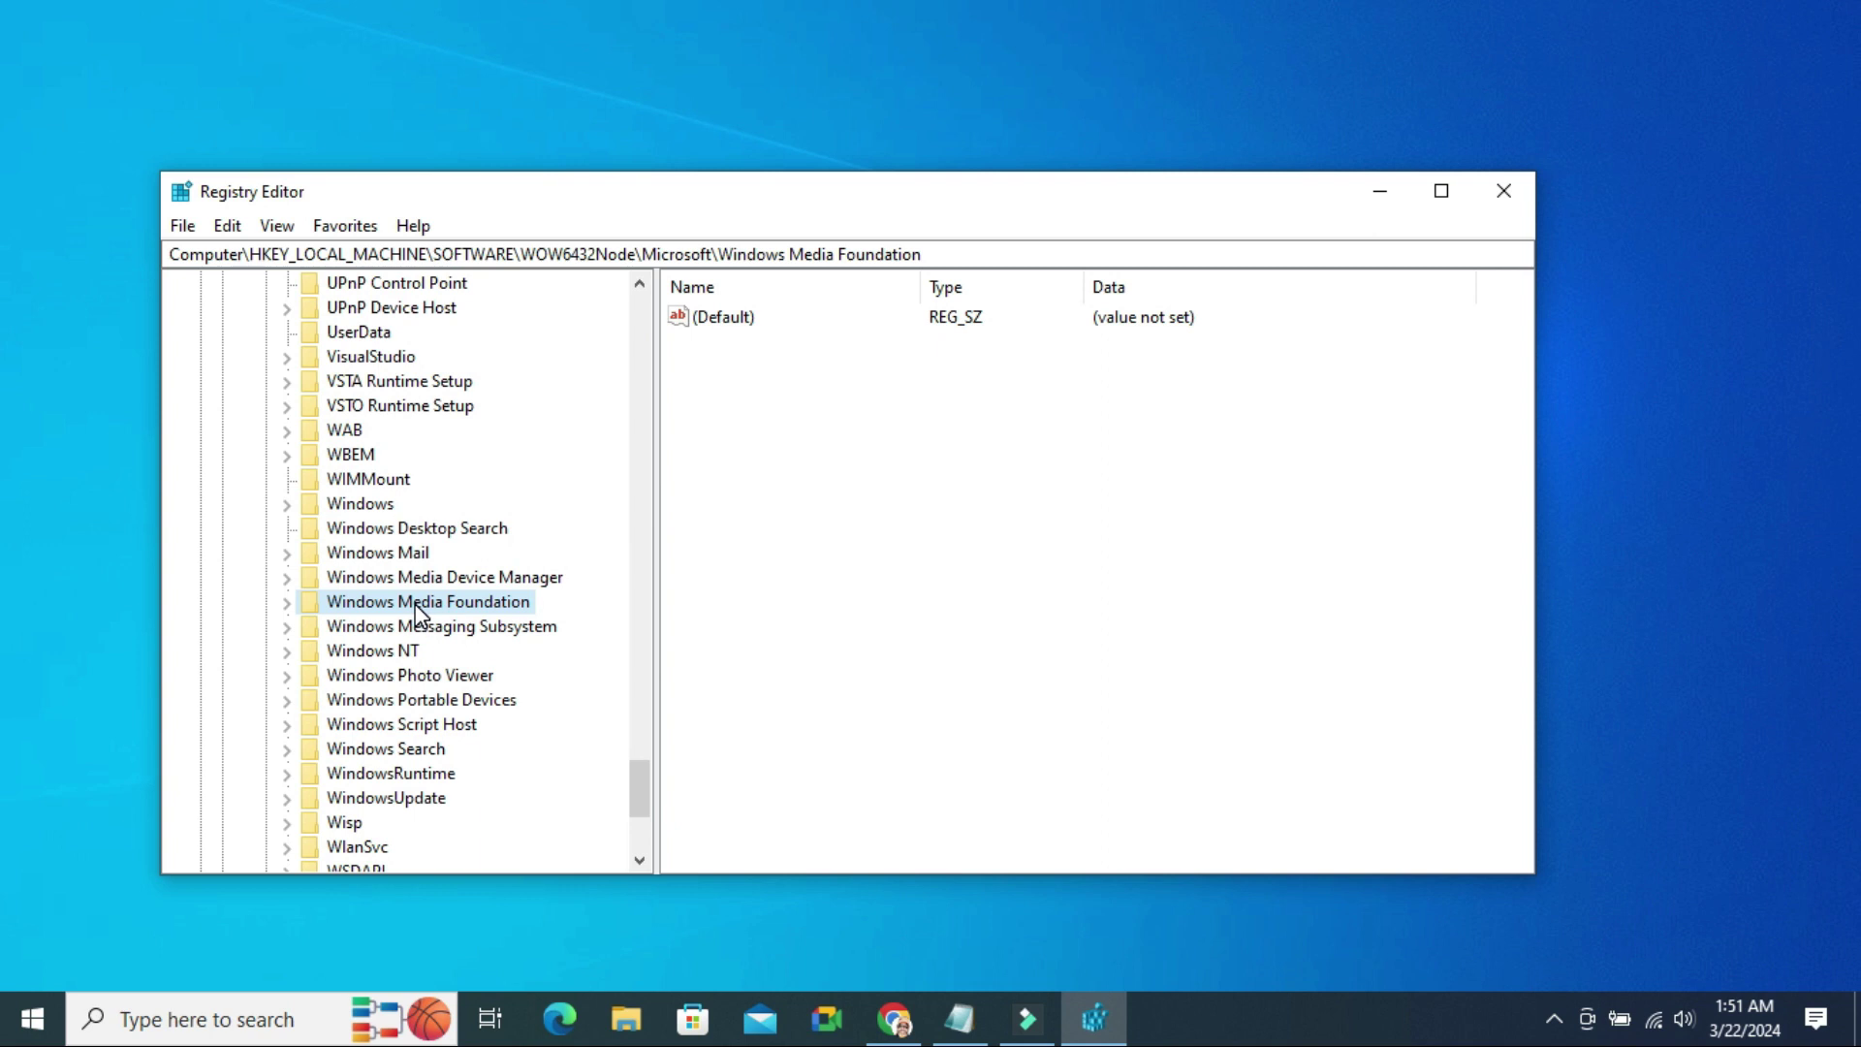
{"action": "left_click", "coordinate": [287, 603]}
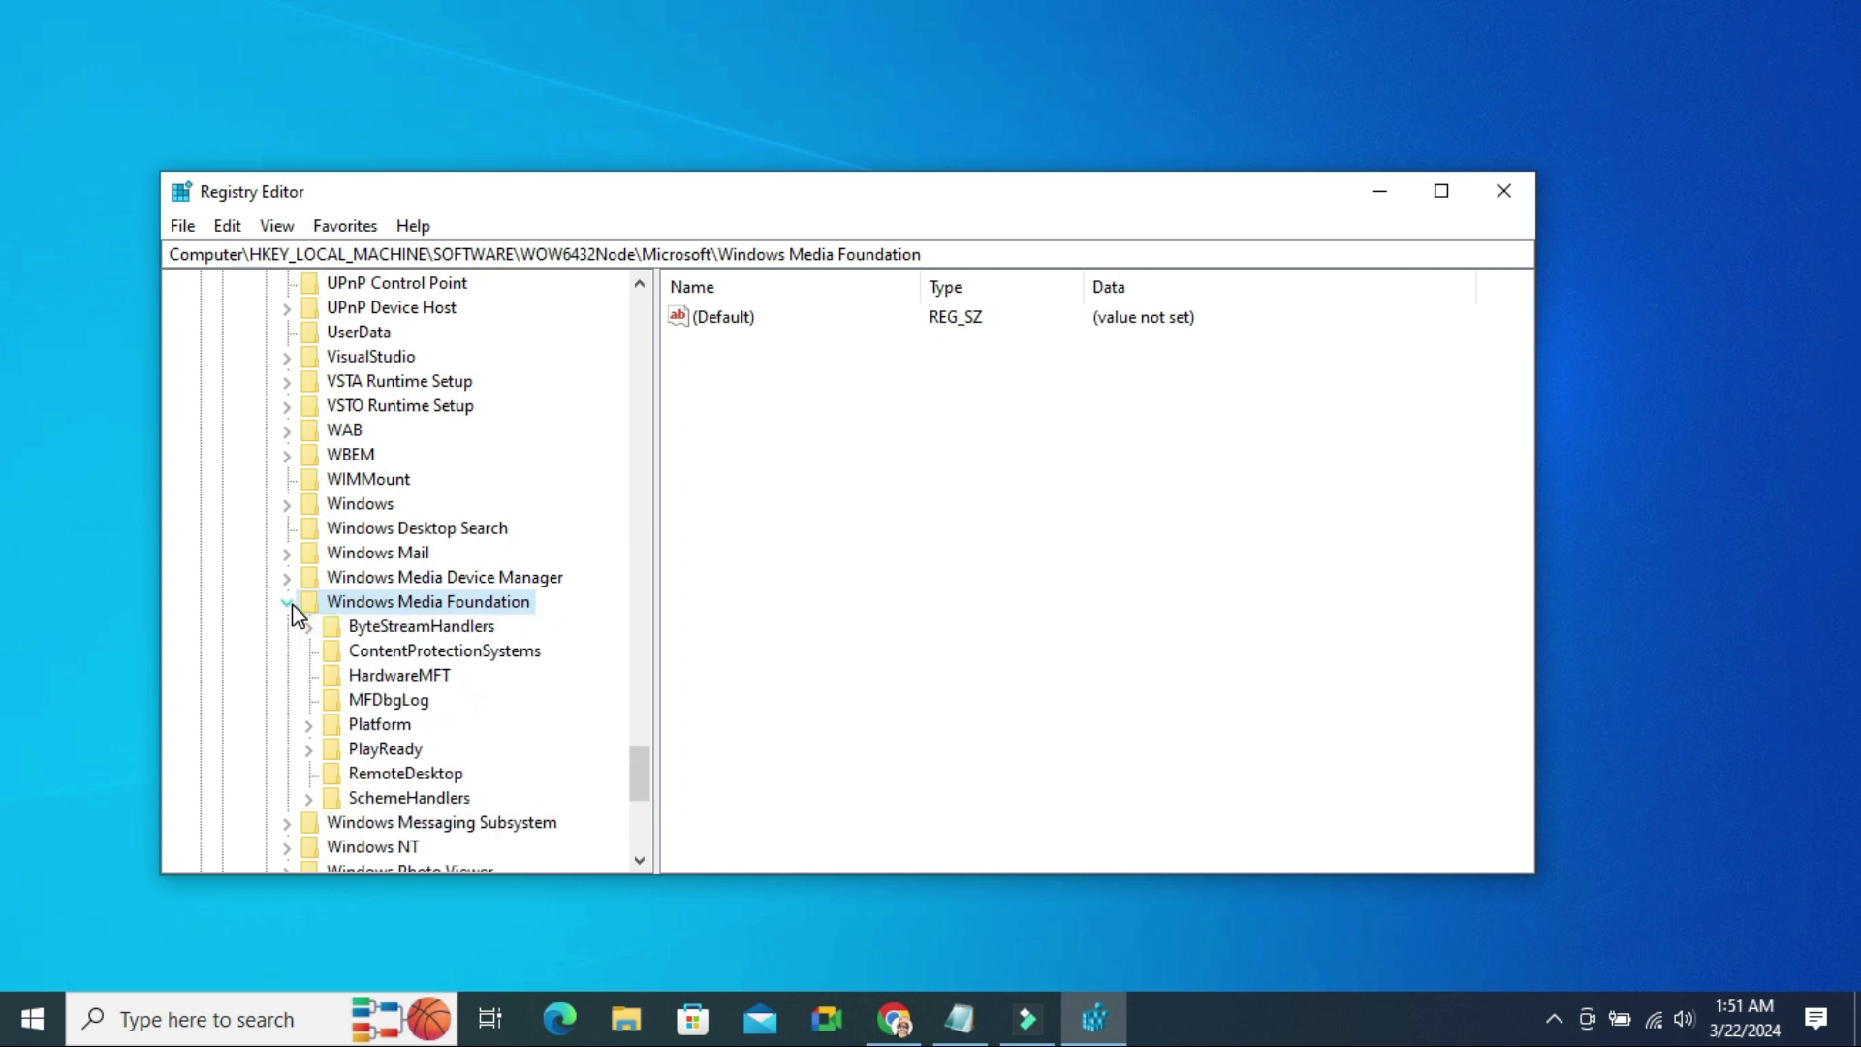
{"action": "left_click", "coordinate": [381, 727]}
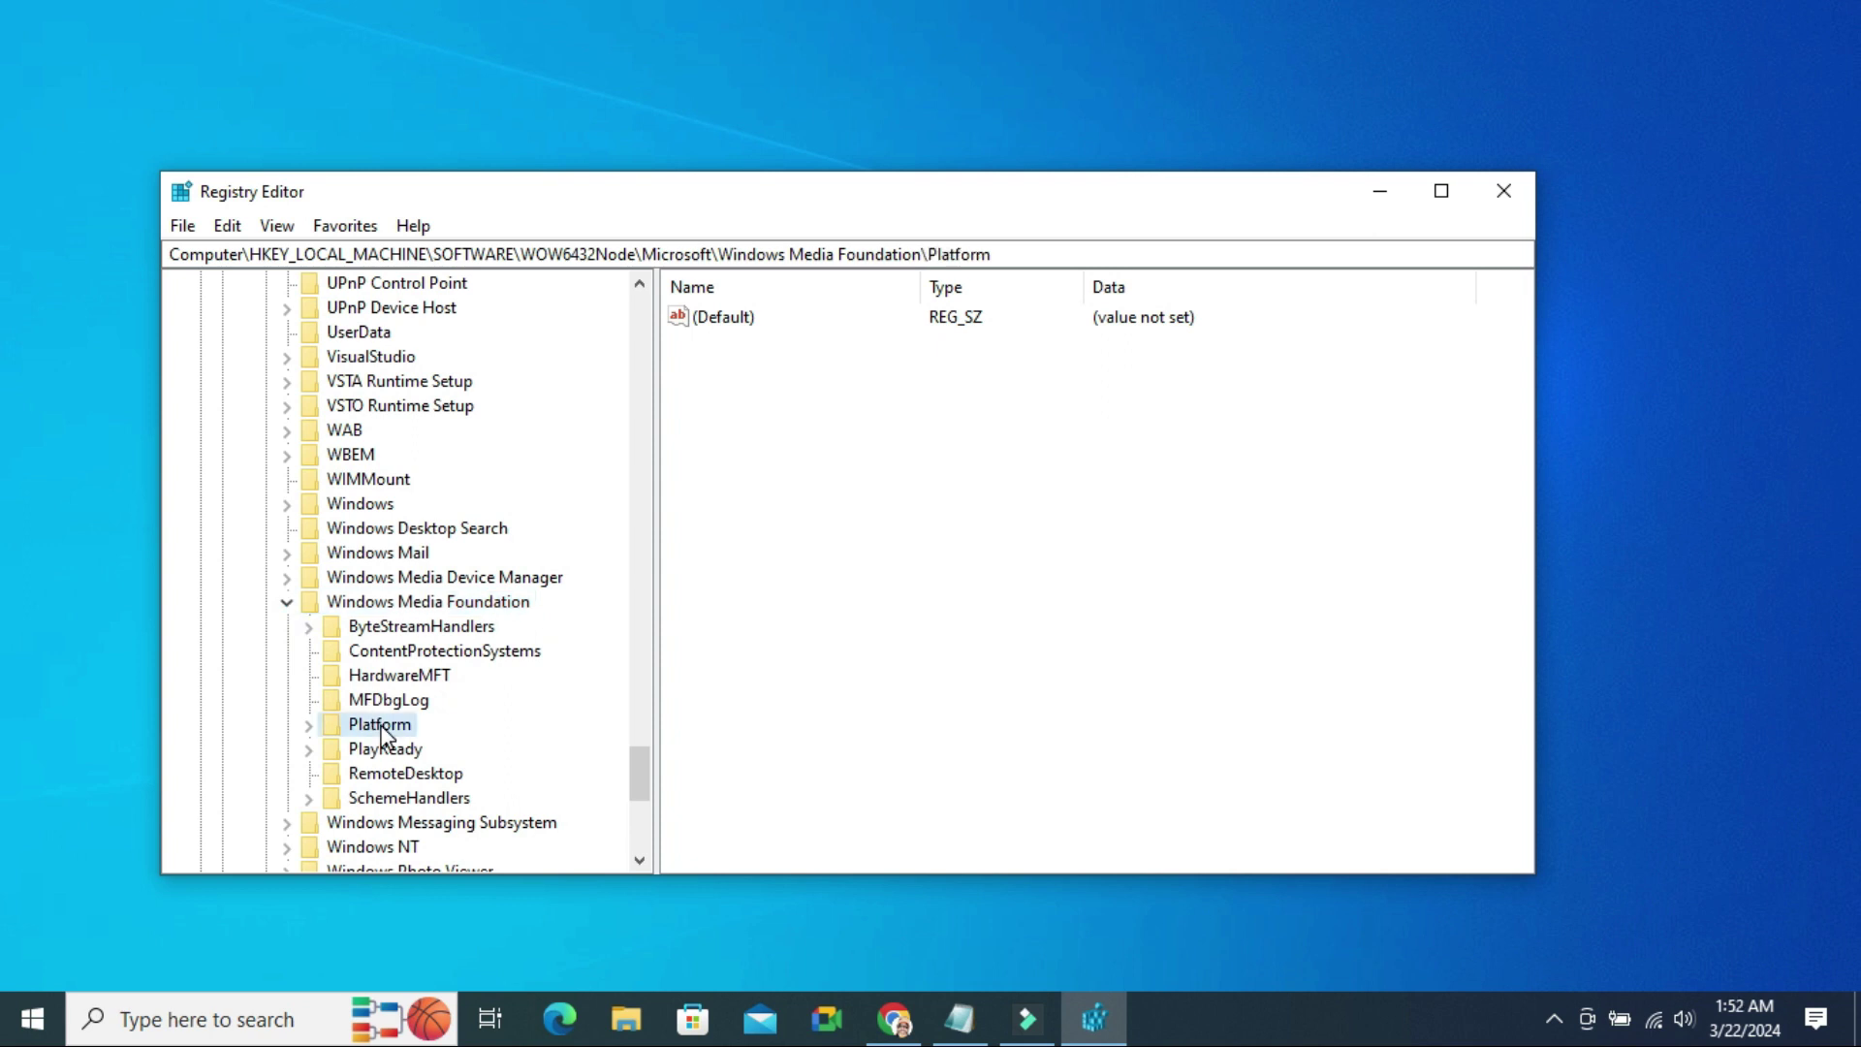
{"action": "left_click", "coordinate": [868, 409]}
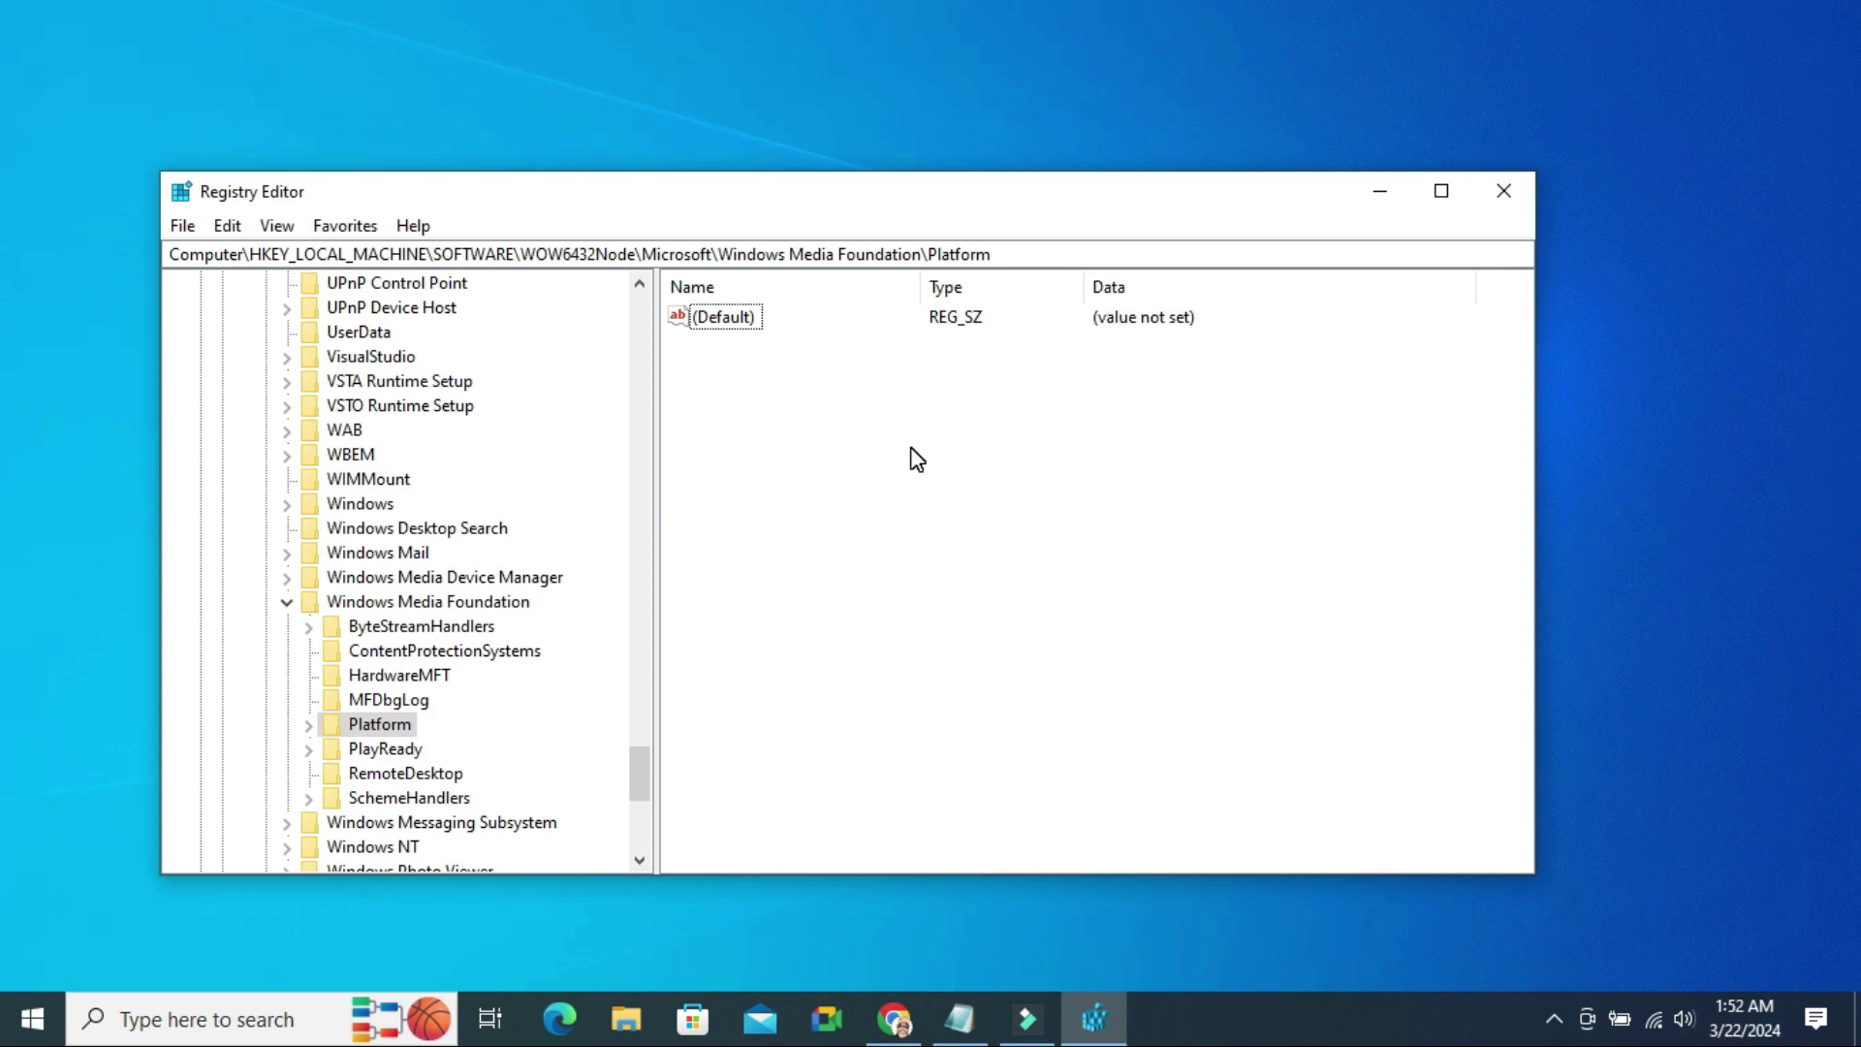
- Create a new DWORD (32-bit) value under Platform and paste the name EnableFrameServerMode
{"action": "right_click", "coordinate": [917, 460]}
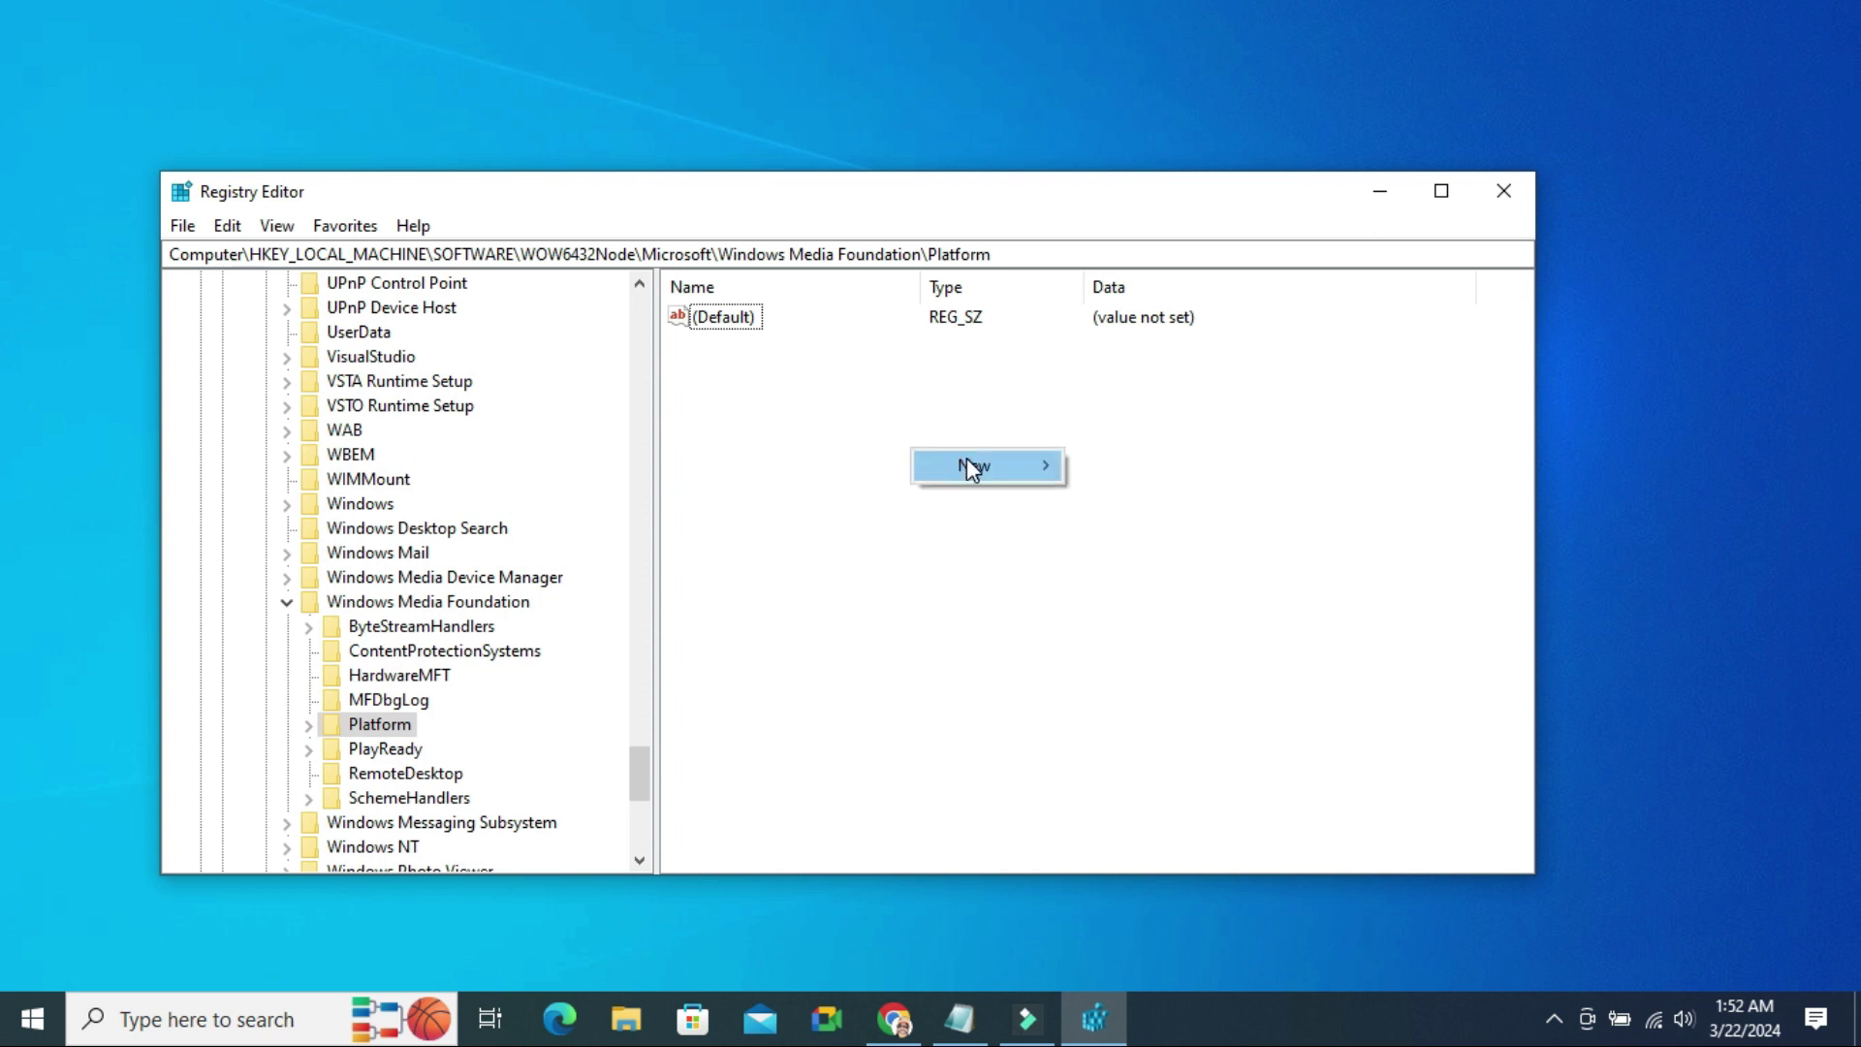
{"action": "mouse_move", "coordinate": [971, 467]}
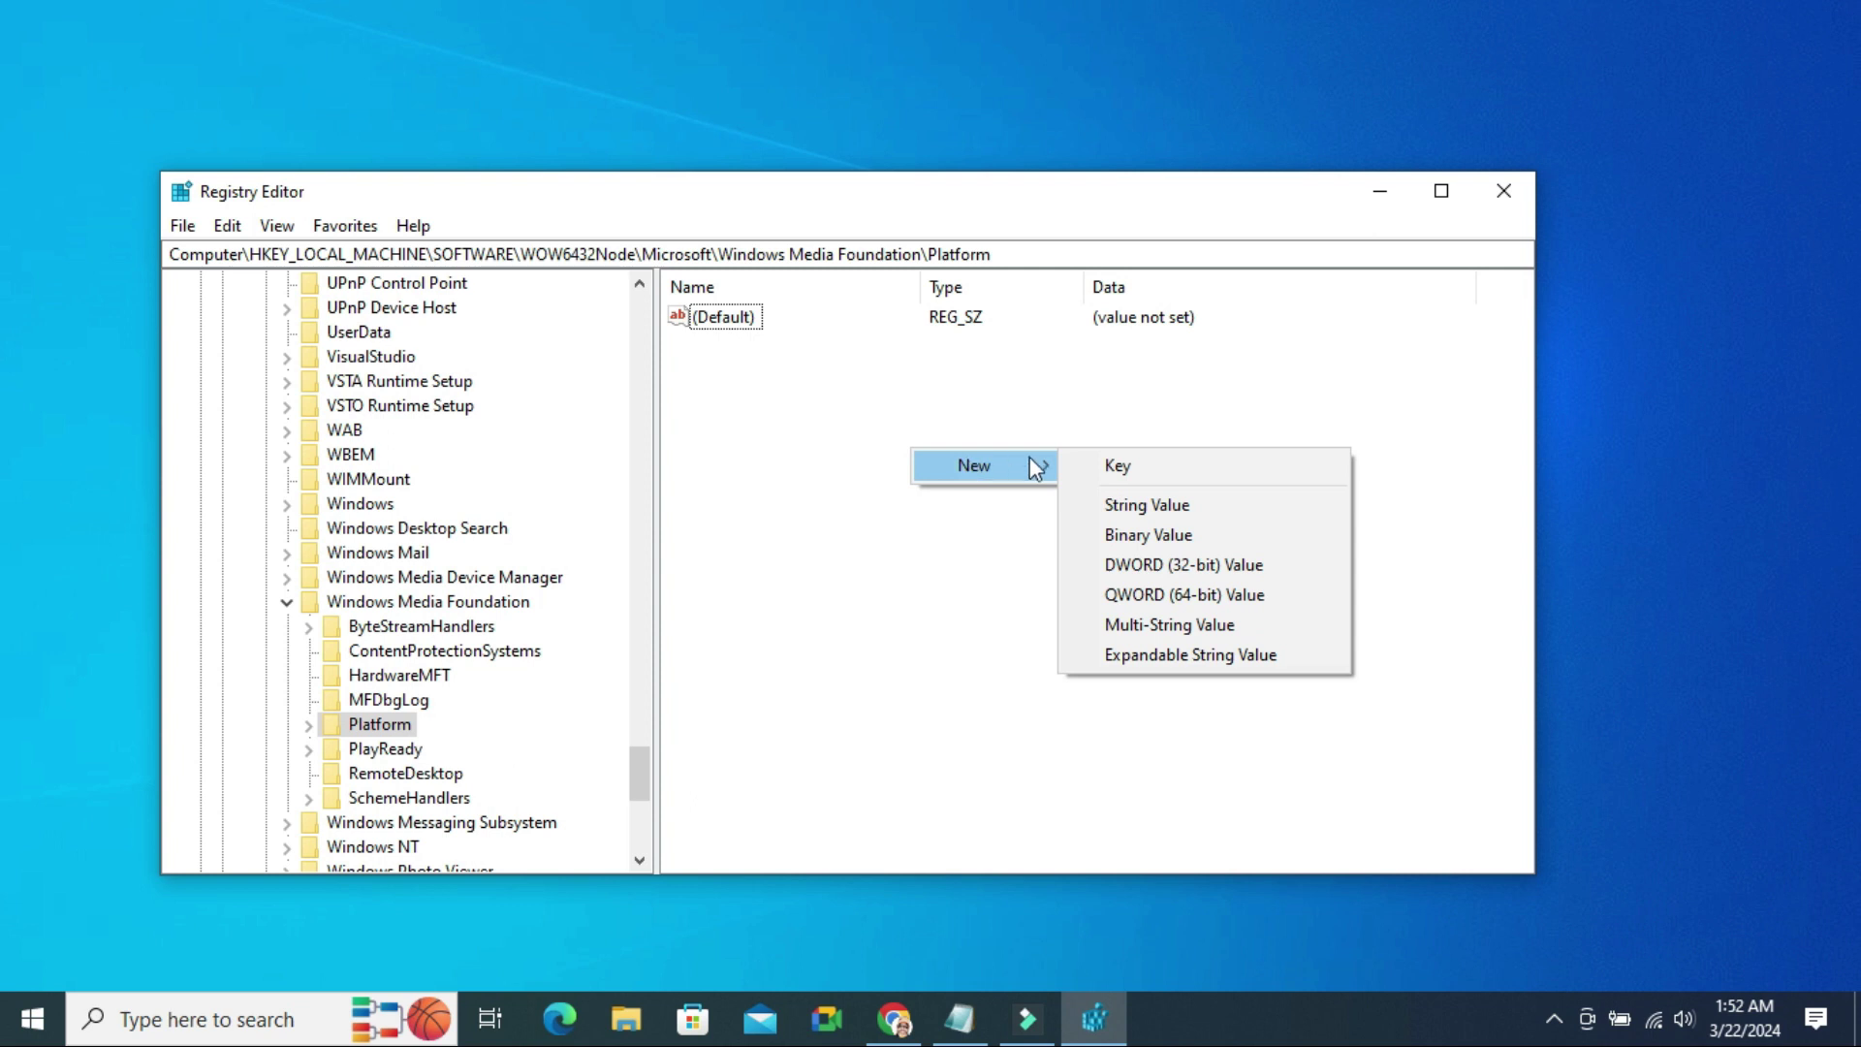
{"action": "left_click", "coordinate": [1157, 564]}
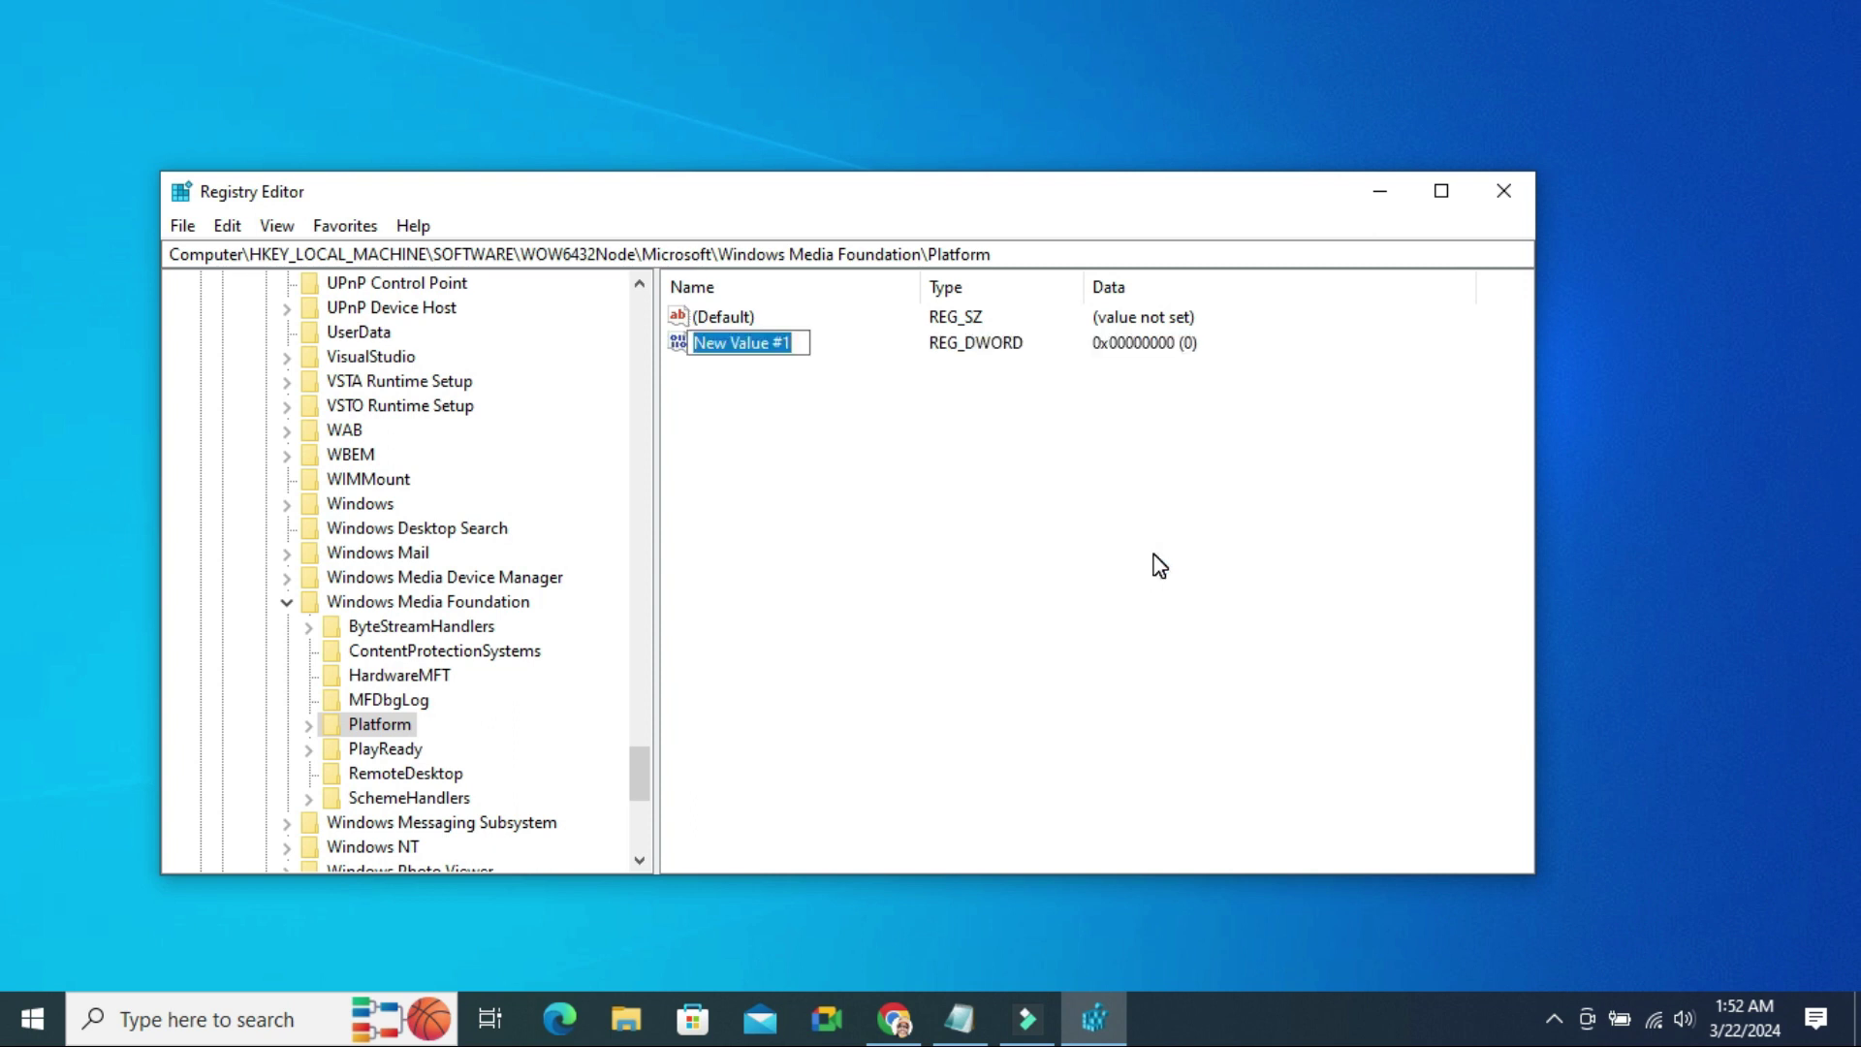
{"action": "type", "text": "EnableFrameServerMode"}
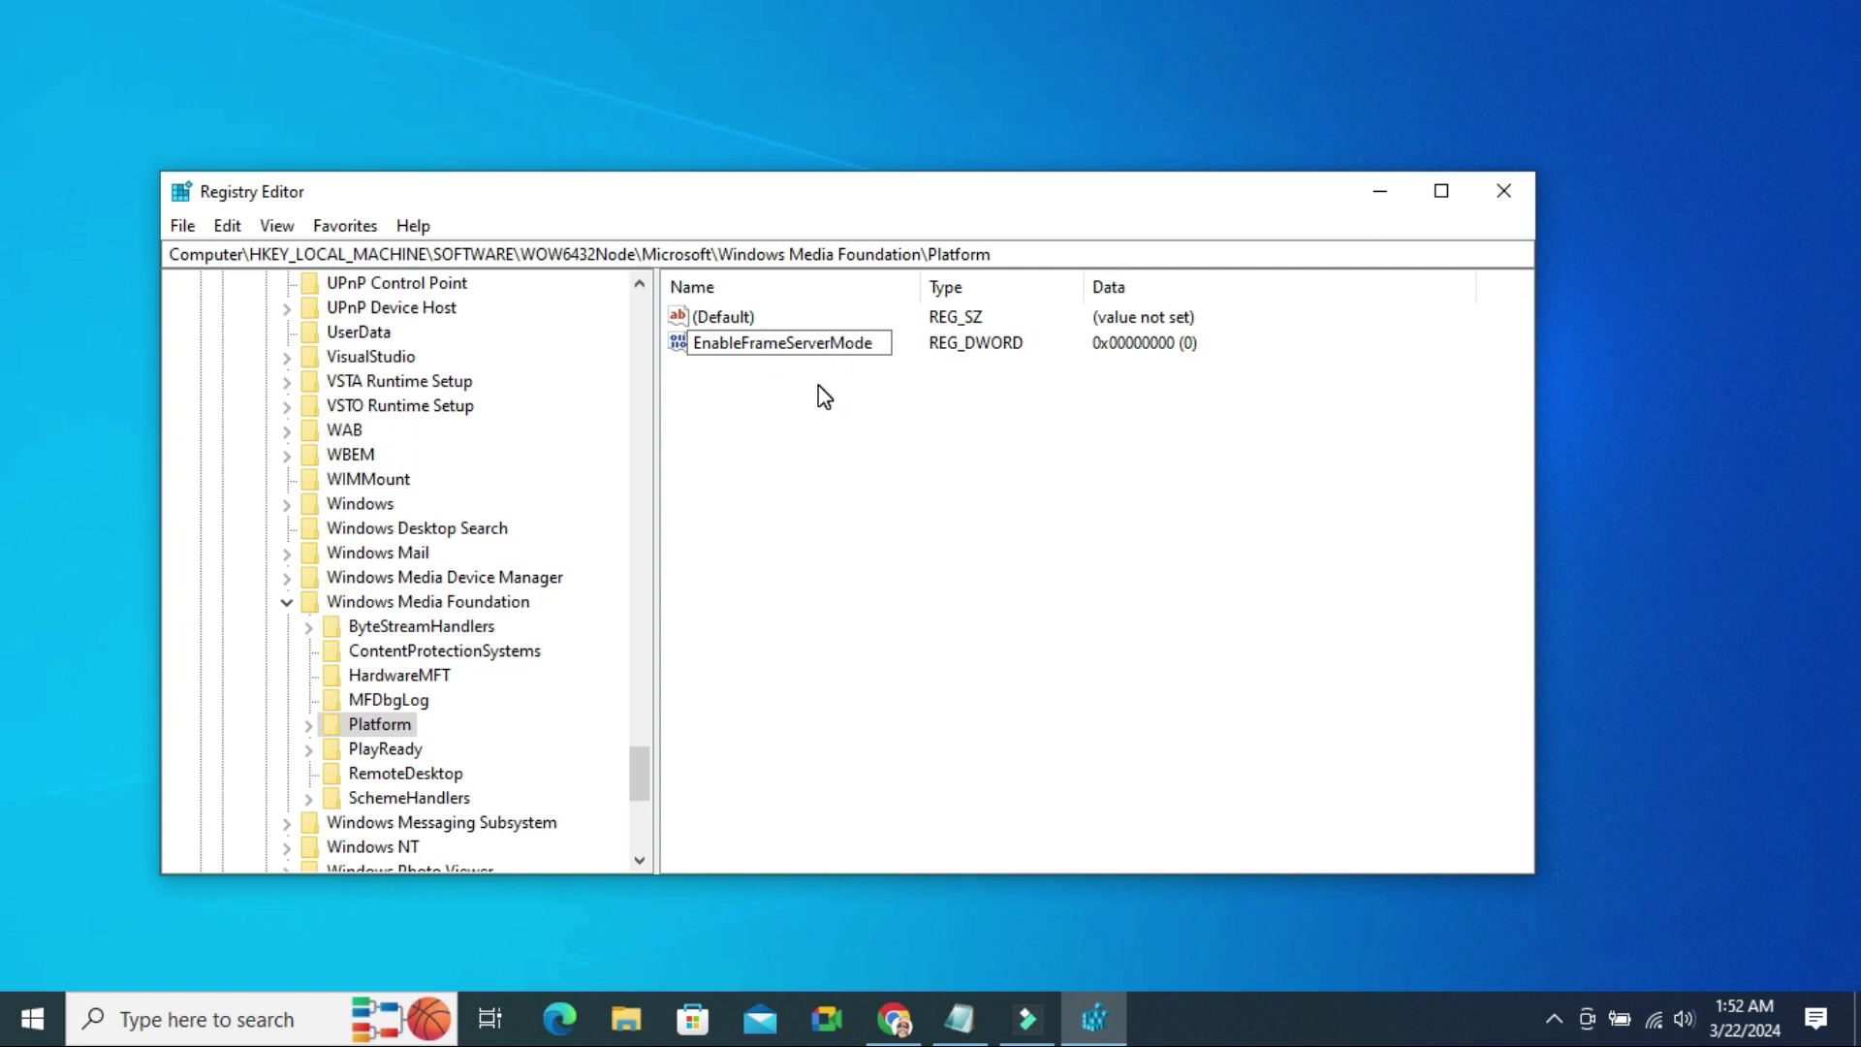
{"action": "key", "text": "Return"}
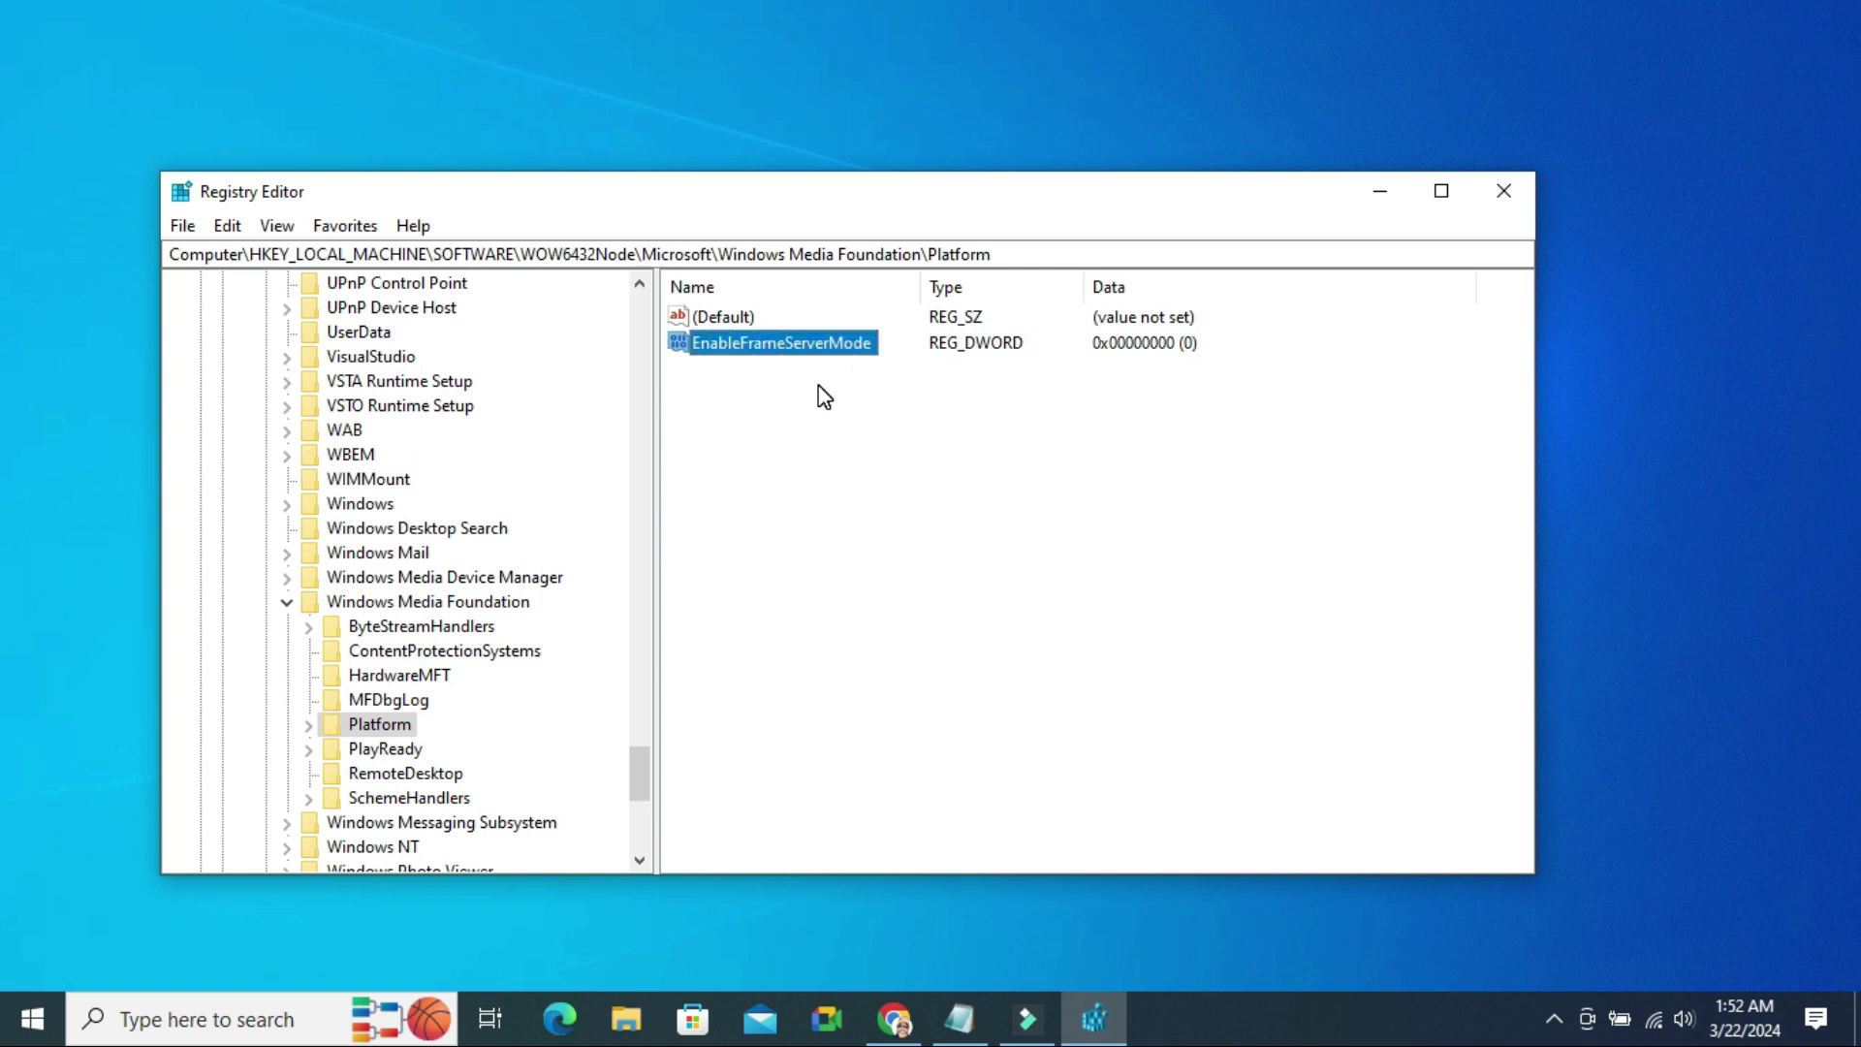
- Confirm EnableFrameServerMode's value data stays 0, then close Registry Editor
{"action": "right_click", "coordinate": [794, 337]}
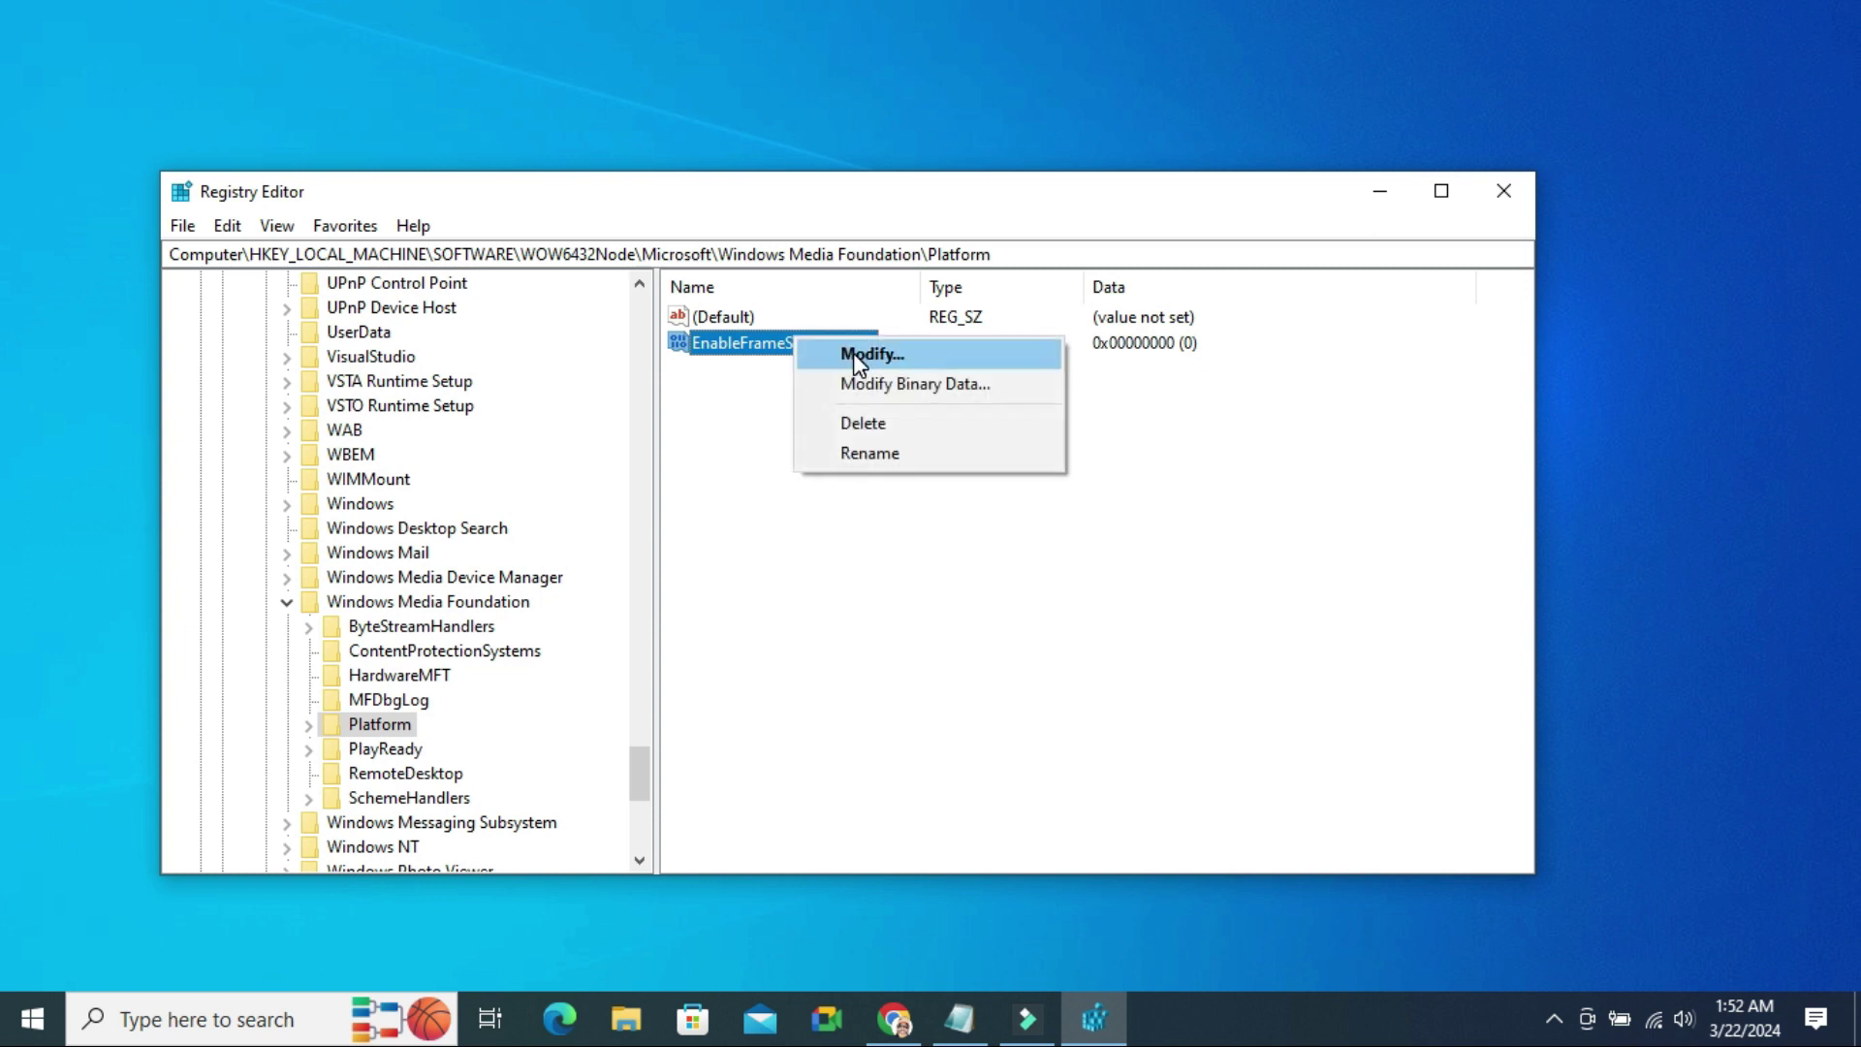
{"action": "left_click", "coordinate": [853, 353]}
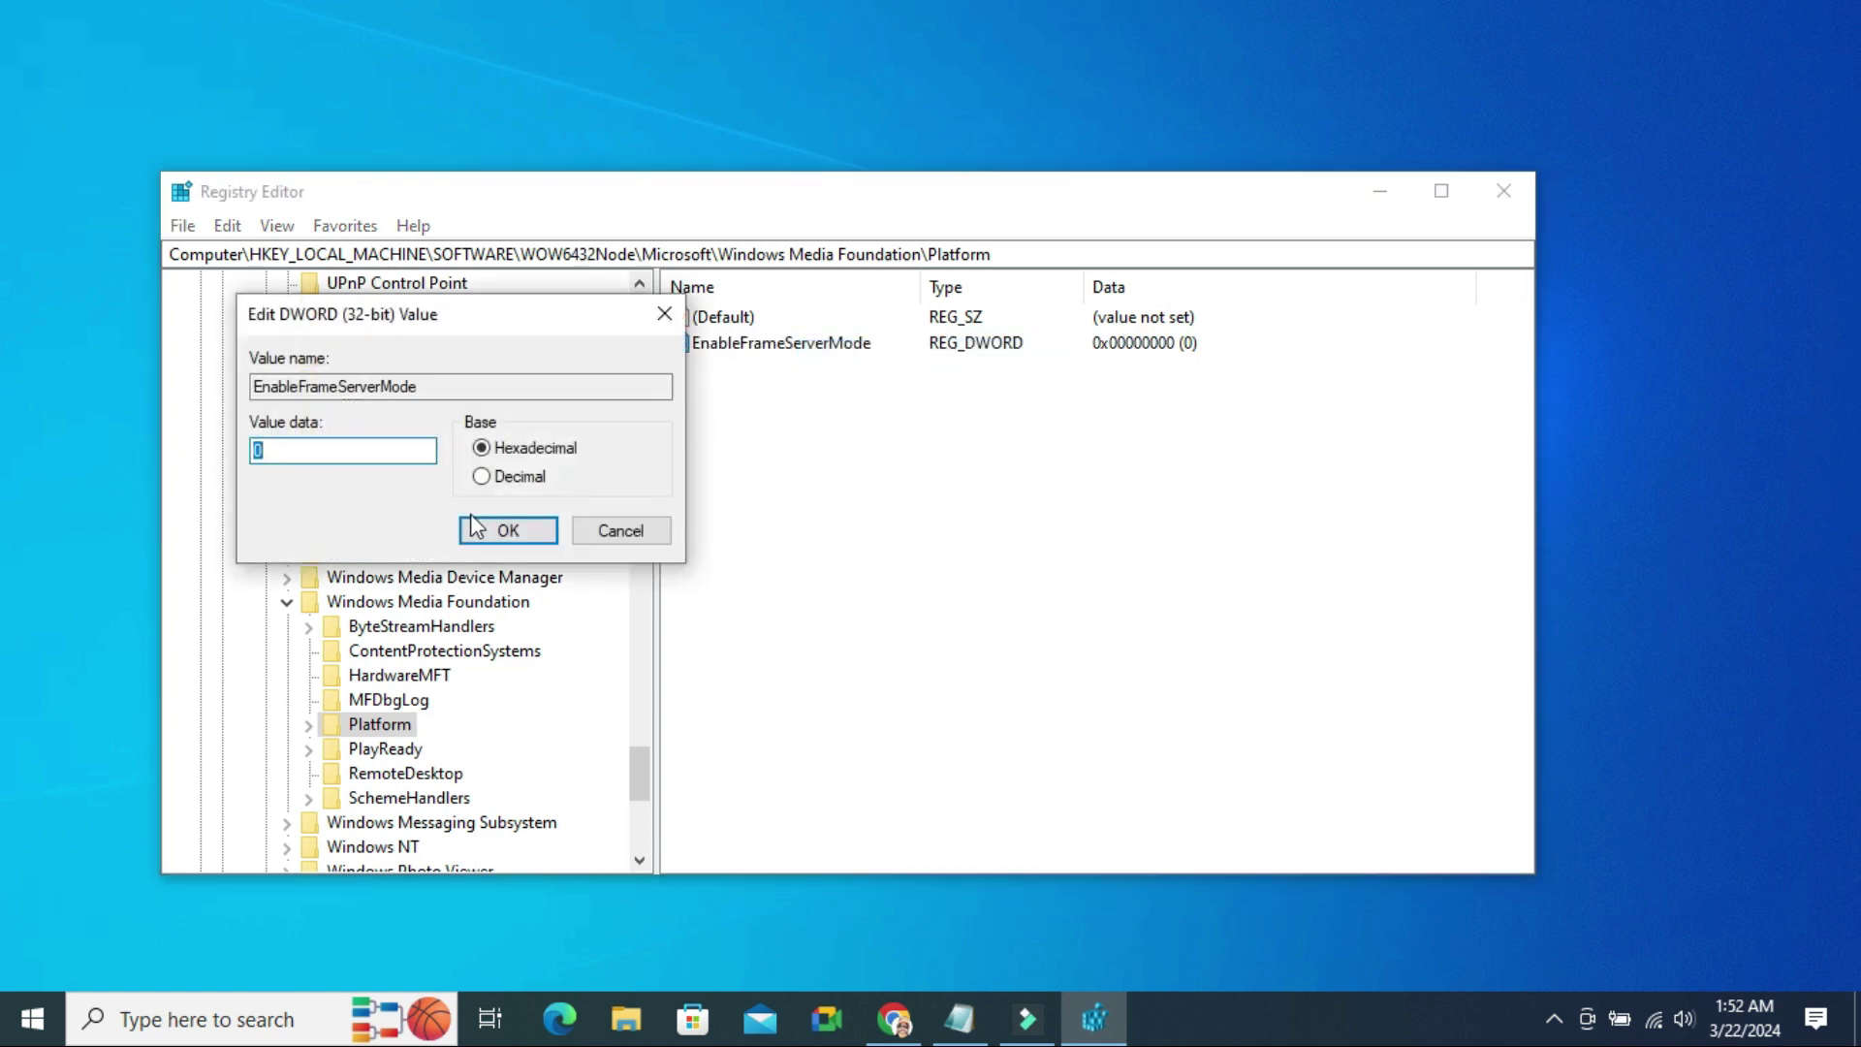
{"action": "left_click", "coordinate": [301, 453]}
{"action": "left_click_drag", "start_coordinate": [470, 311], "coordinate": [1055, 366]}
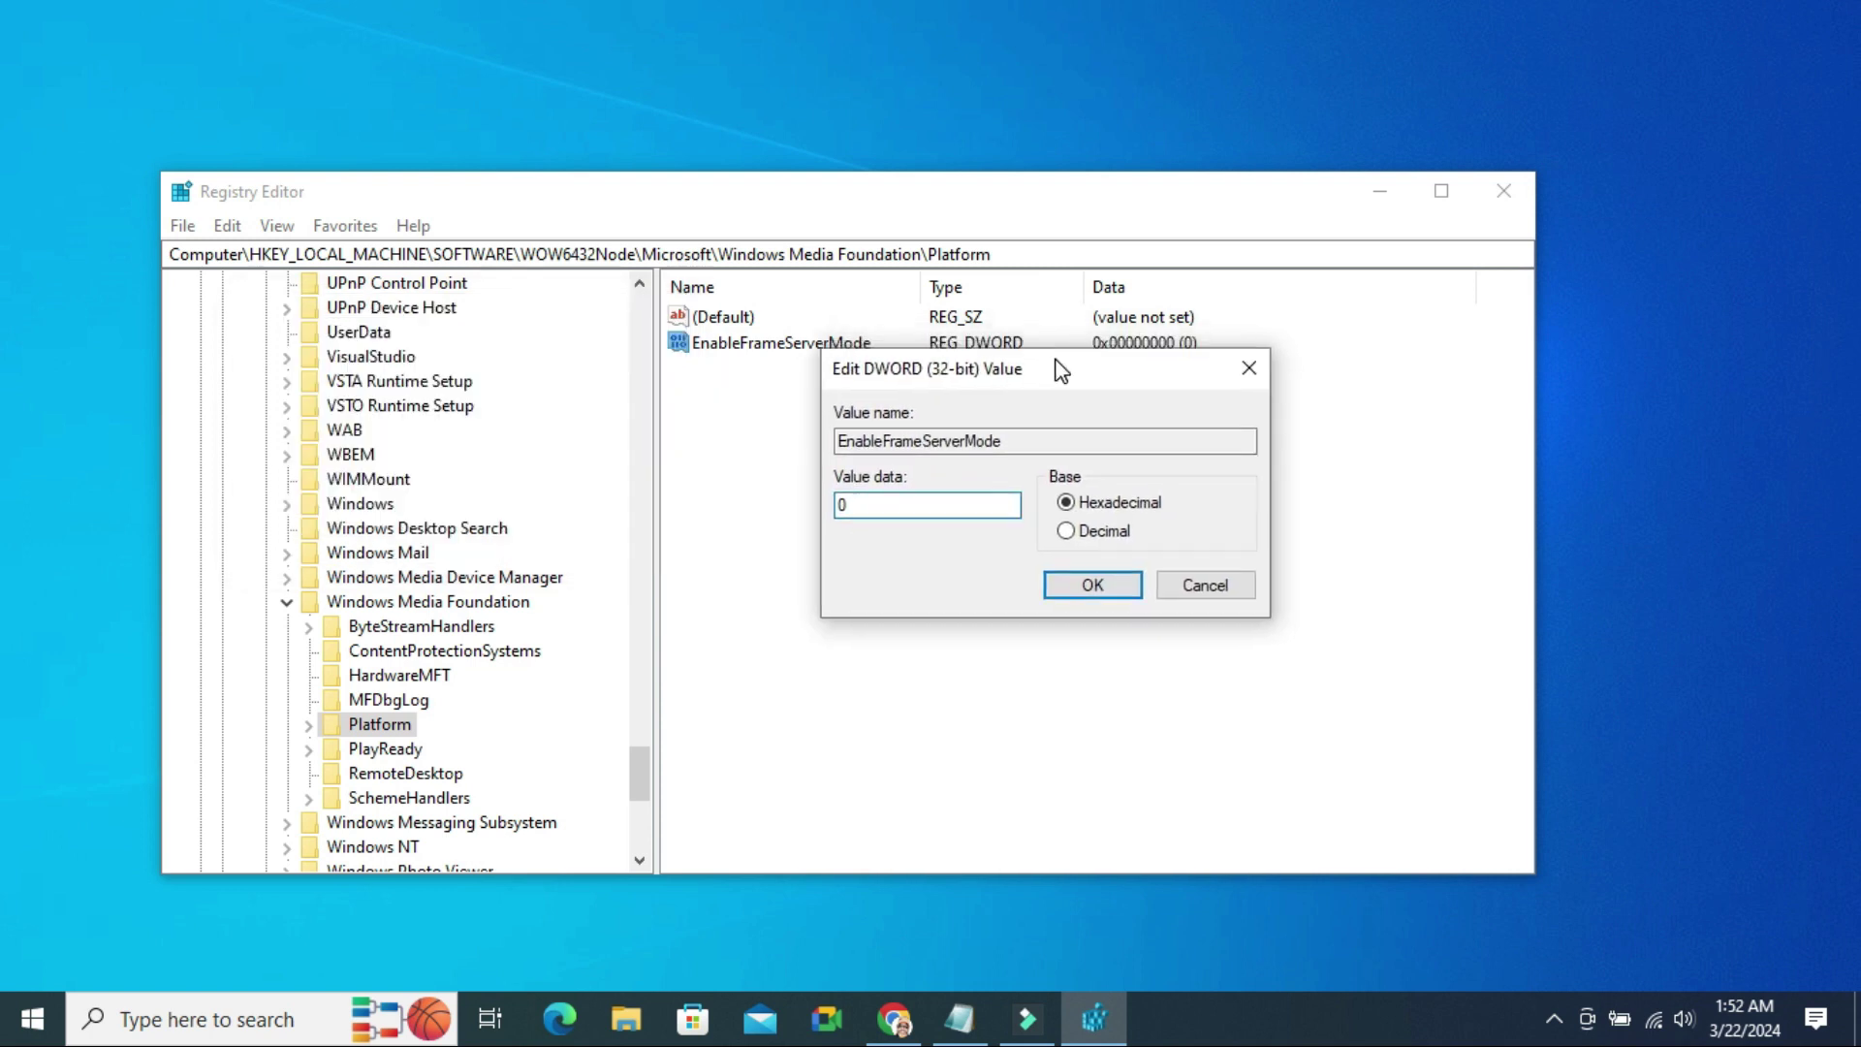
{"action": "left_click", "coordinate": [1103, 582]}
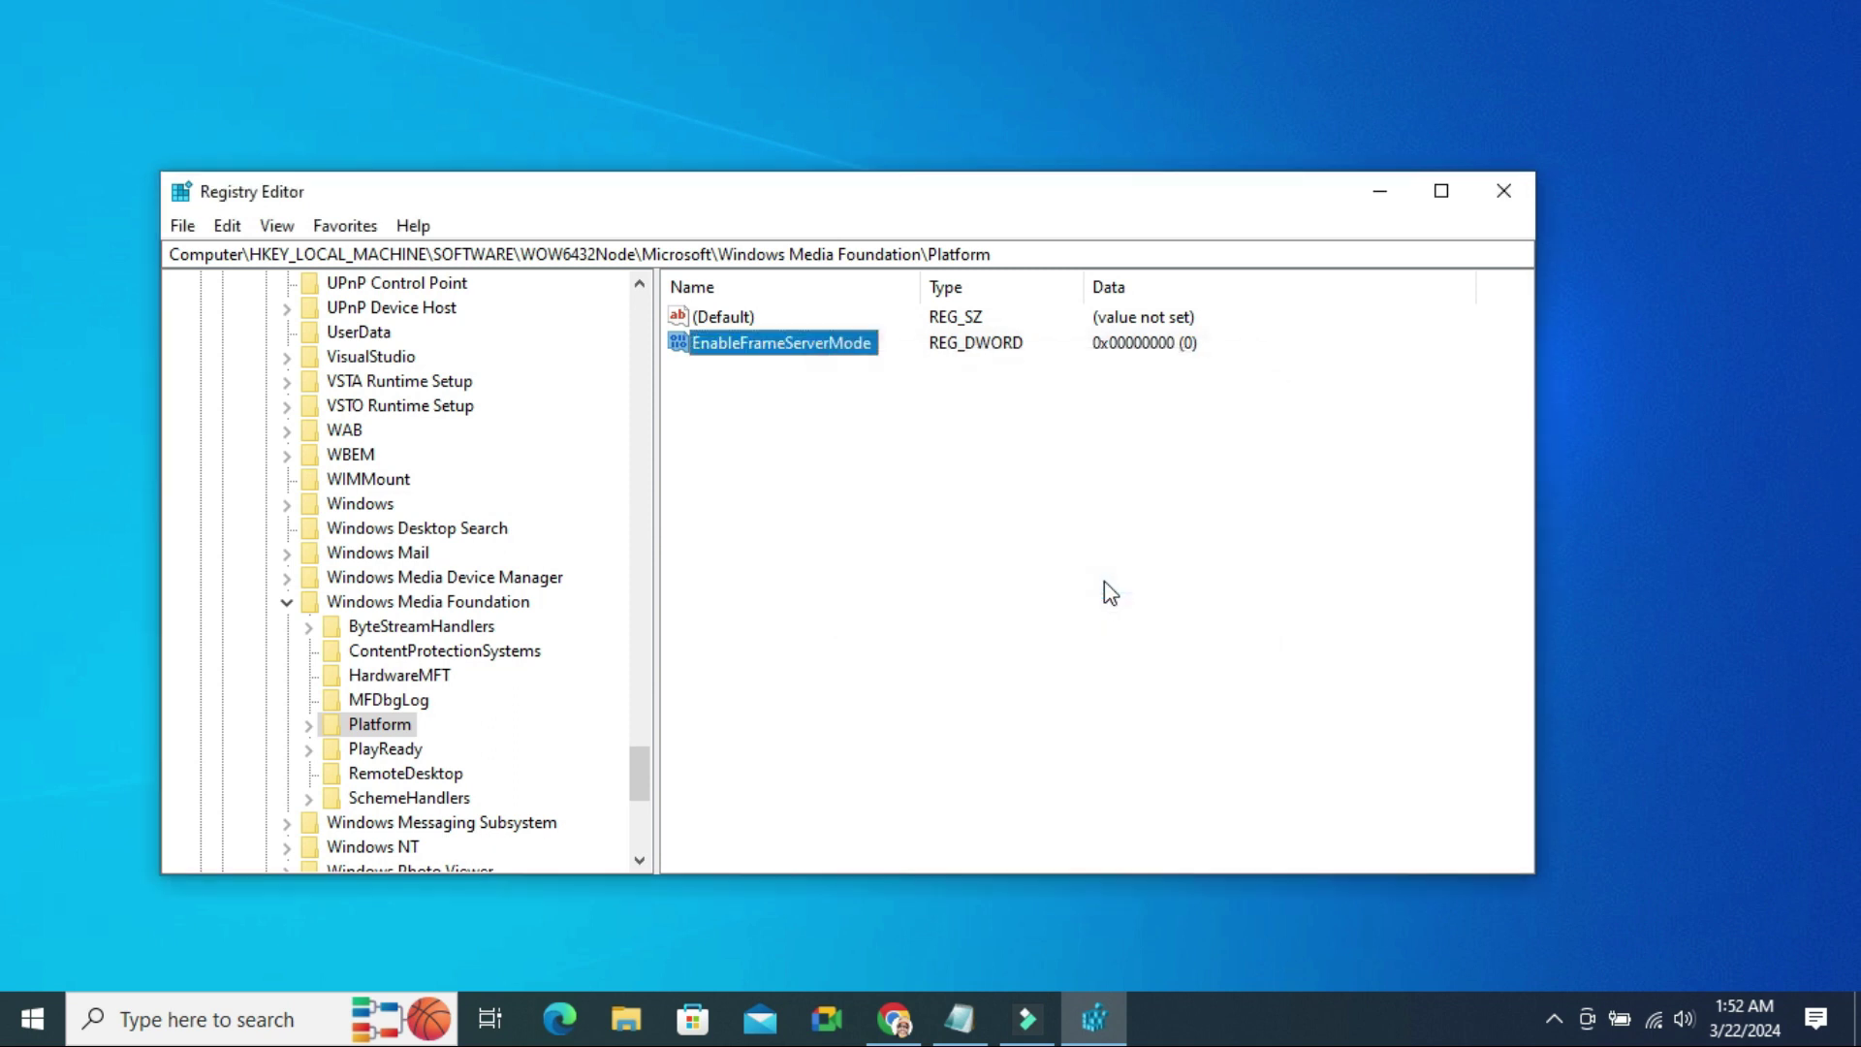
{"action": "left_click", "coordinate": [1499, 198]}
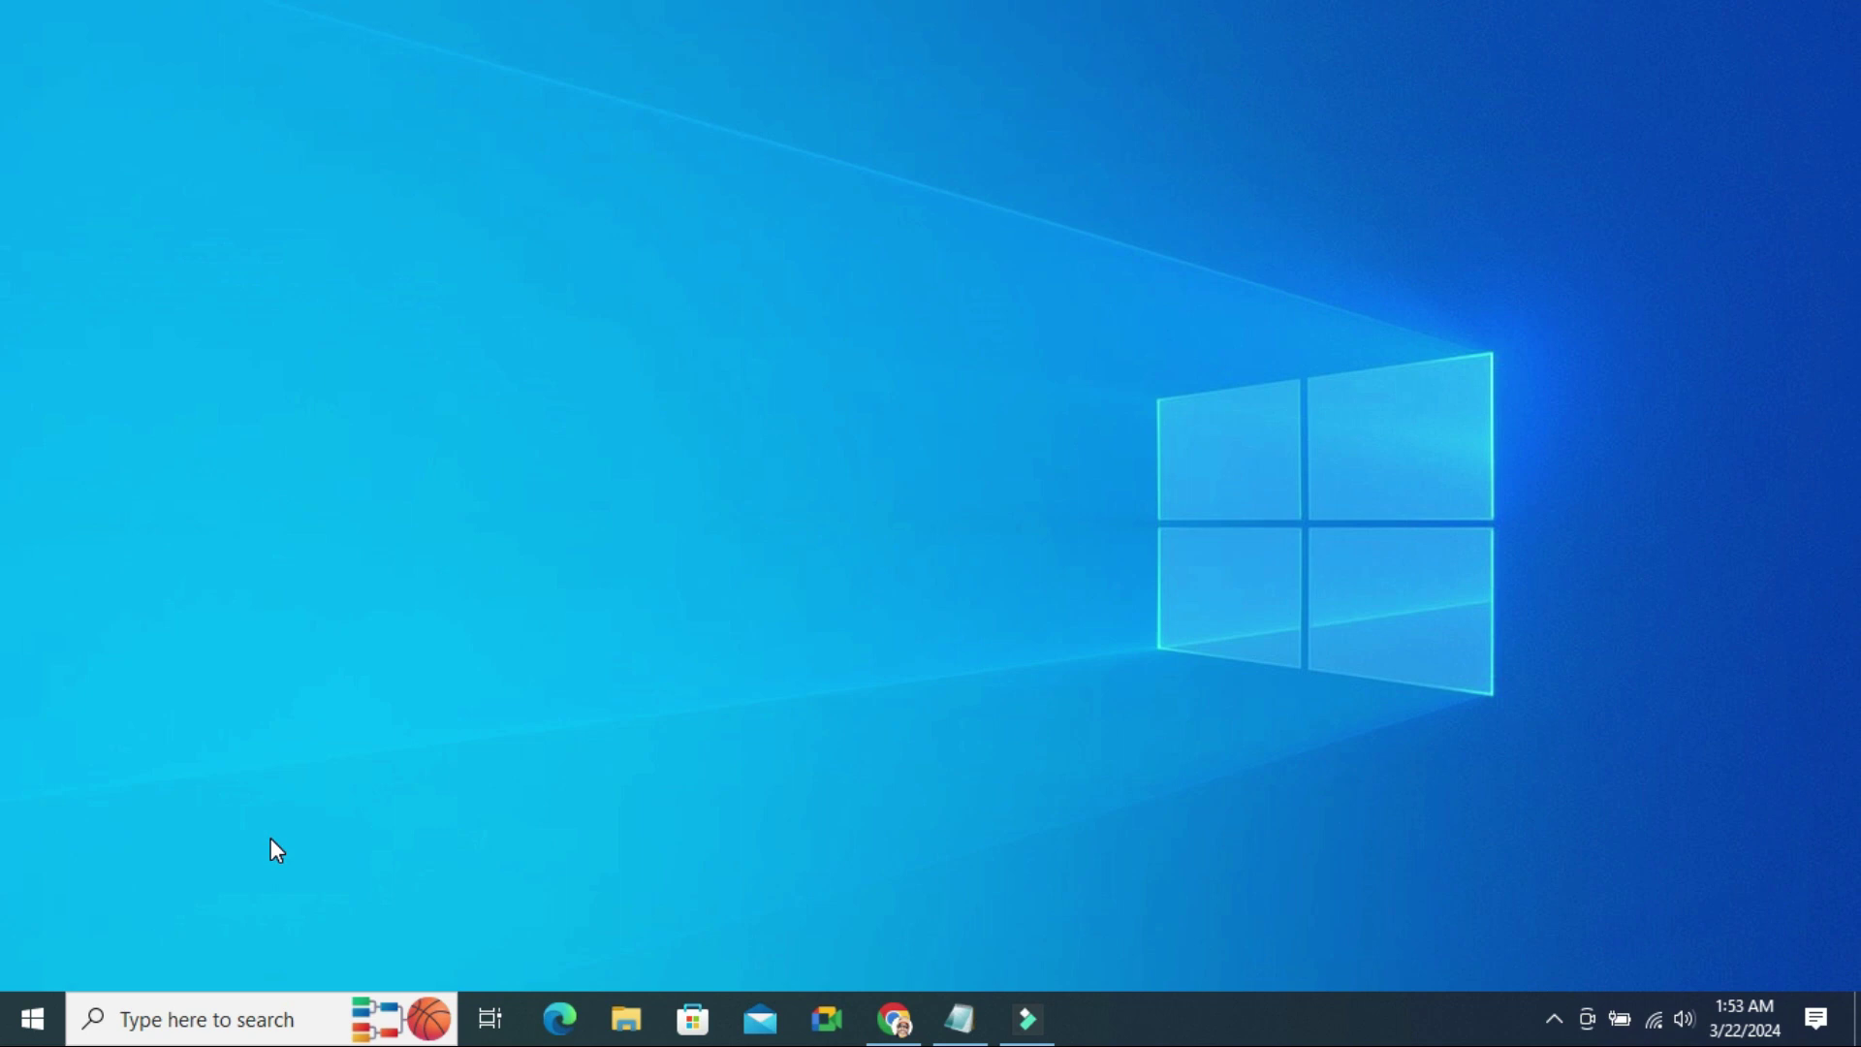
{"action": "left_click", "coordinate": [32, 1018]}
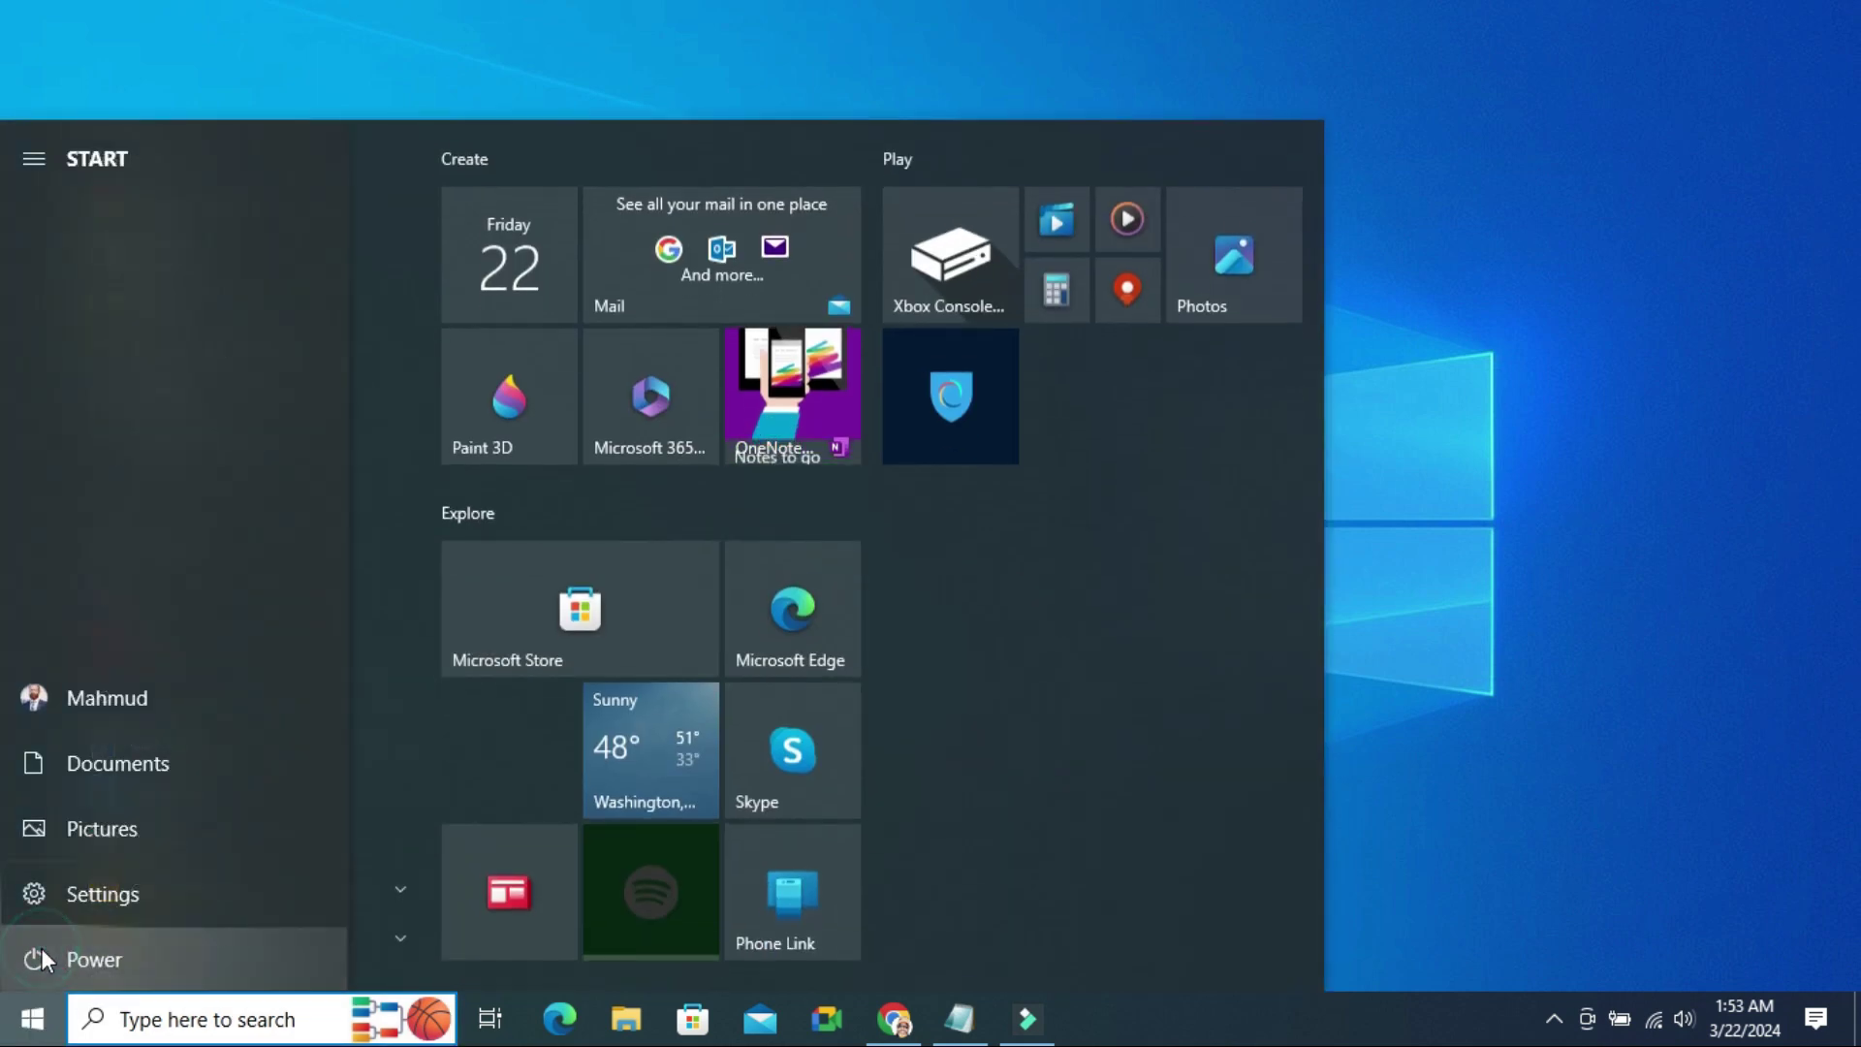
{"action": "left_click", "coordinate": [85, 946]}
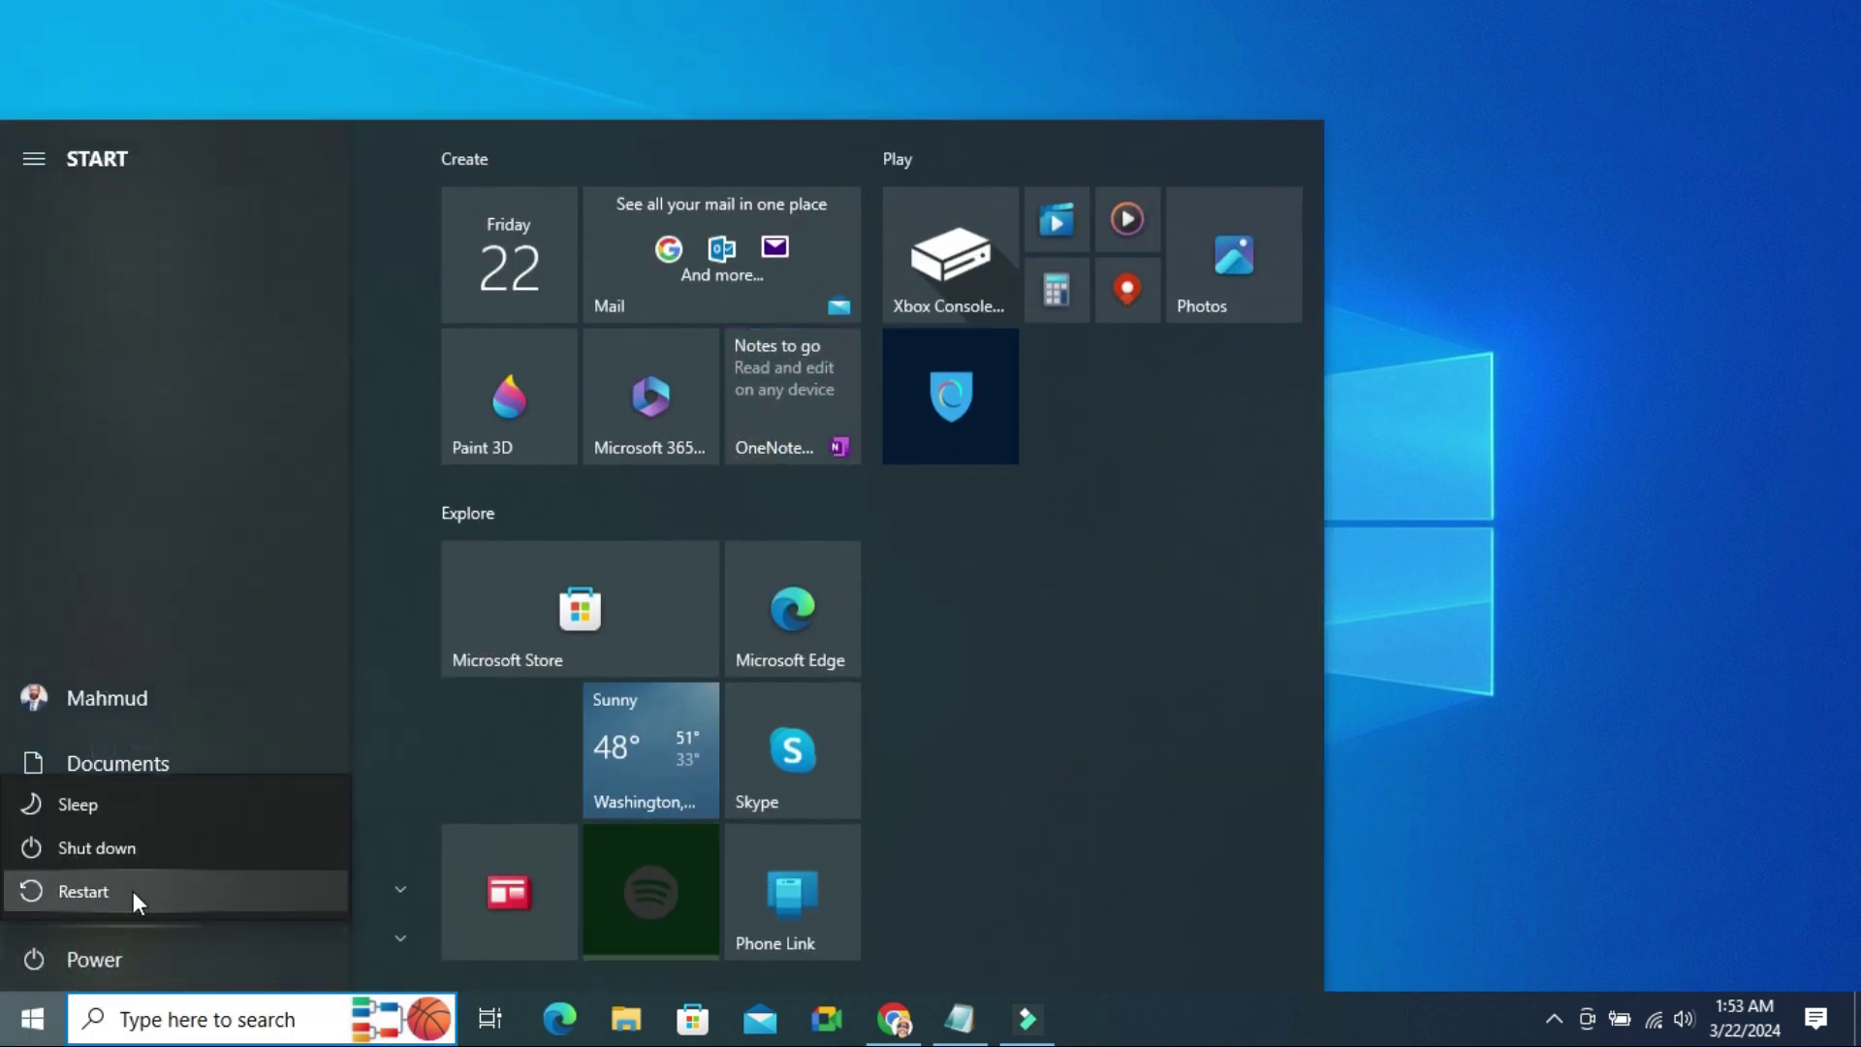